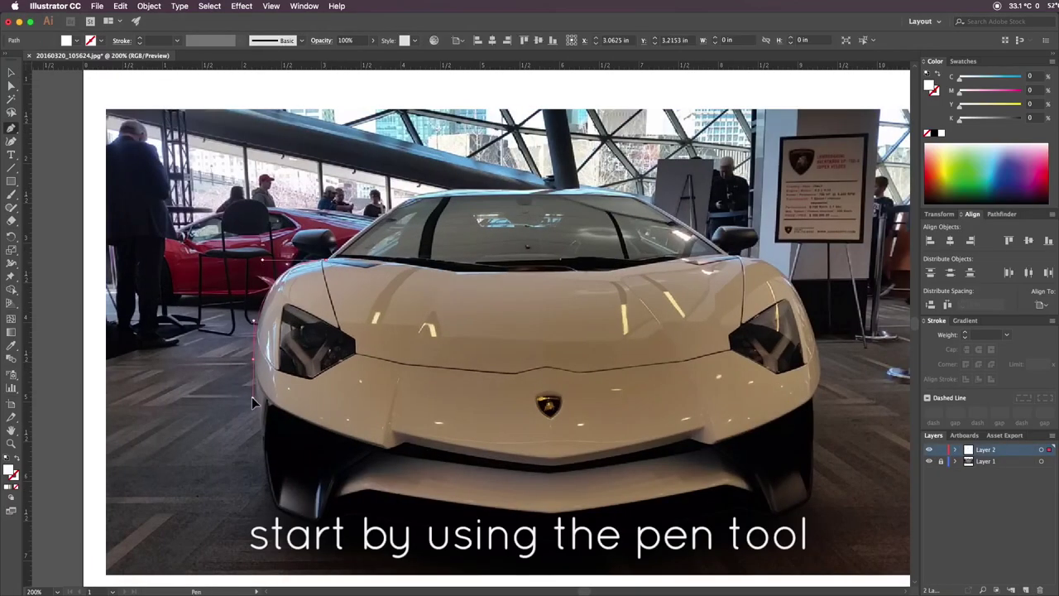
# Trace the car's left edge, lower-left corner and lower bumper with Pen anchors.
pyautogui.click(250, 398)
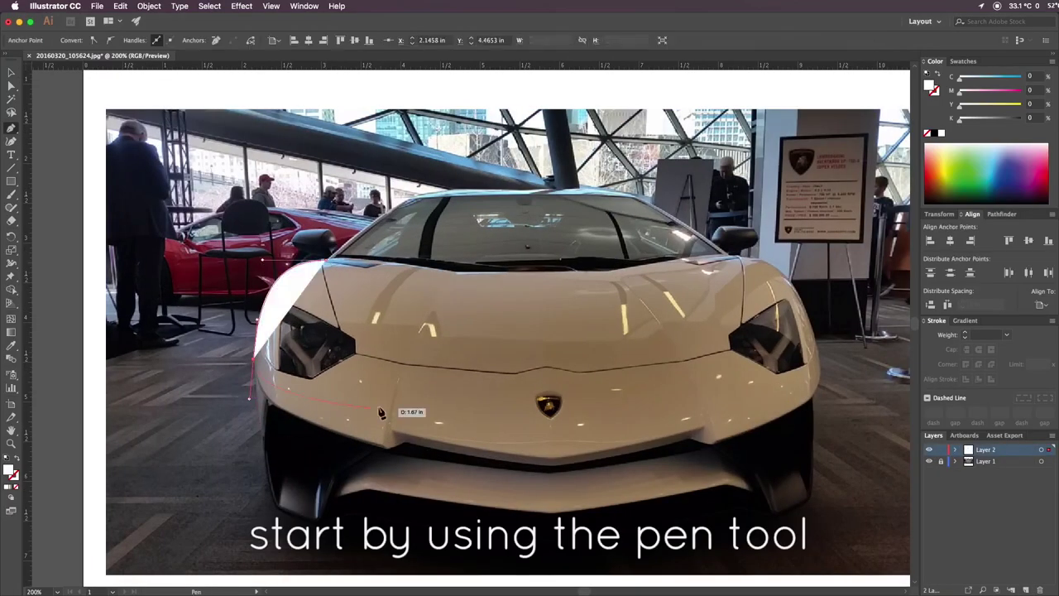
pyautogui.click(267, 483)
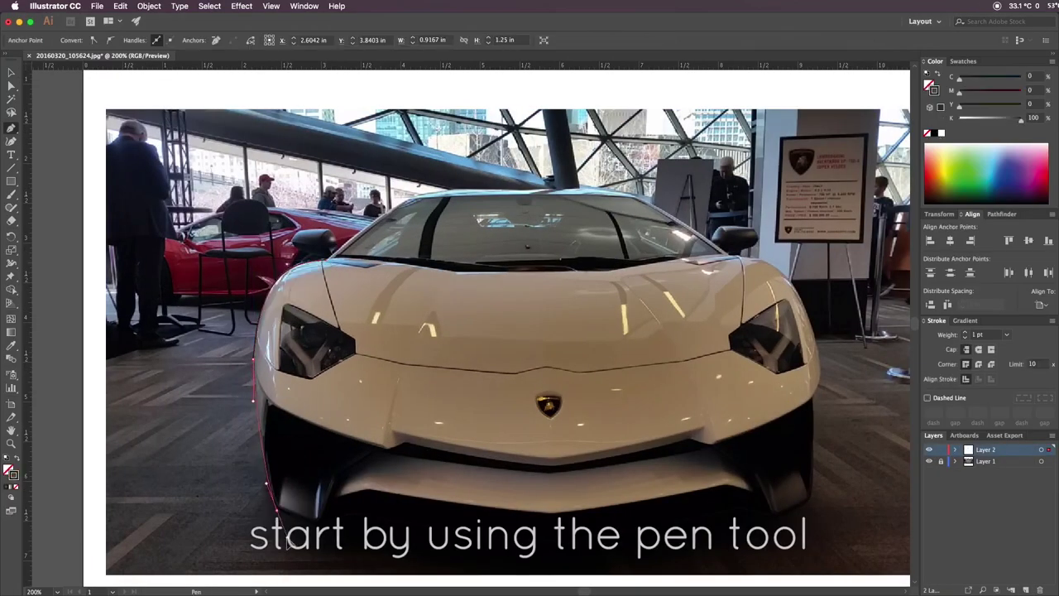
pyautogui.moveTo(276, 509); pyautogui.dragTo(315, 534)
pyautogui.scroll(3, 330, 527)
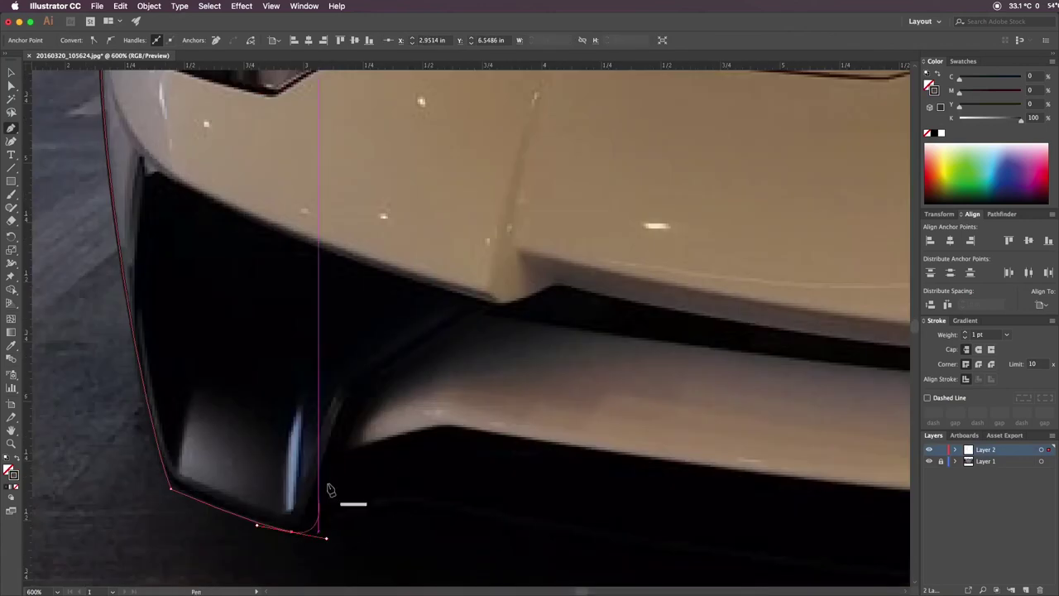
pyautogui.click(339, 457)
pyautogui.click(445, 430)
pyautogui.scroll(-3, 463, 437)
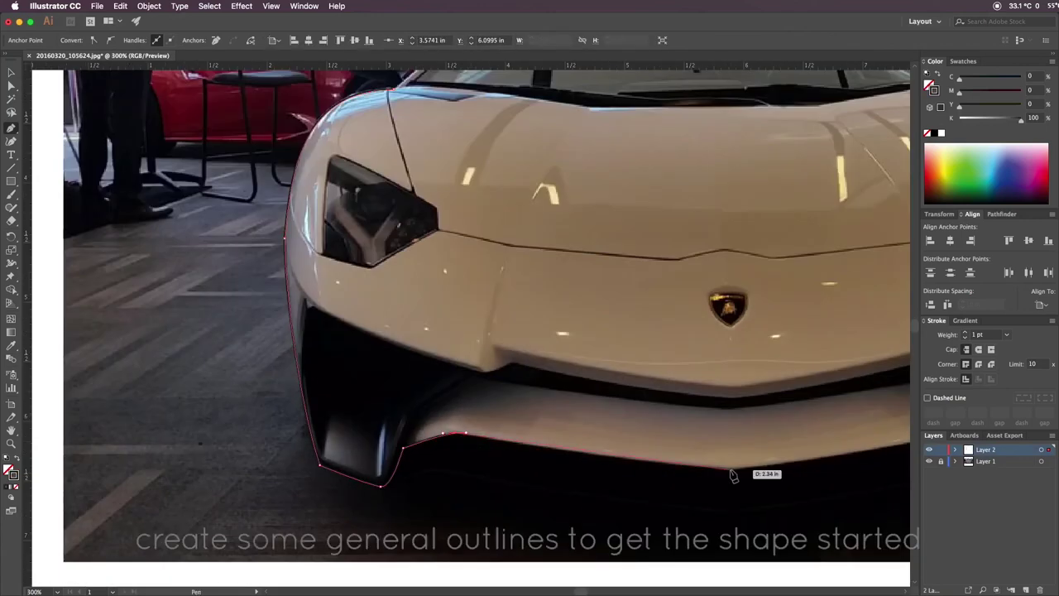
pyautogui.click(732, 470)
pyautogui.moveTo(783, 470); pyautogui.dragTo(785, 479)
# Continue the outline around the bumper's right end and up the car's right side.
pyautogui.hscroll(5, 785, 480)
pyautogui.scroll(3, 679, 449)
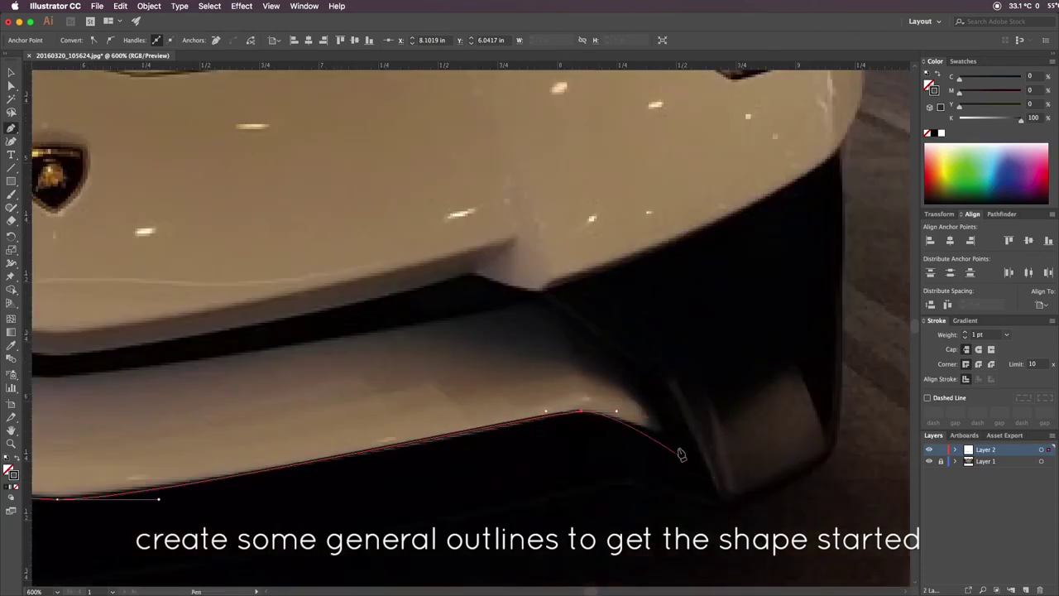
pyautogui.moveTo(568, 390); pyautogui.dragTo(604, 390)
pyautogui.scroll(-3, 577, 370)
pyautogui.moveTo(714, 492); pyautogui.dragTo(795, 455)
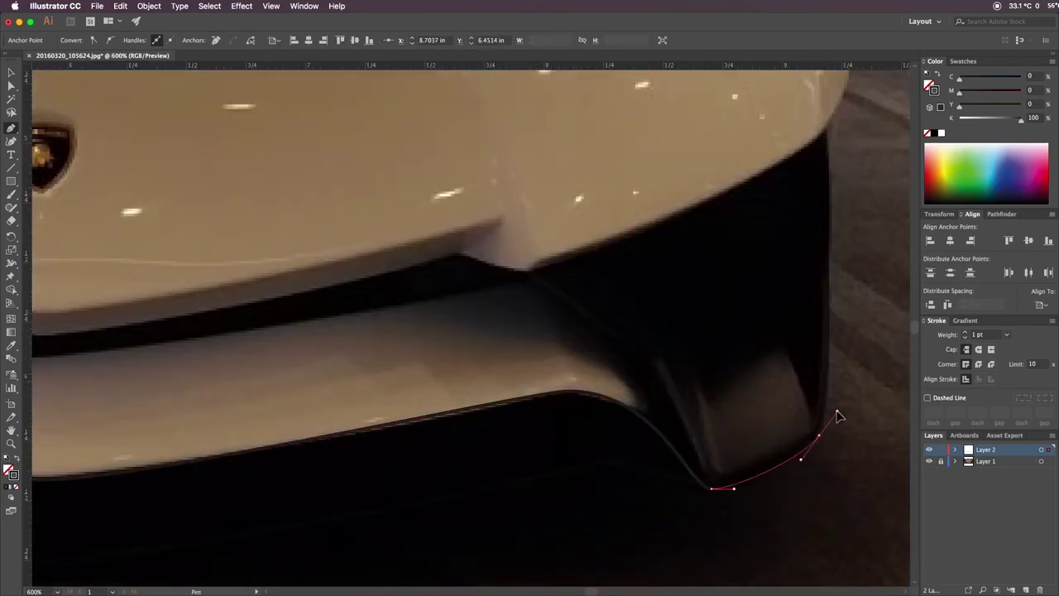
pyautogui.scroll(5, 839, 413)
pyautogui.scroll(3, 815, 279)
pyautogui.scroll(-2, 815, 279)
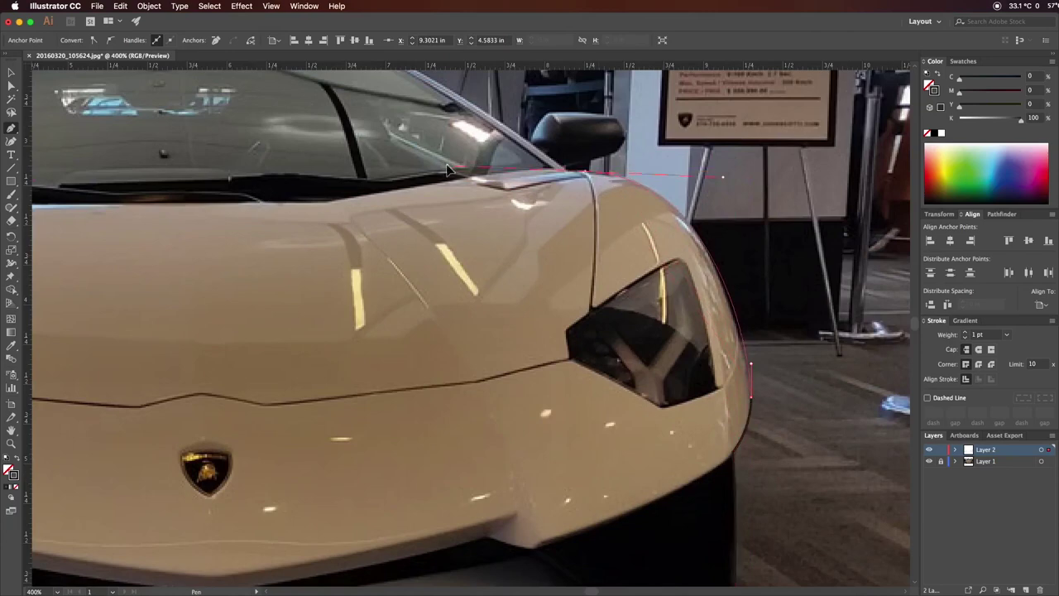
# Outline the mirrors with curved anchors along their edges and undersides.
pyautogui.scroll(2, 605, 261)
pyautogui.hscroll(-2, 605, 260)
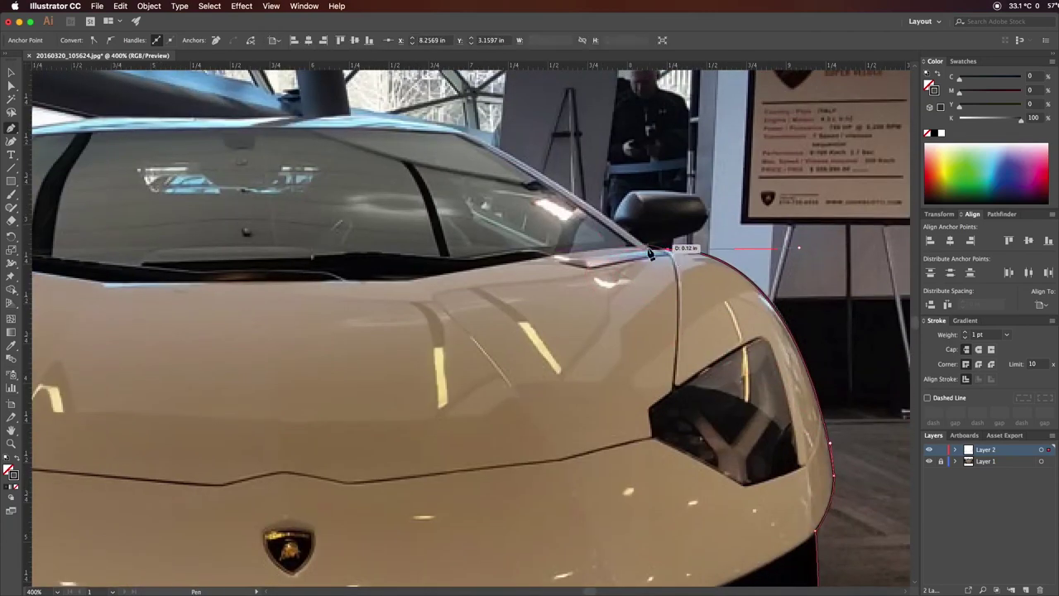
pyautogui.scroll(5, 651, 254)
pyautogui.moveTo(743, 252); pyautogui.dragTo(743, 156)
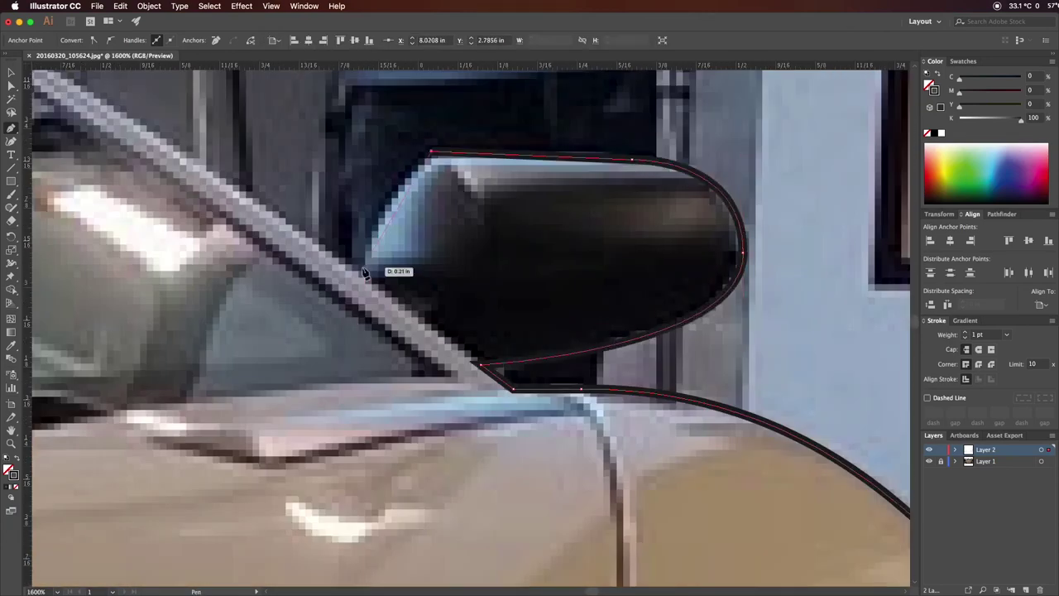
pyautogui.scroll(-5, 364, 271)
pyautogui.hscroll(-1, 165, 278)
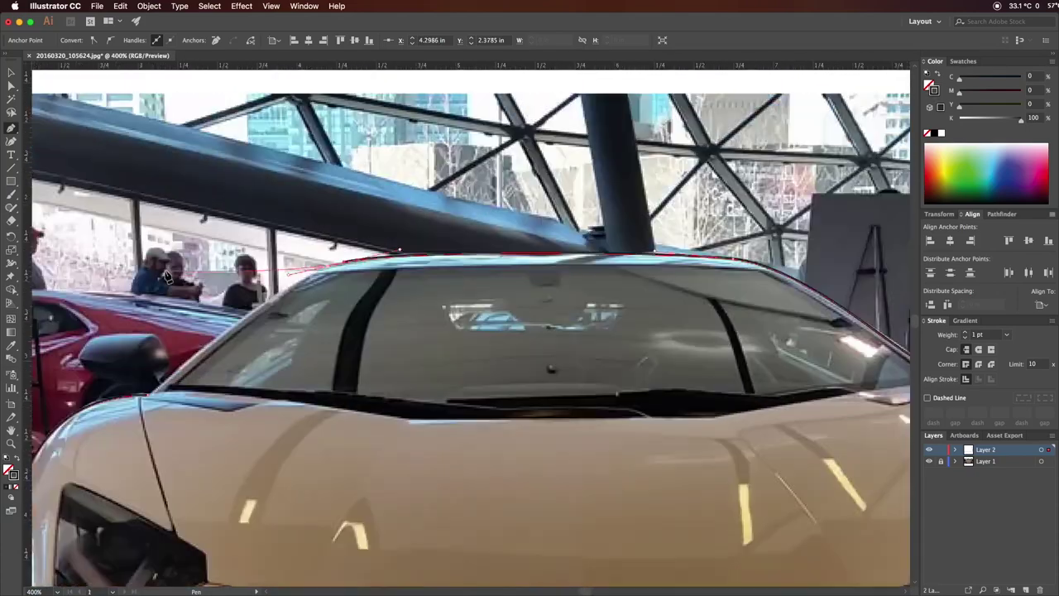
pyautogui.scroll(2, 165, 276)
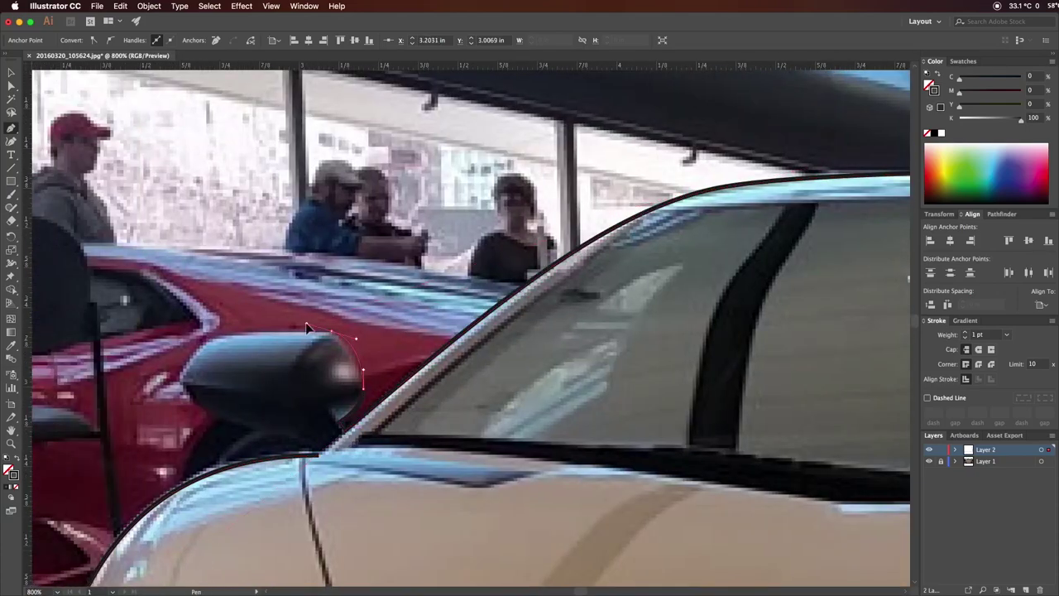
pyautogui.moveTo(308, 435); pyautogui.dragTo(399, 439)
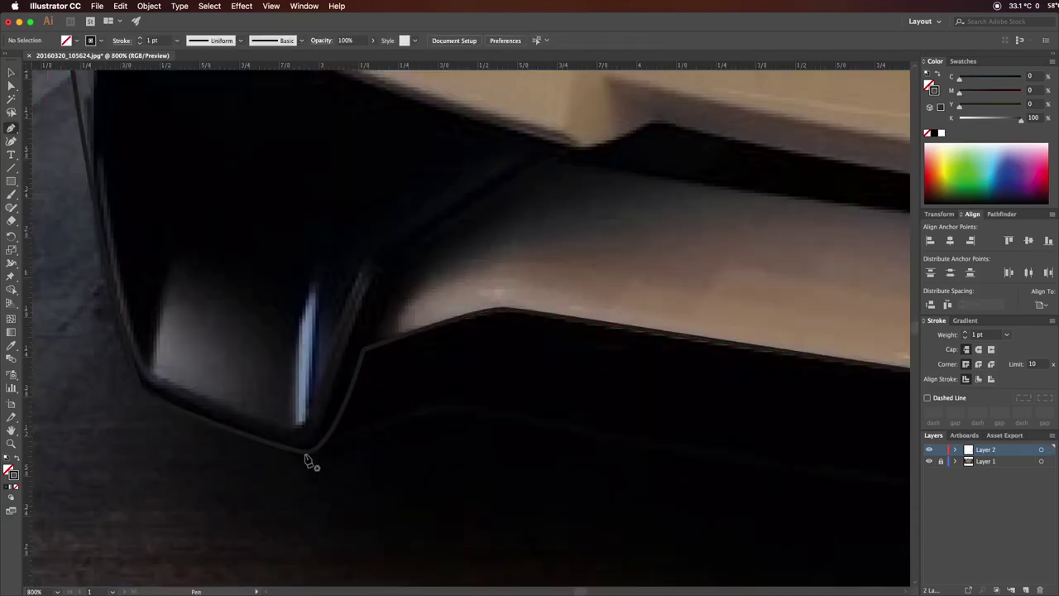
pyautogui.moveTo(303, 453); pyautogui.dragTo(347, 456)
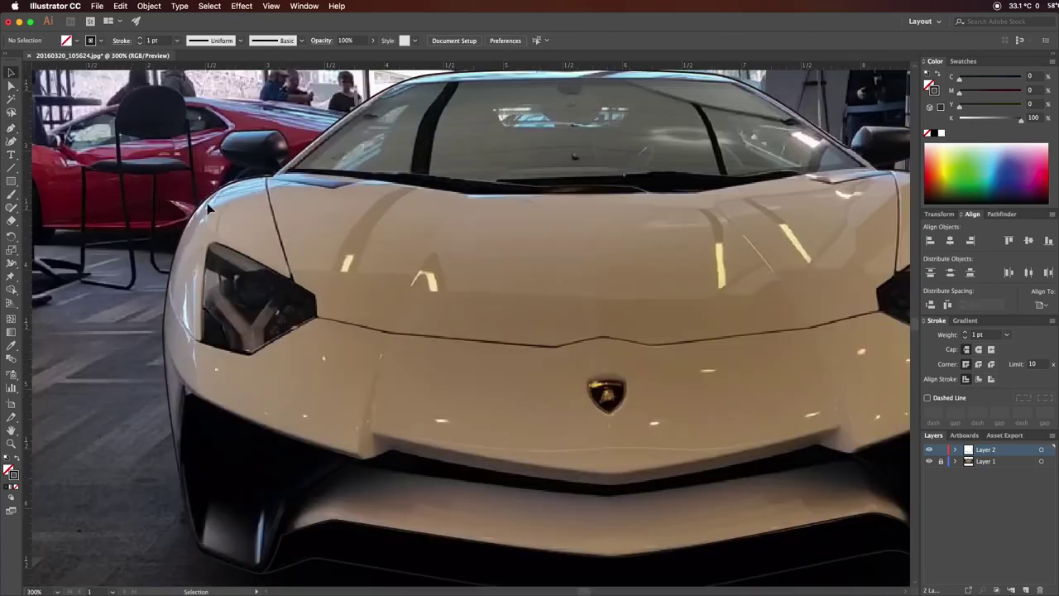
# Draw a new outline along the car's left side and lower edge, plus a curved panel line.
pyautogui.click(165, 329)
pyautogui.click(163, 362)
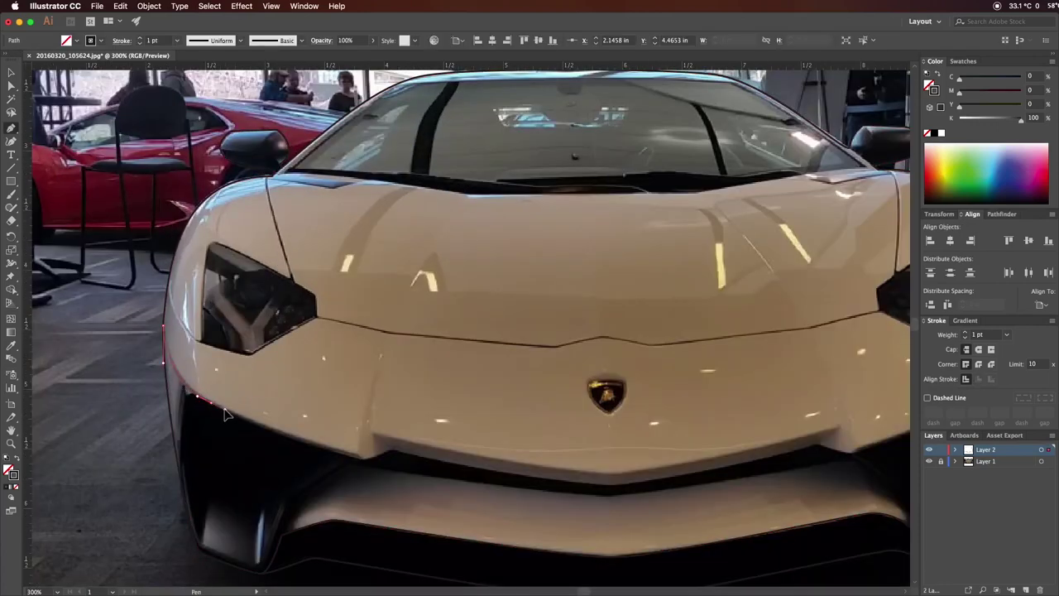
pyautogui.click(356, 455)
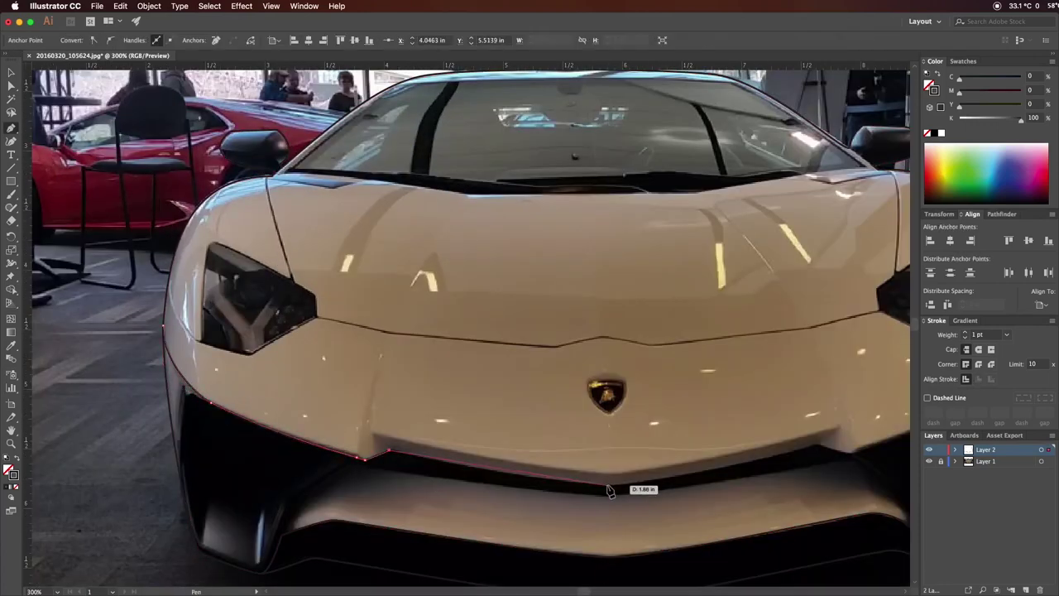
pyautogui.click(816, 439)
pyautogui.hscroll(4, 827, 447)
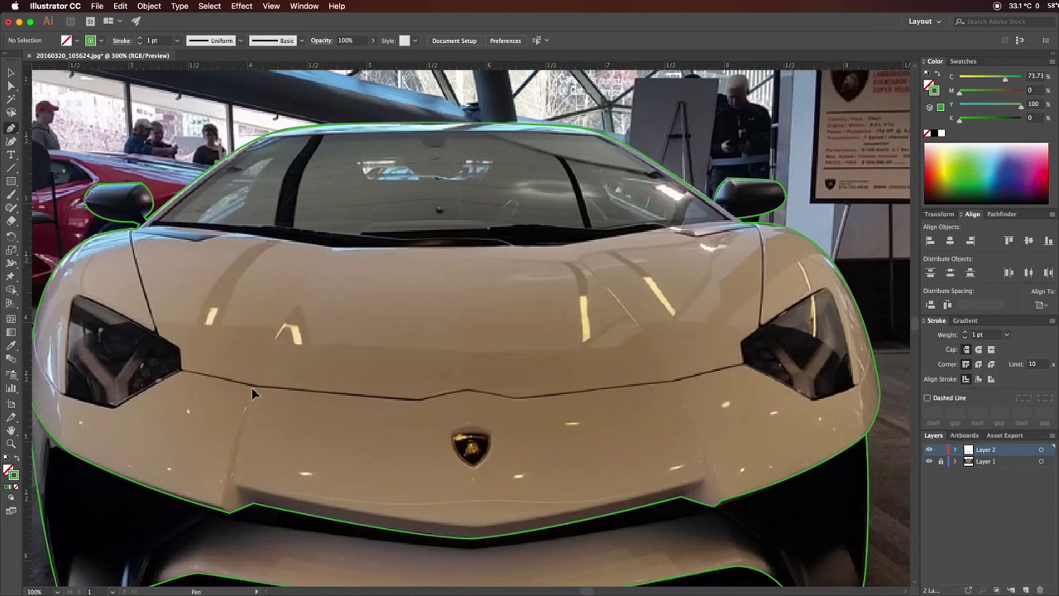
pyautogui.click(252, 388)
pyautogui.moveTo(221, 510); pyautogui.dragTo(224, 547)
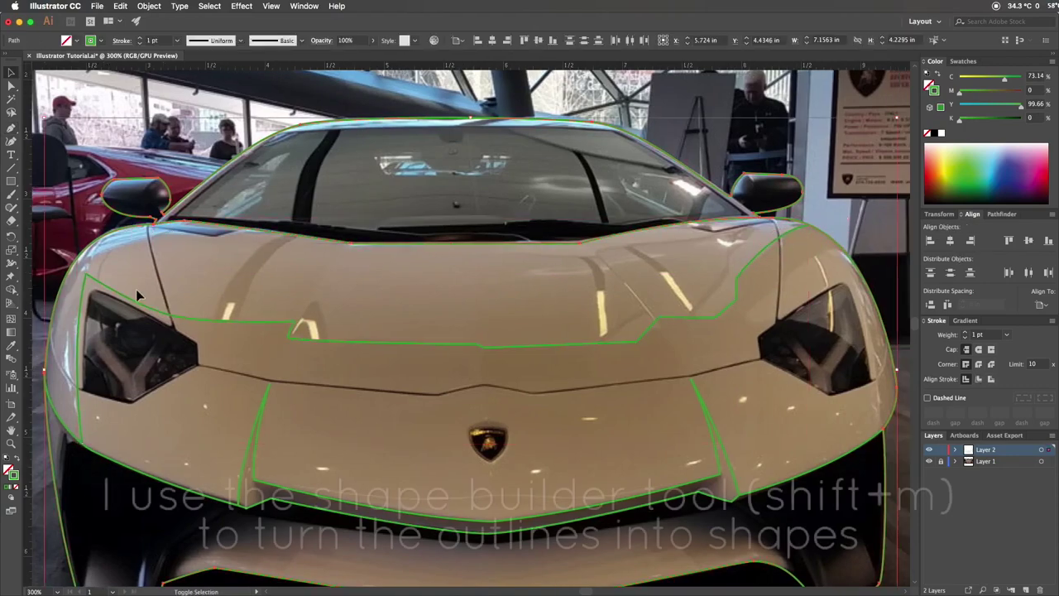
# Fill the hood region, sample four car tones into colour blocks with the Eyedropper, and save a swatch.
pyautogui.click(478, 300)
pyautogui.press('v')
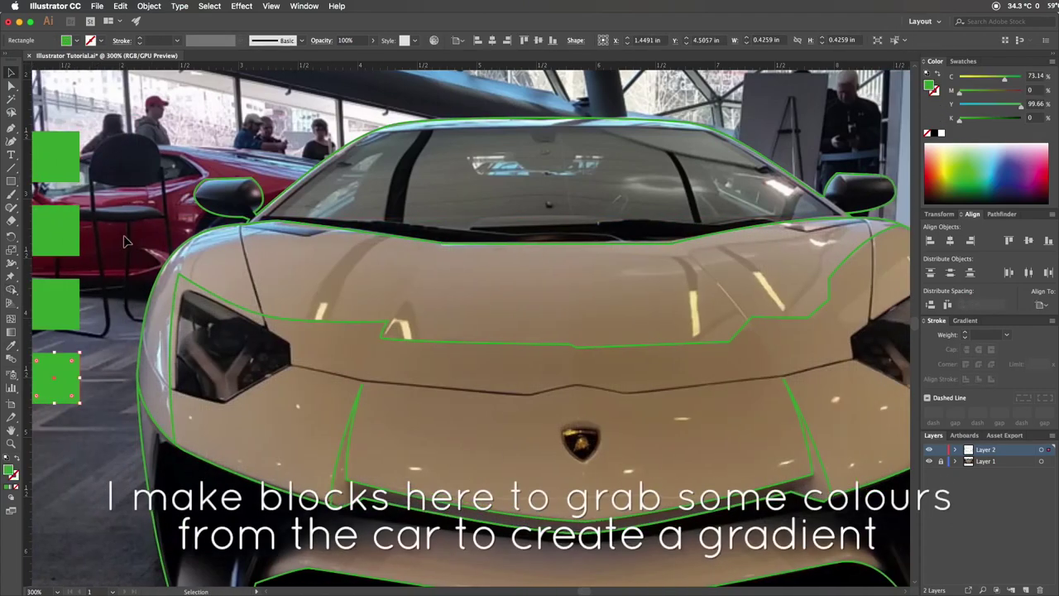
pyautogui.press('i')
pyautogui.click(579, 290)
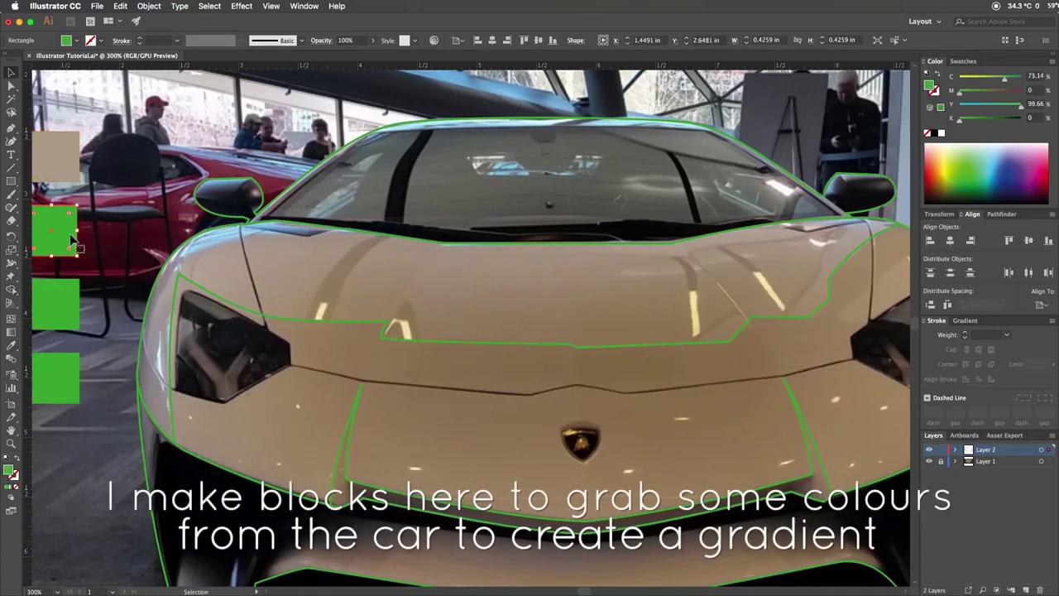
pyautogui.click(654, 290)
pyautogui.click(625, 327)
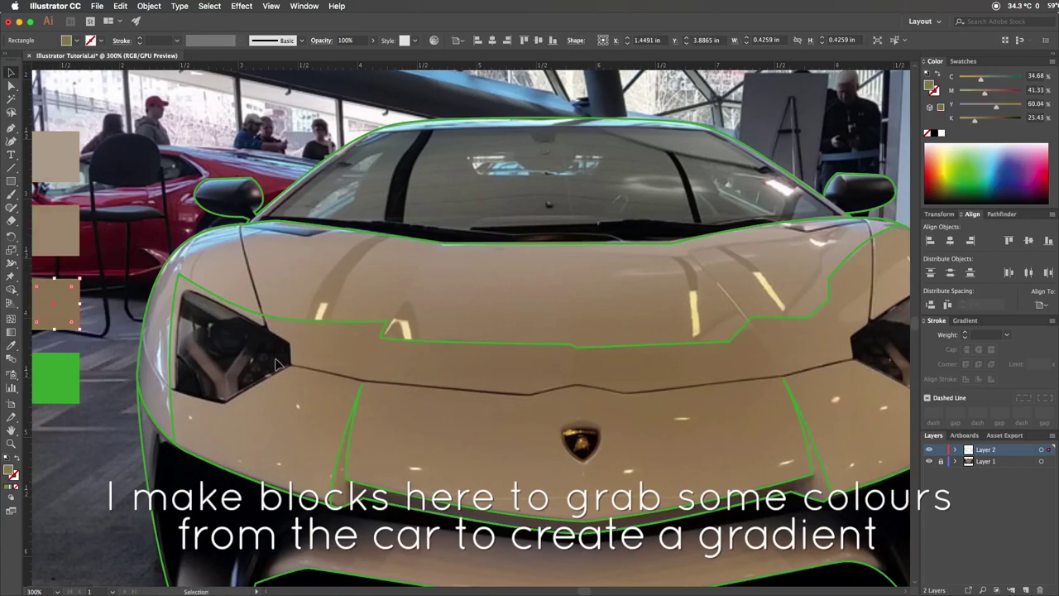
pyautogui.click(625, 327)
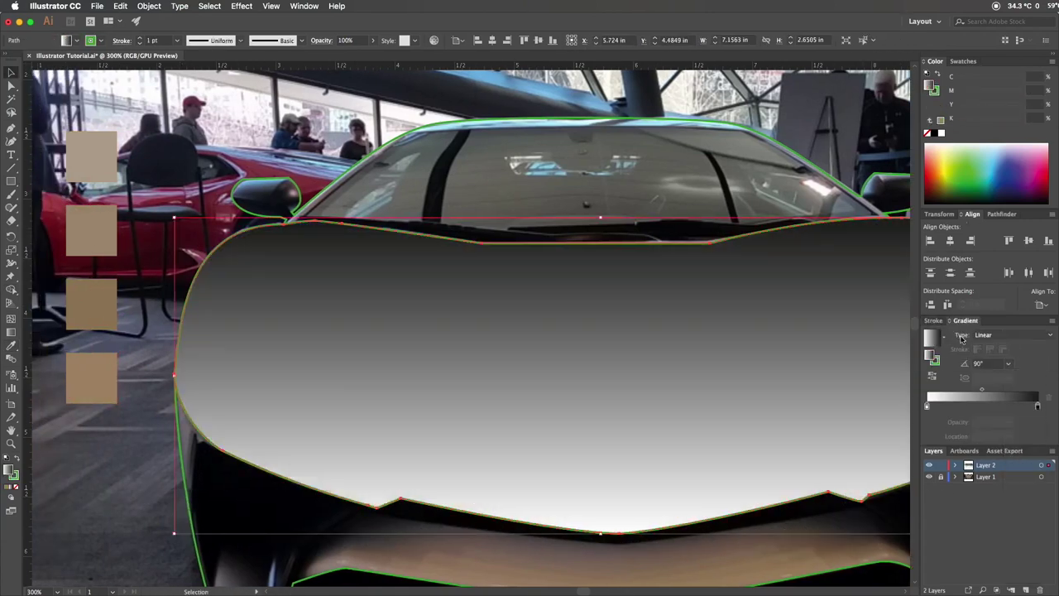
pyautogui.click(581, 389)
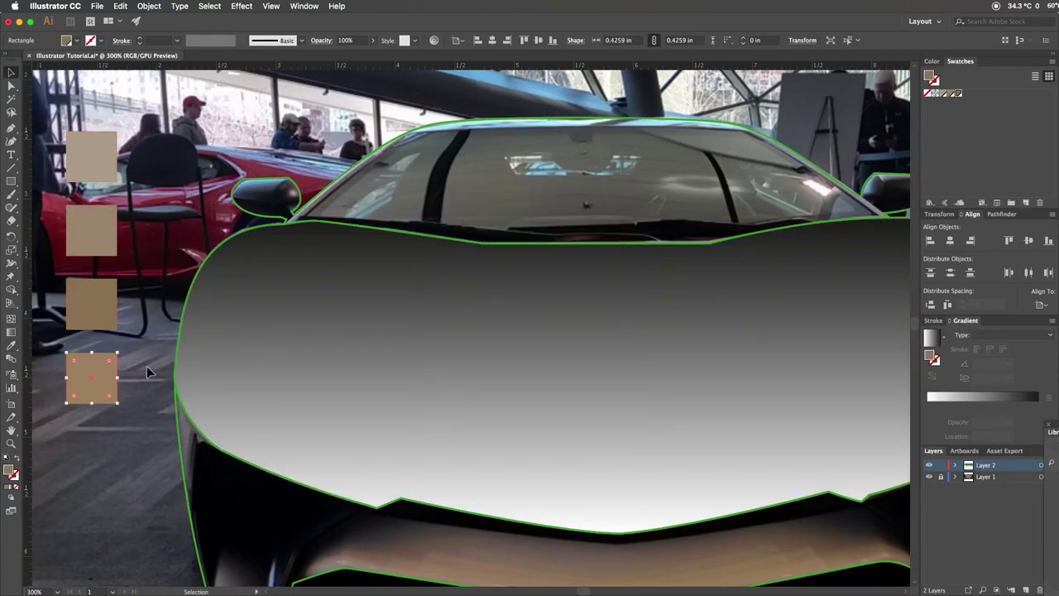
# Fill the hood with a gradient of the sampled beige tones angled at 86.5°.
pyautogui.click(933, 93)
pyautogui.click(942, 95)
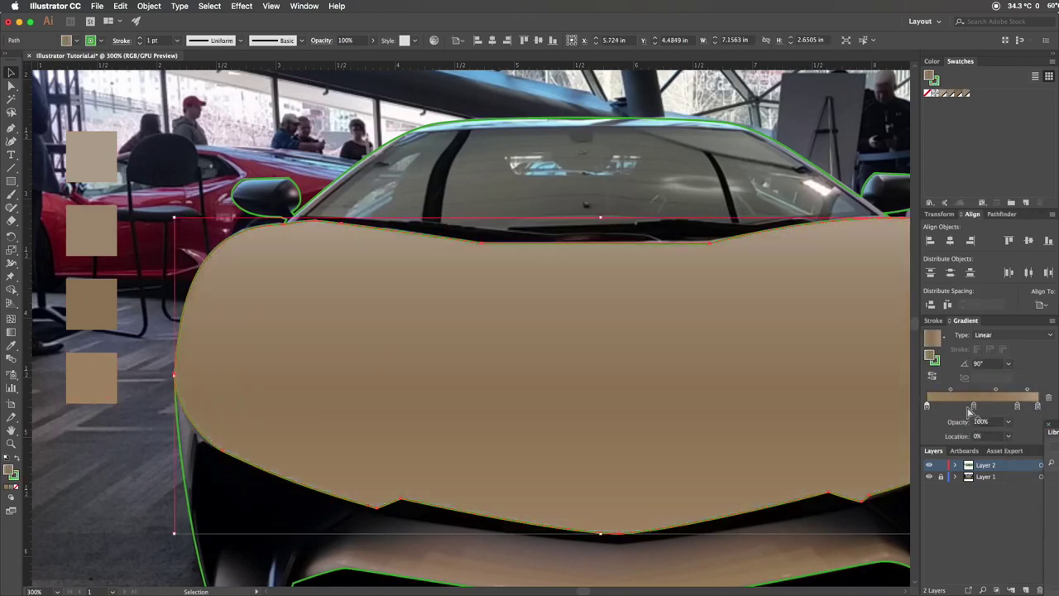
pyautogui.moveTo(600, 214); pyautogui.dragTo(616, 217)
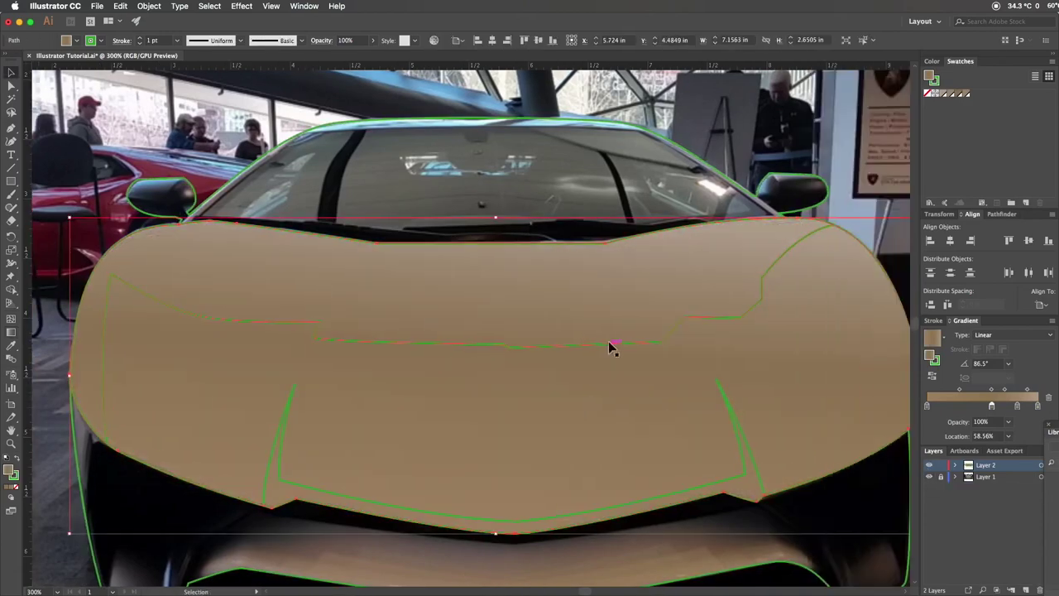
# Select the panel outlines and merge them into a shape with the Shape Builder.
pyautogui.click(729, 507)
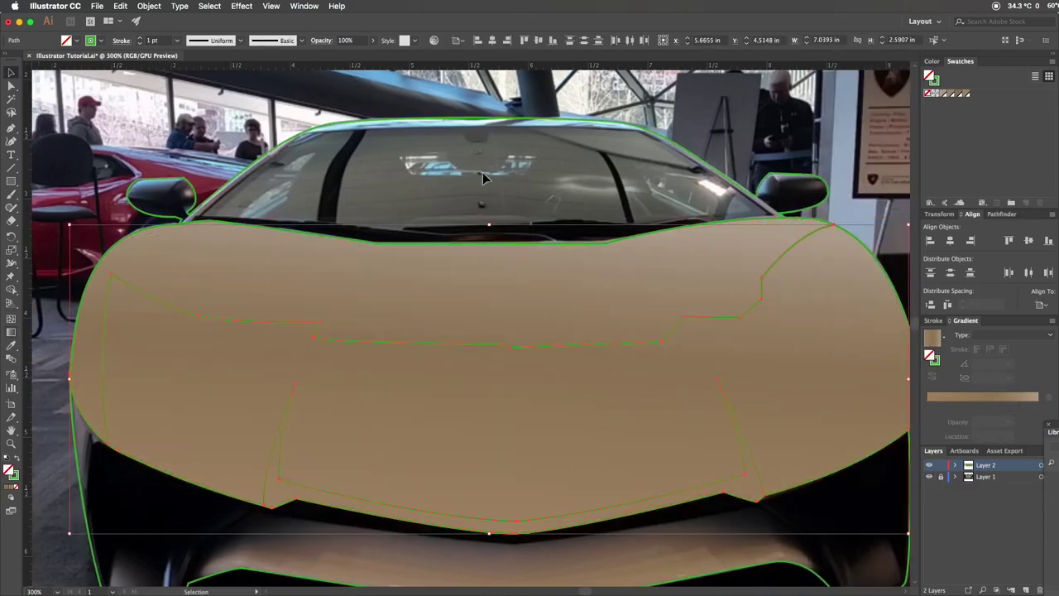
pyautogui.hscroll(3, 722, 497)
pyautogui.hotkey('shift', 'm')
pyautogui.hscroll(-2, 844, 386)
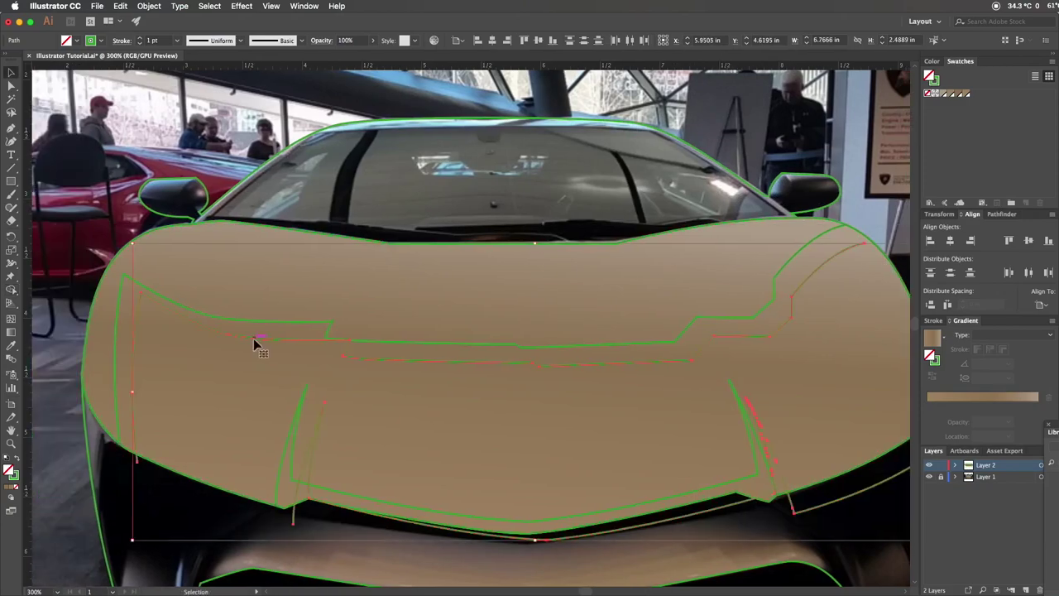
pyautogui.scroll(-2, 256, 342)
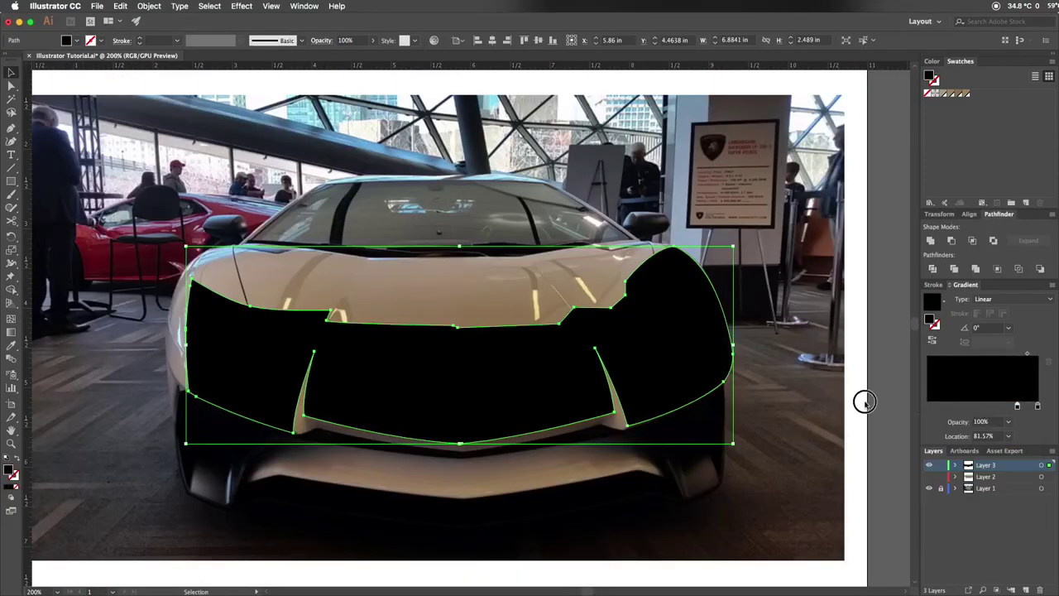
# Angle the fascia shape's gradient so its top turns black.
pyautogui.press('g')
pyautogui.moveTo(320, 473); pyautogui.dragTo(705, 83)
pyautogui.moveTo(404, 501); pyautogui.dragTo(445, 376)
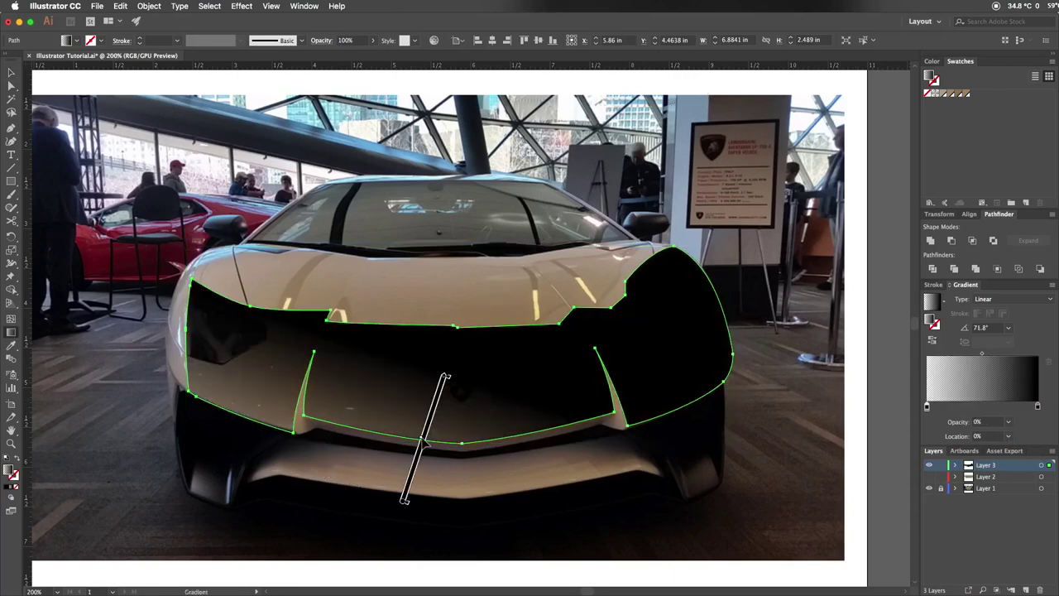
pyautogui.moveTo(482, 336); pyautogui.dragTo(462, 319)
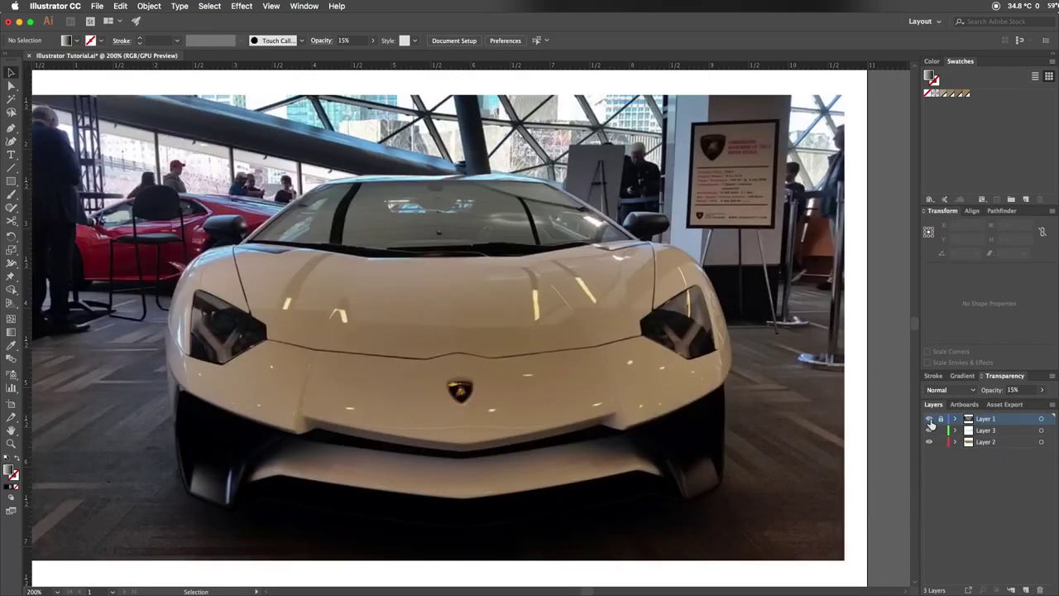
# Give the Layer 3 hood shape a linear gradient, adjust a stop colour, and hide the hood and outline layers.
pyautogui.click(666, 350)
pyautogui.click(963, 376)
pyautogui.click(933, 392)
pyautogui.doubleClick(1039, 461)
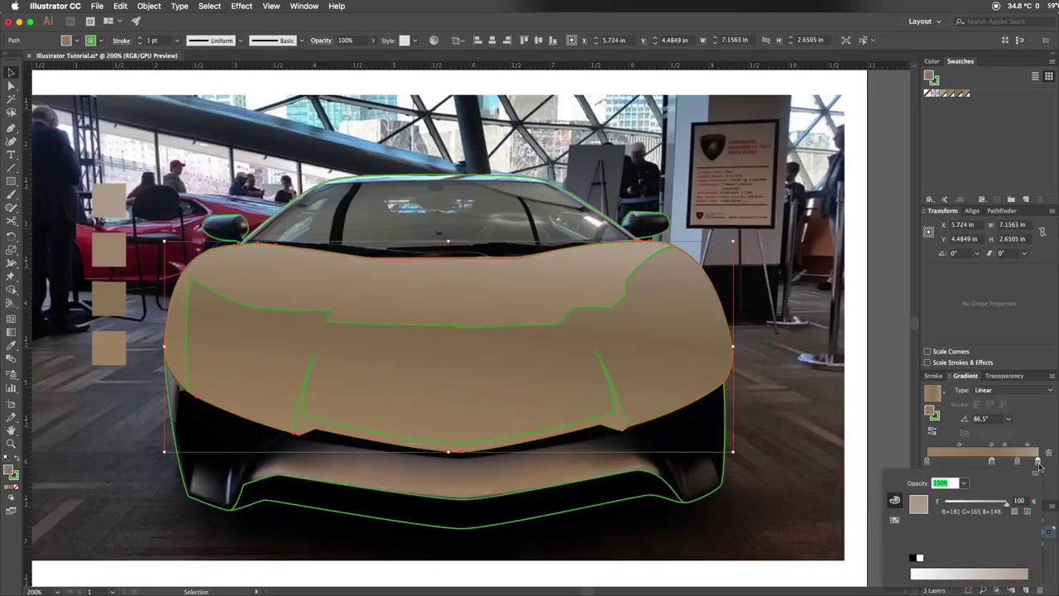
pyautogui.moveTo(993, 506); pyautogui.dragTo(952, 504)
pyautogui.click(604, 307)
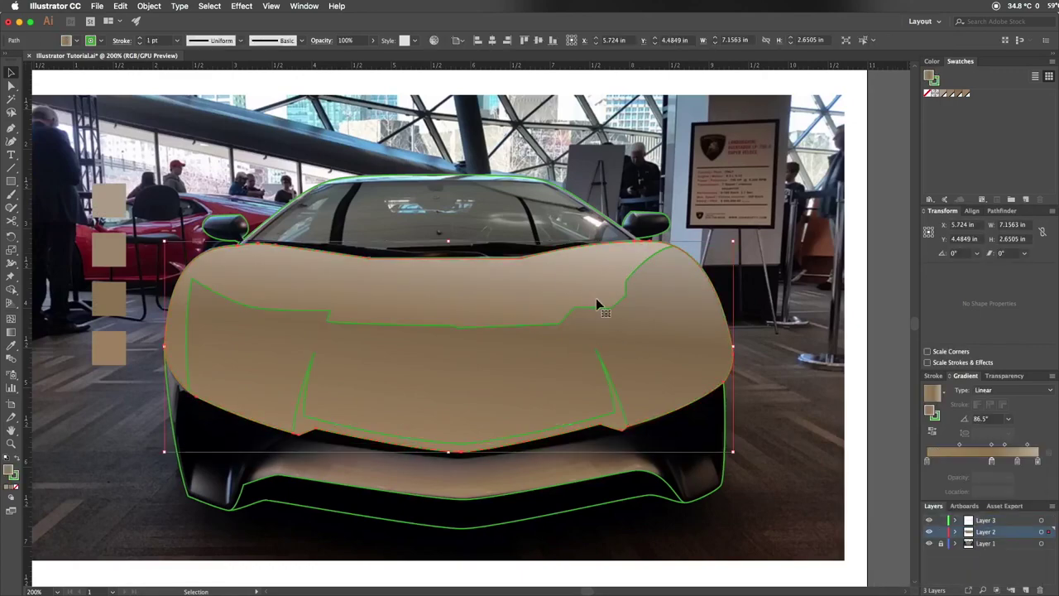
pyautogui.click(786, 303)
pyautogui.moveTo(929, 521); pyautogui.dragTo(929, 532)
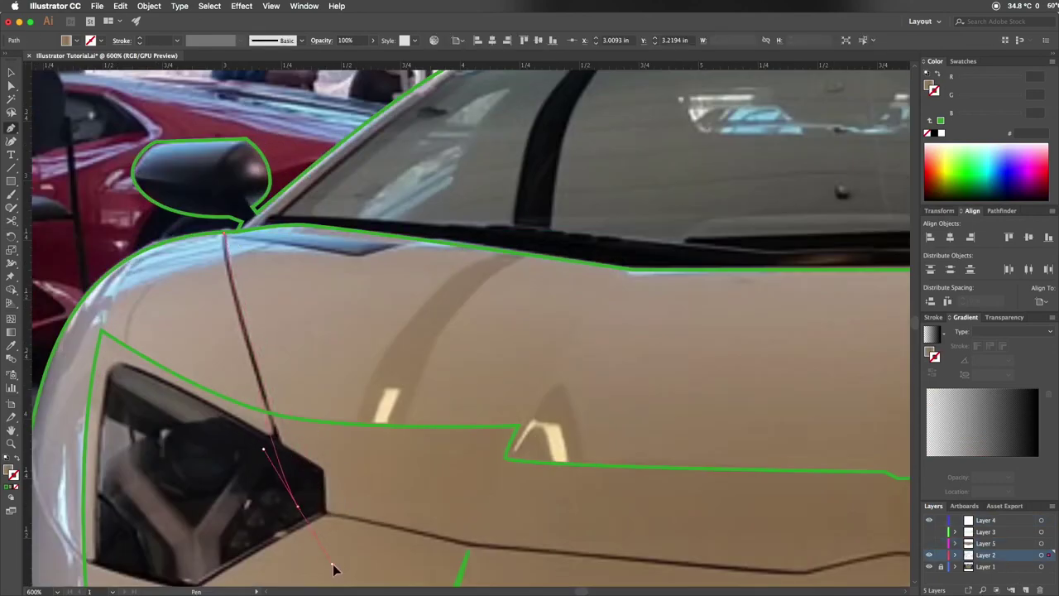
# Draw the curved crease line across the hood.
pyautogui.moveTo(324, 511)
pyautogui.mouseDown()
pyautogui.moveTo(393, 547)
pyautogui.moveTo(291, 362)
pyautogui.mouseUp()
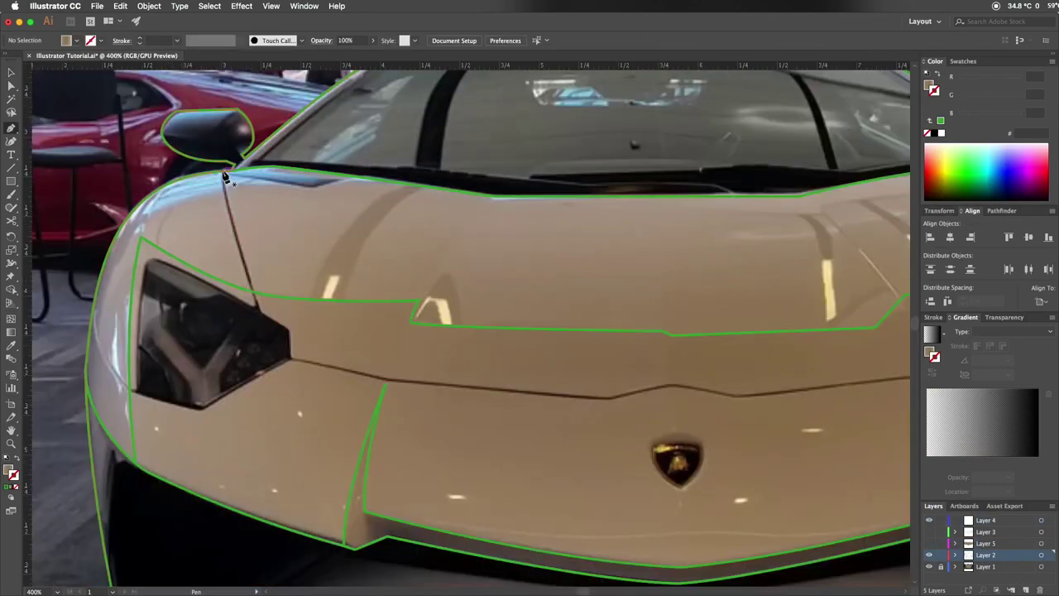
pyautogui.hotkey('ctrl', '-')
pyautogui.moveTo(620, 395); pyautogui.dragTo(622, 400)
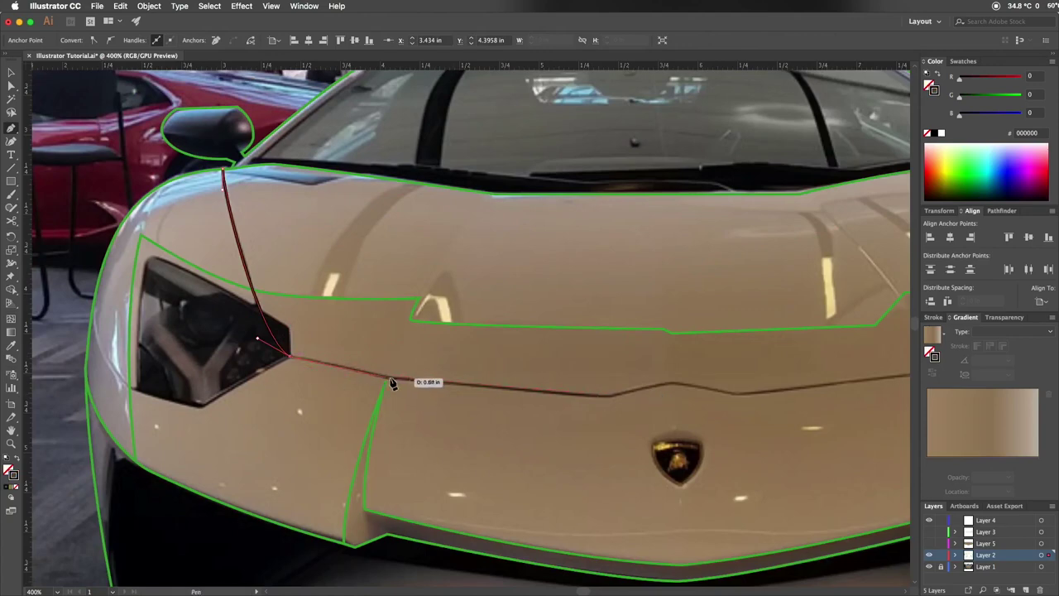
pyautogui.moveTo(763, 406); pyautogui.dragTo(673, 376)
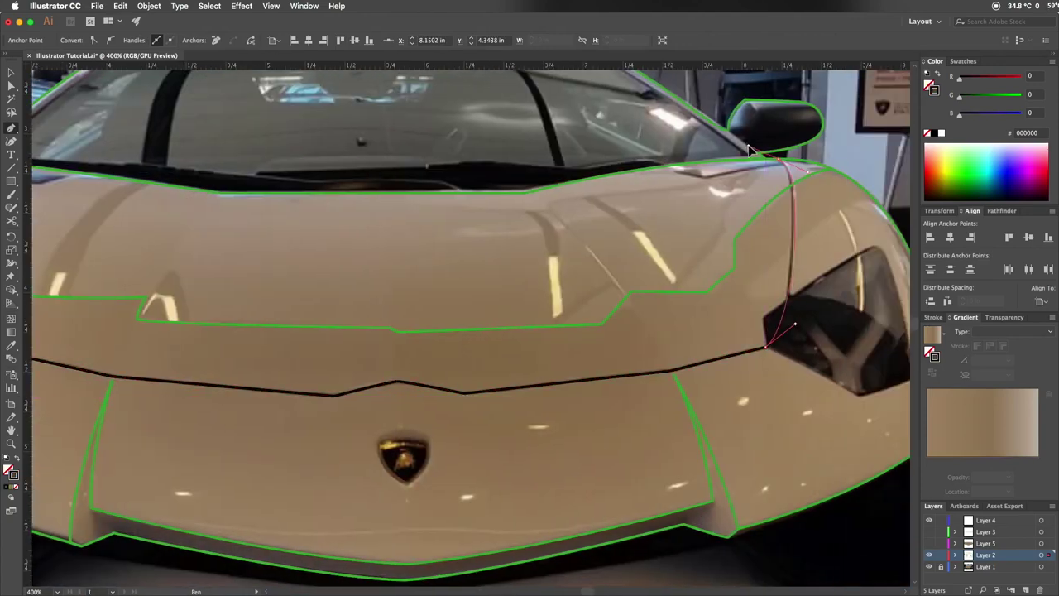
pyautogui.hotkey('ctrl', '0')
pyautogui.hotkey('ctrl', '+')
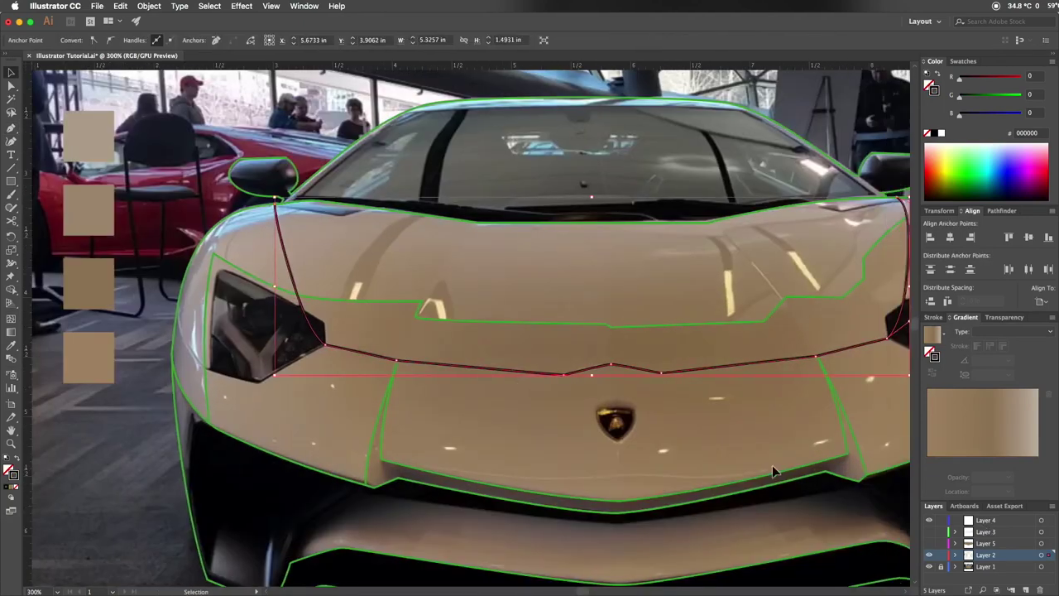
pyautogui.hscroll(2, 771, 469)
pyautogui.press('v')
pyautogui.hscroll(-2, 580, 414)
pyautogui.scroll(2, 244, 275)
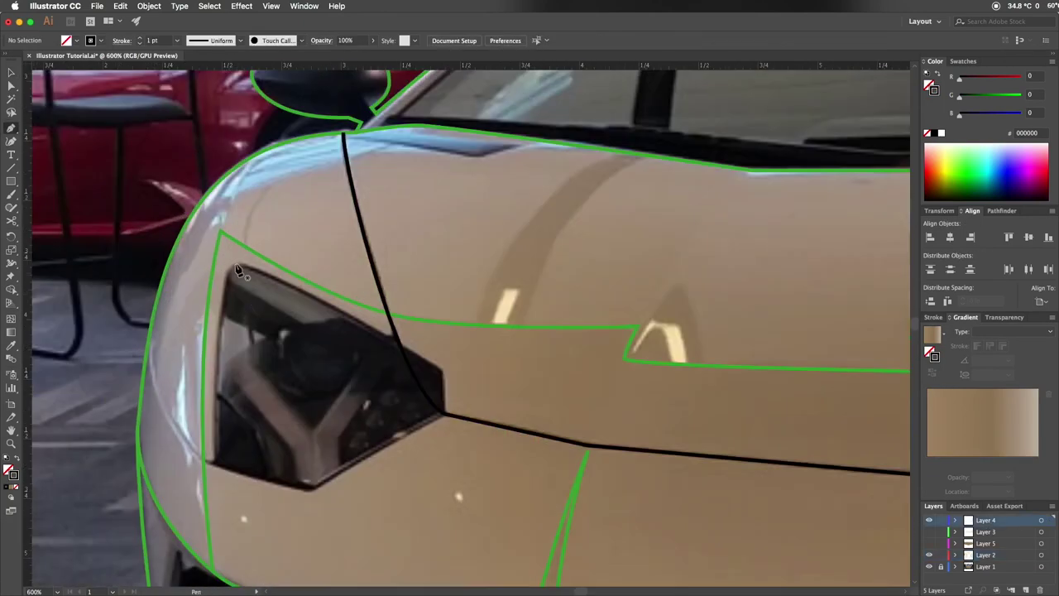
# Outline the left headlight and draw the Y-shaped light inside it.
pyautogui.moveTo(447, 372); pyautogui.dragTo(447, 420)
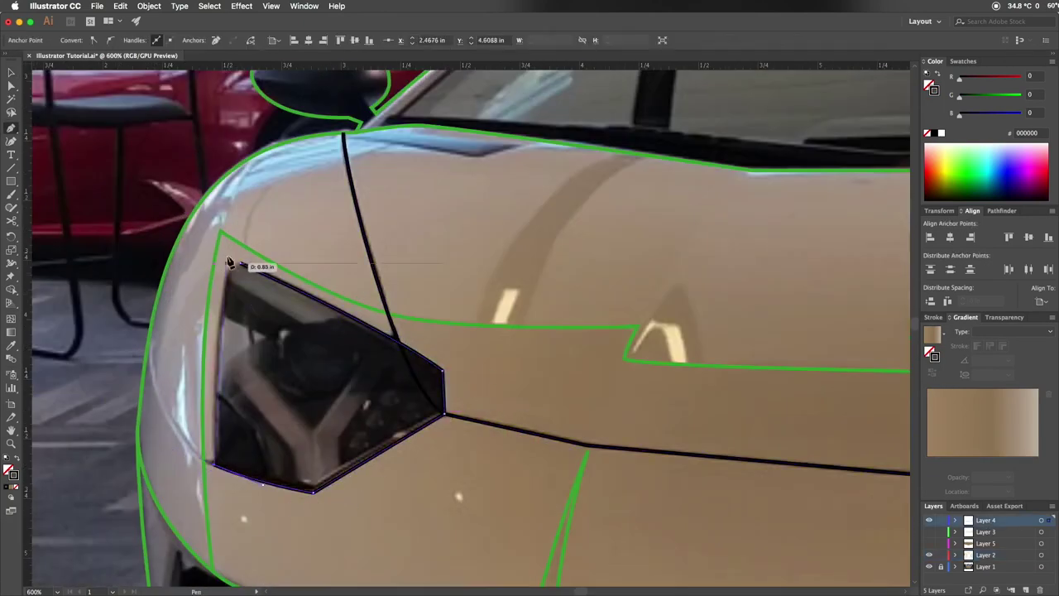
pyautogui.moveTo(236, 233); pyautogui.dragTo(242, 265)
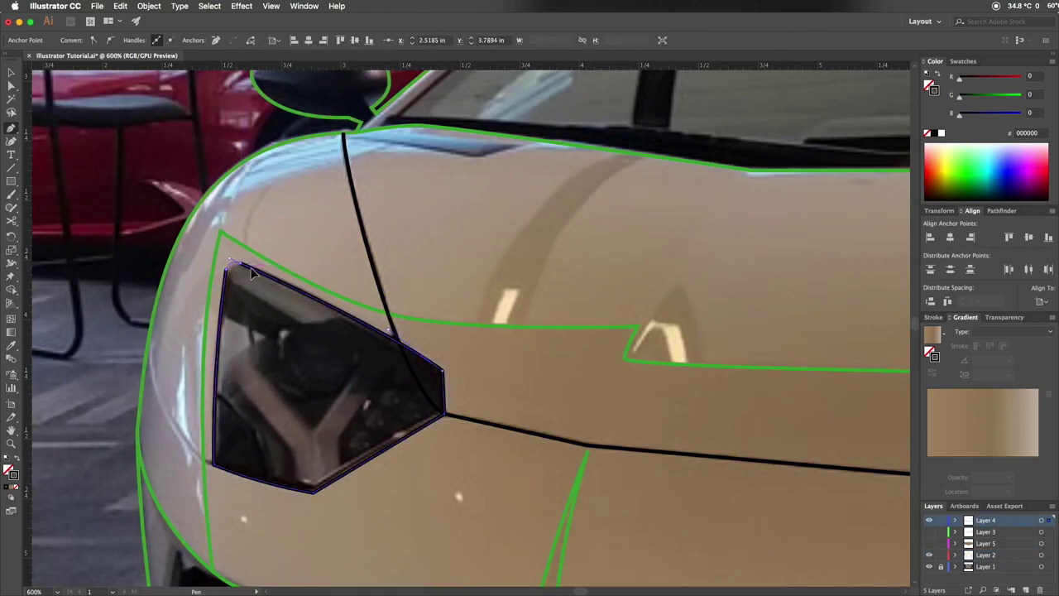
pyautogui.press('v')
pyautogui.scroll(-1, 331, 303)
pyautogui.moveTo(300, 478); pyautogui.dragTo(354, 396)
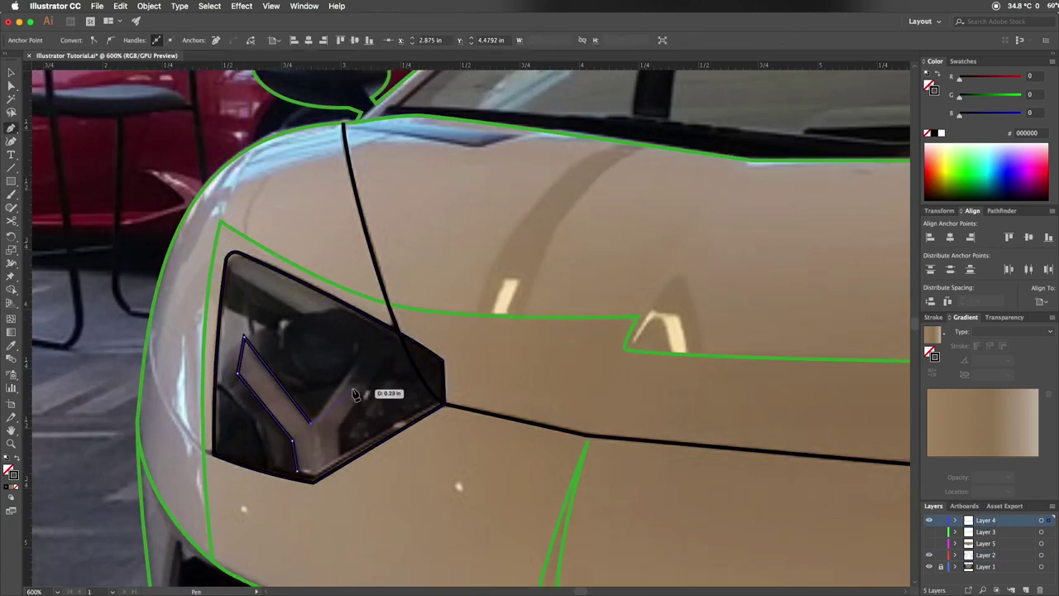
pyautogui.moveTo(320, 480); pyautogui.dragTo(318, 477)
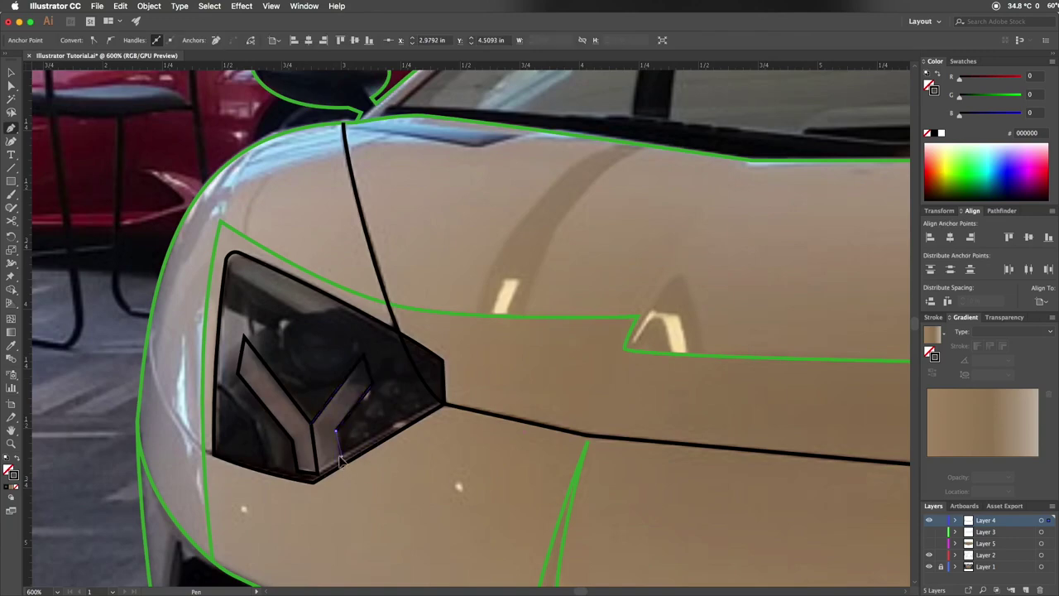
pyautogui.click(314, 414)
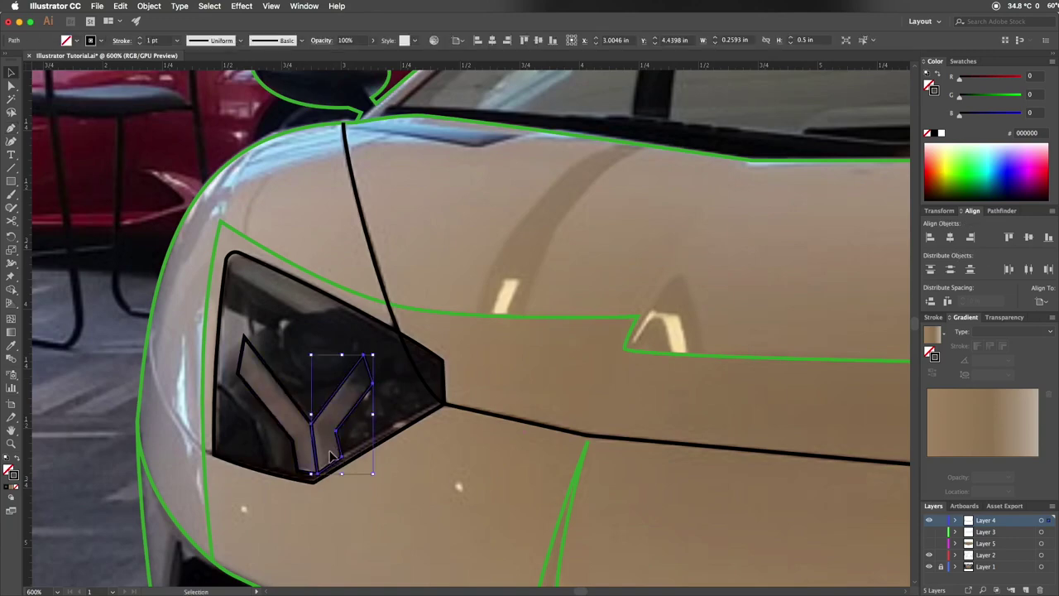
# Draw a small swatch rectangle beside the car and sample a brown from the photo into it.
pyautogui.moveTo(98, 288); pyautogui.dragTo(147, 352)
pyautogui.press('i')
pyautogui.click(220, 402)
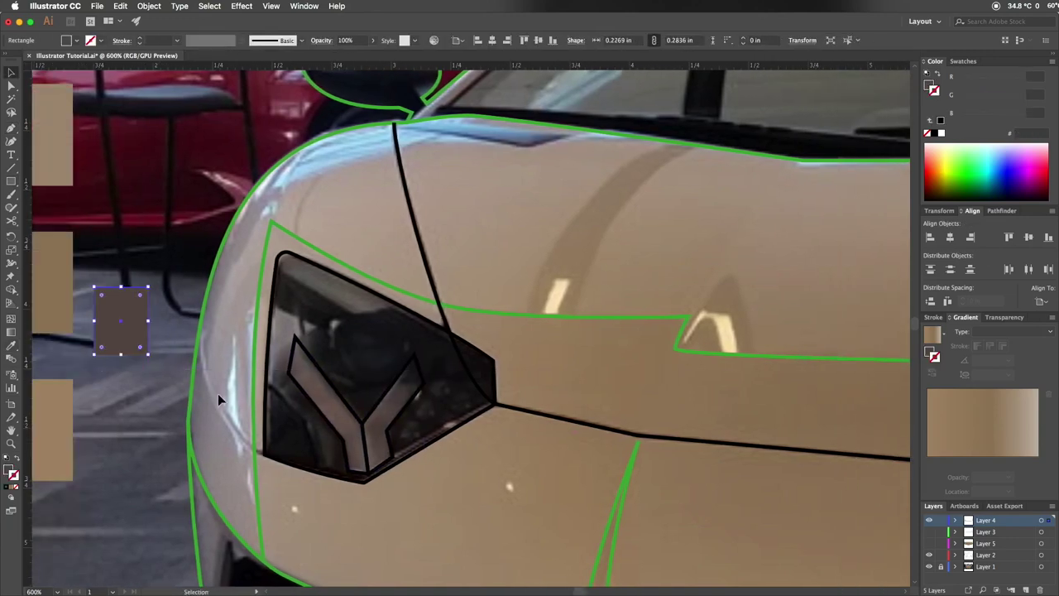
pyautogui.rightClick(119, 420)
pyautogui.click(142, 311)
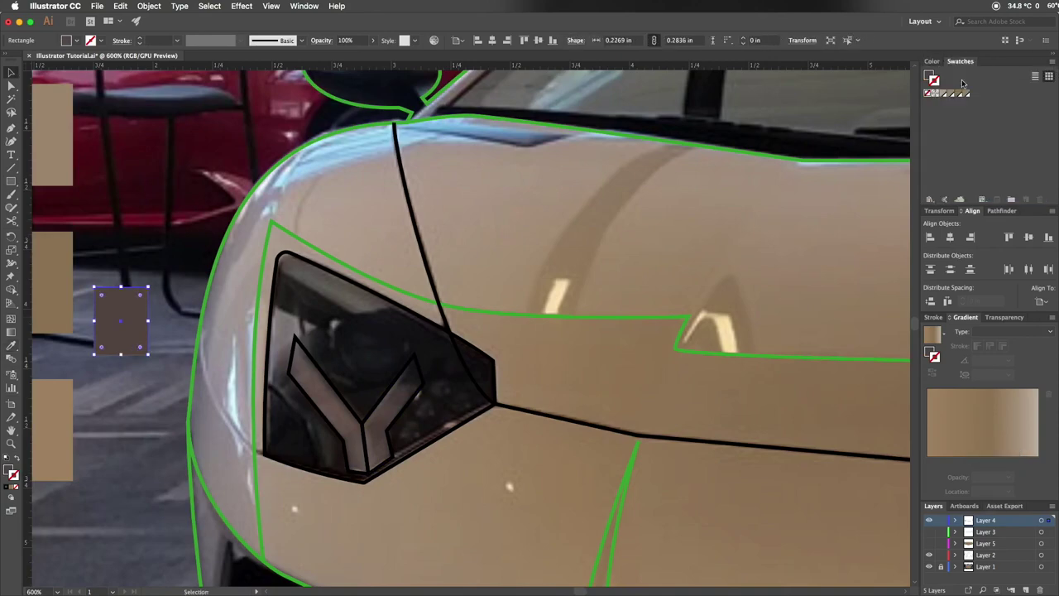
# Give the Y light a linear gradient without a middle stop at 66% opacity, checking it against the photo.
pyautogui.click(388, 415)
pyautogui.click(951, 436)
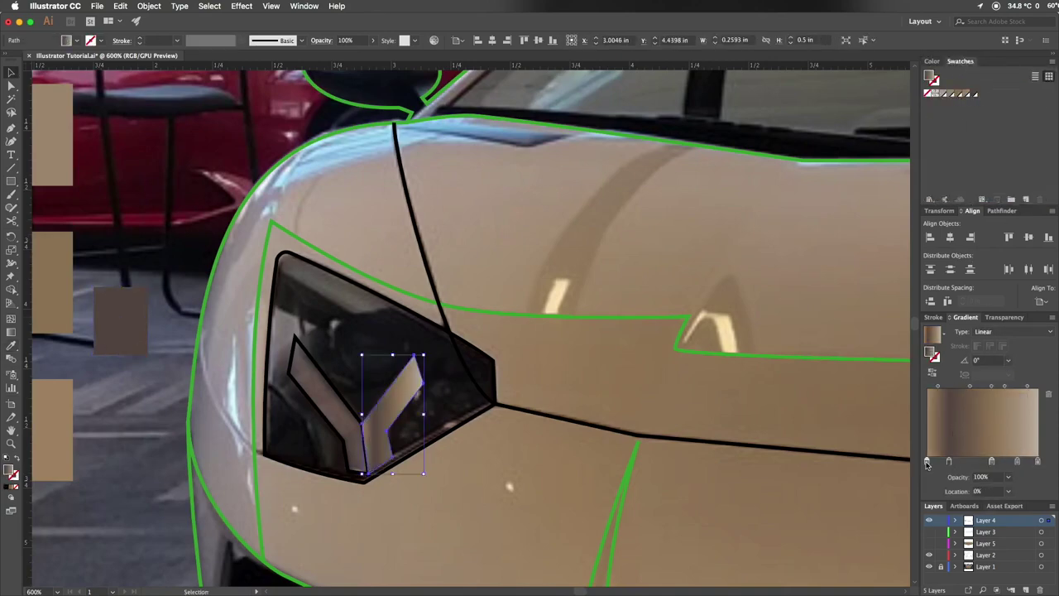
pyautogui.click(1050, 398)
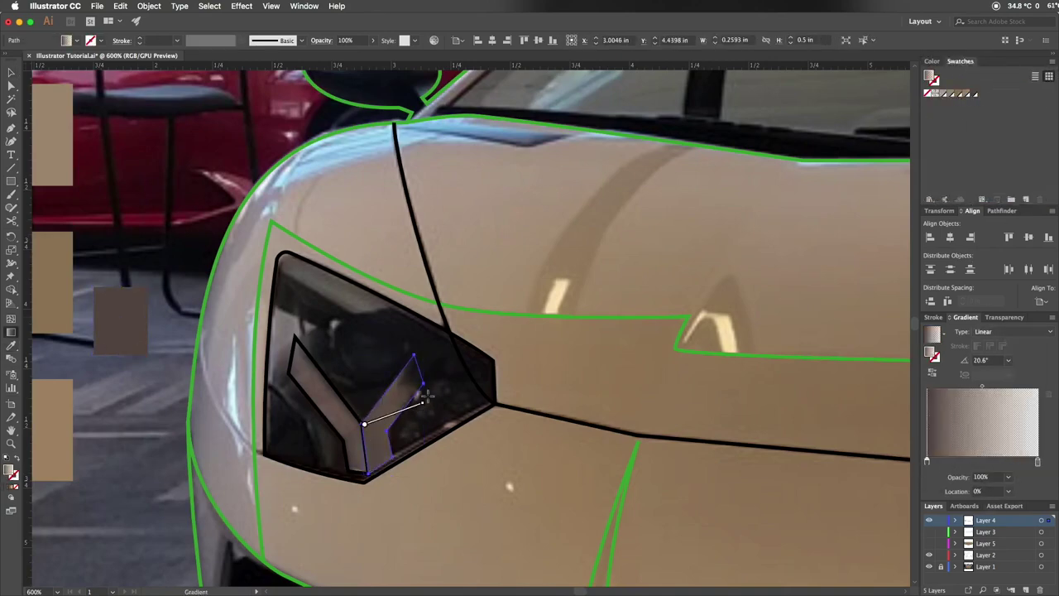
pyautogui.hotkey('ctrl', 'shift', 'F10')
pyautogui.press('v')
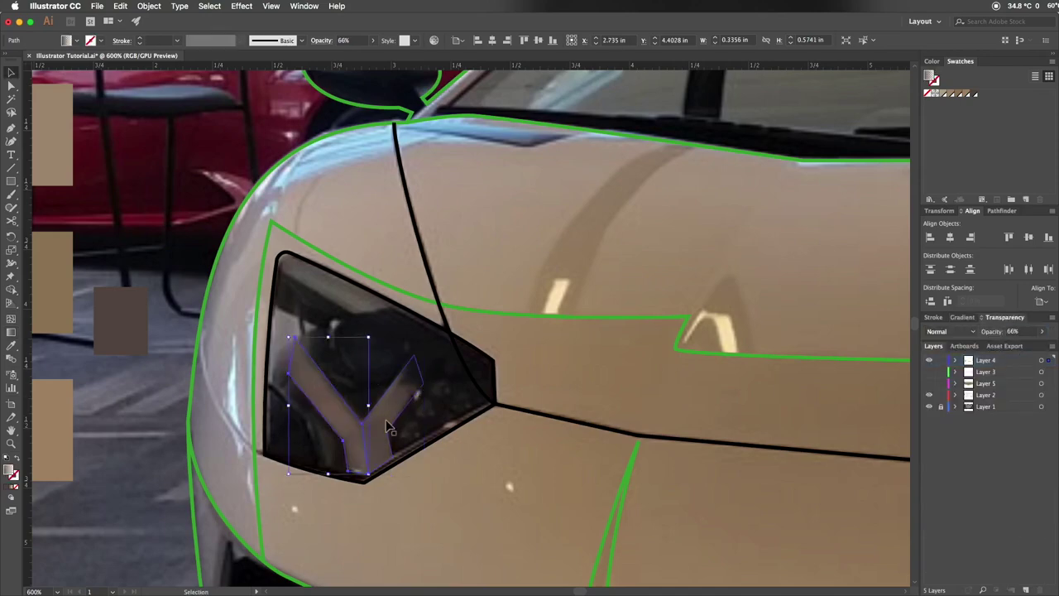
pyautogui.click(930, 407)
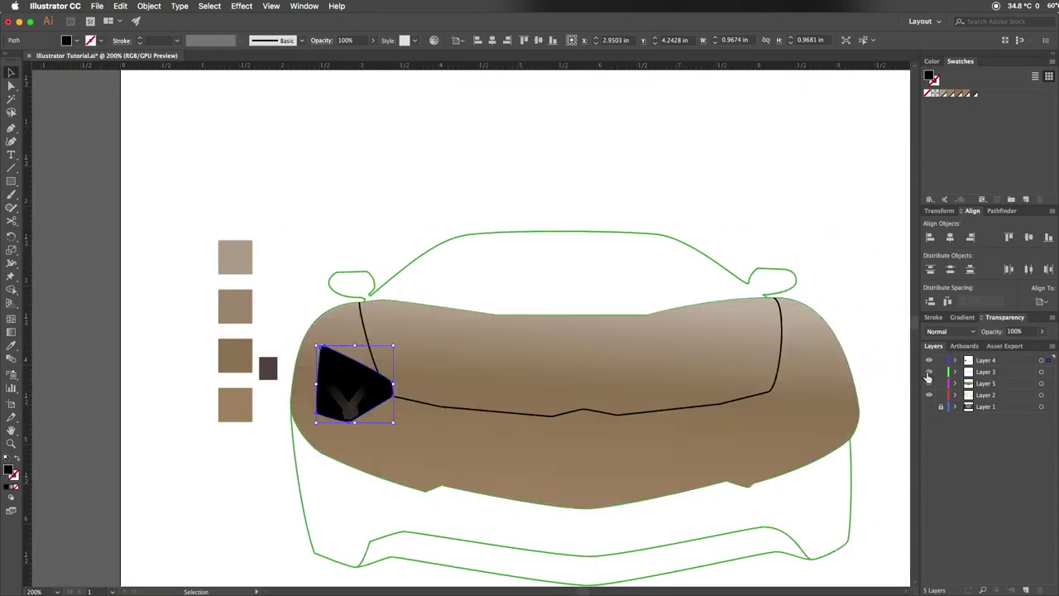
pyautogui.click(930, 406)
# Move, rotate and reshape the mirrored headlight copy to fit the right headlight.
pyautogui.click(930, 395)
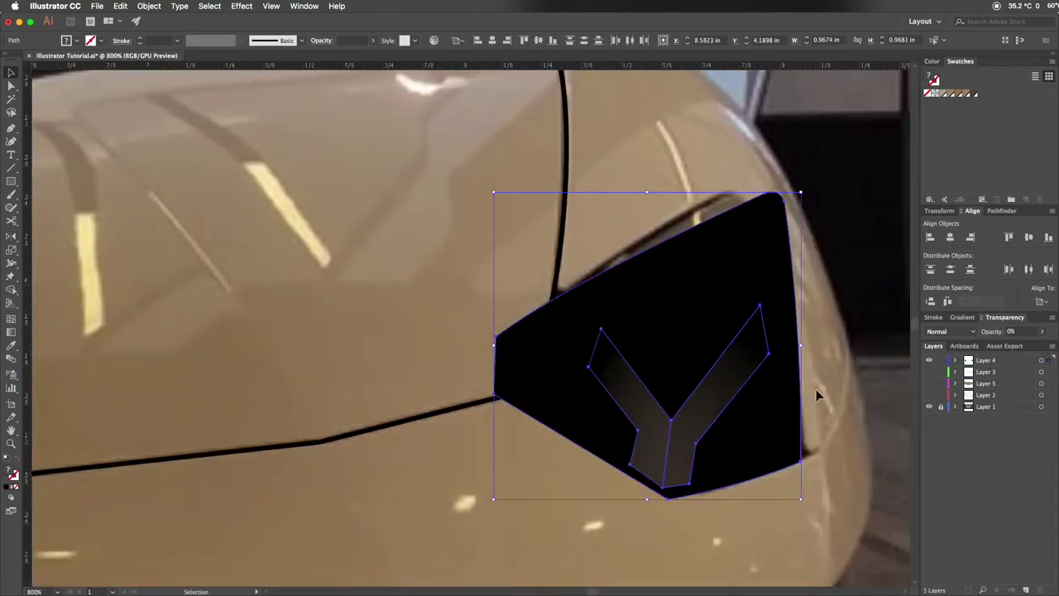
pyautogui.moveTo(579, 354); pyautogui.dragTo(610, 348)
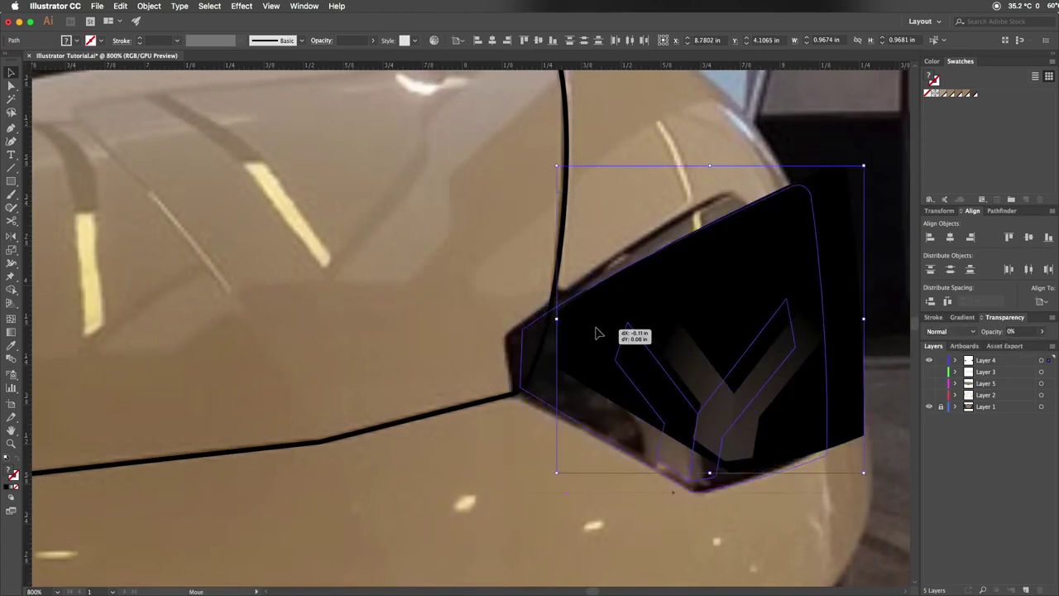
pyautogui.hotkey('shift', 'x')
pyautogui.click(605, 315)
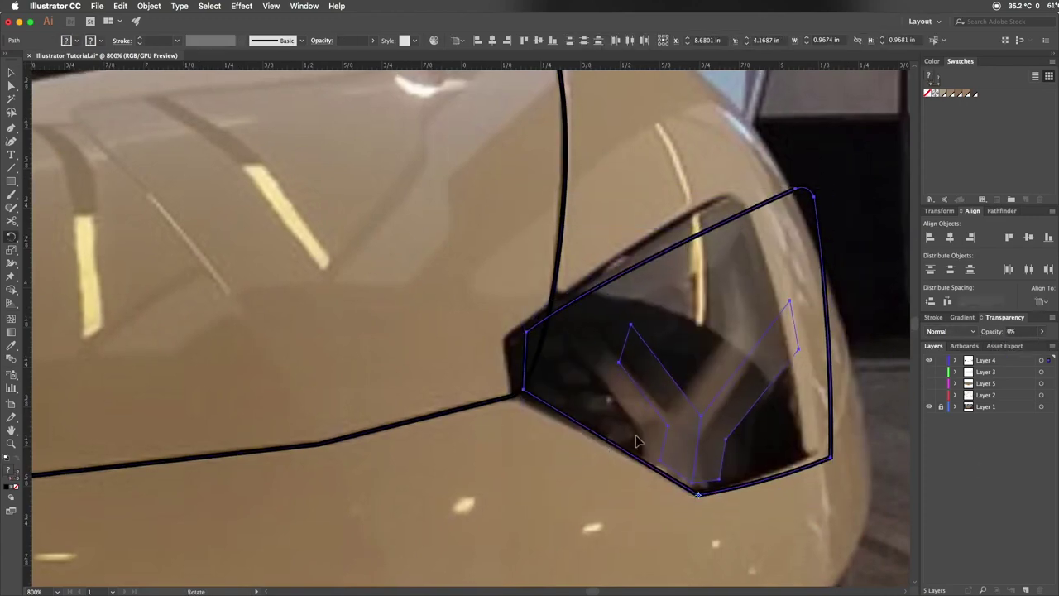
pyautogui.moveTo(657, 437); pyautogui.dragTo(590, 449)
pyautogui.press('a')
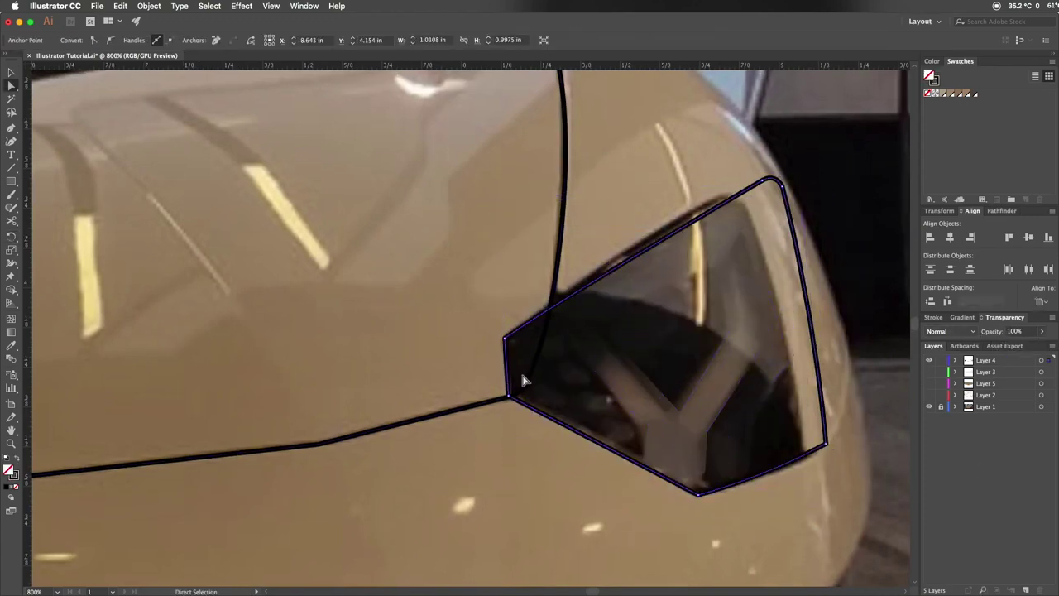
pyautogui.moveTo(773, 182)
pyautogui.mouseDown()
pyautogui.moveTo(757, 211)
pyautogui.moveTo(742, 200)
pyautogui.mouseUp()
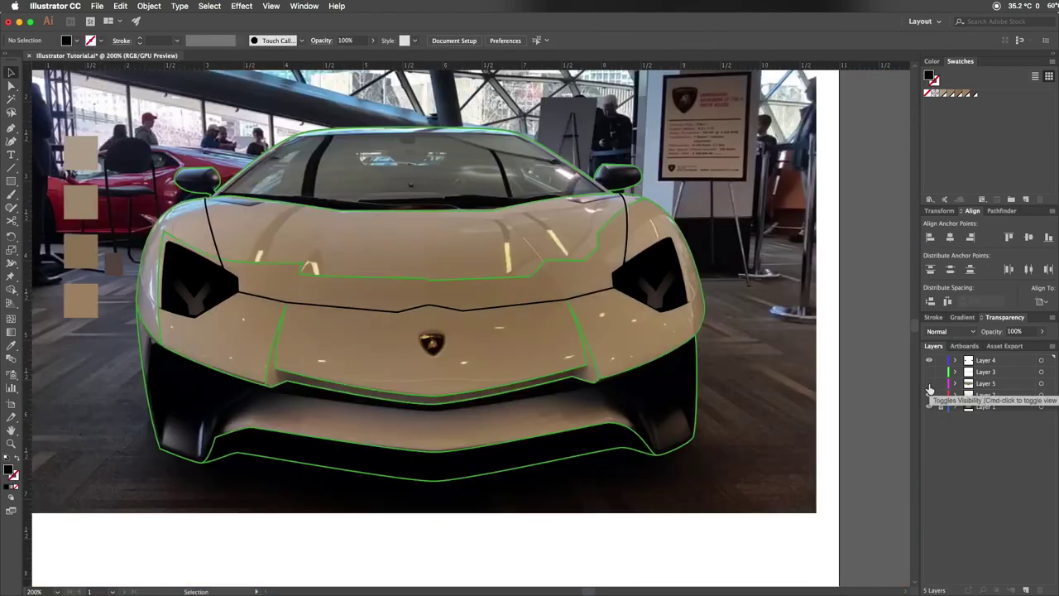
# Cut the hood outline path and paste it in front on a new layer, hiding Layers 2 and 4.
pyautogui.click(929, 389)
pyautogui.scroll(2, 344, 381)
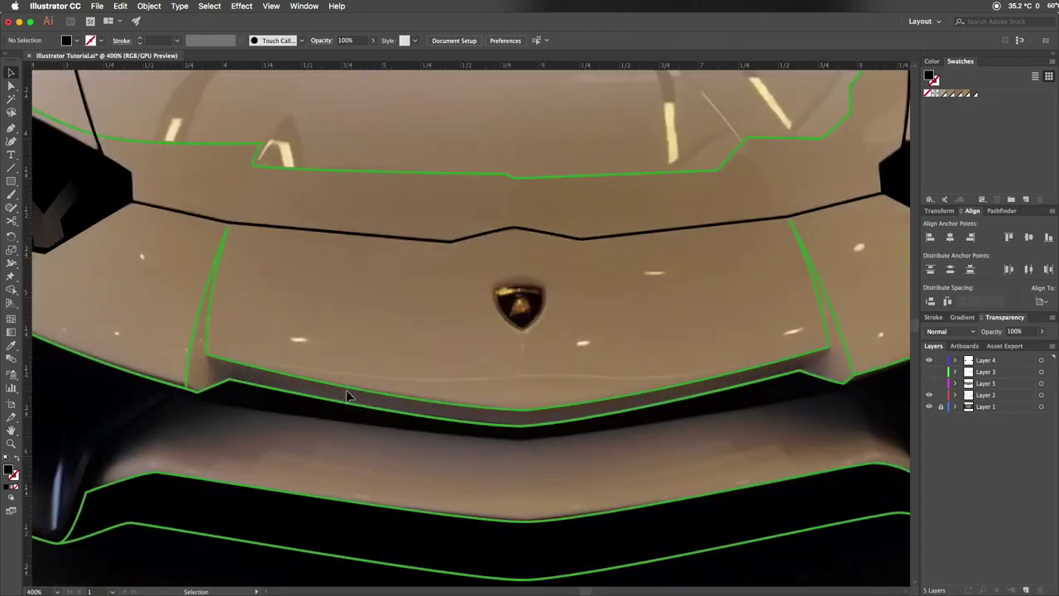
pyautogui.click(260, 422)
pyautogui.hotkey('ctrl', 'l')
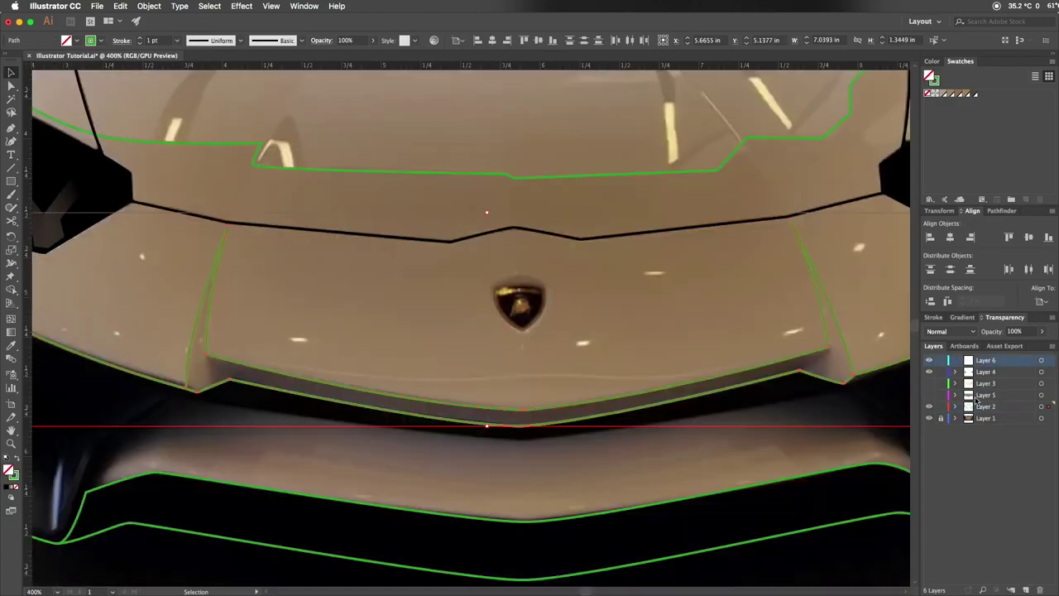
pyautogui.hotkey('ctrl', 'x')
pyautogui.click(929, 407)
pyautogui.hotkey('ctrl', 'f')
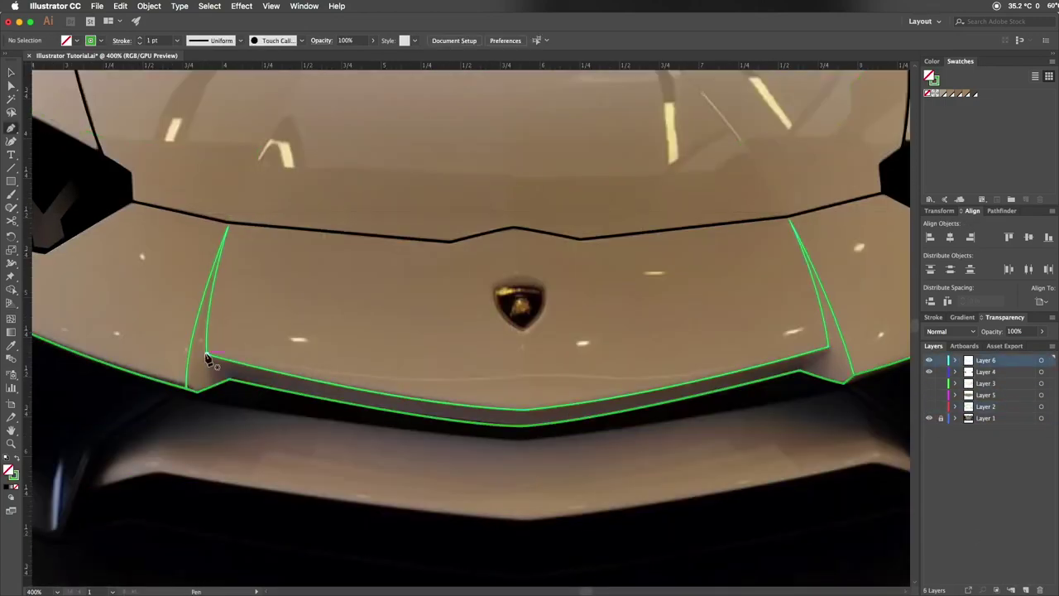
pyautogui.press('p')
pyautogui.press('v')
pyautogui.click(847, 309)
pyautogui.click(930, 372)
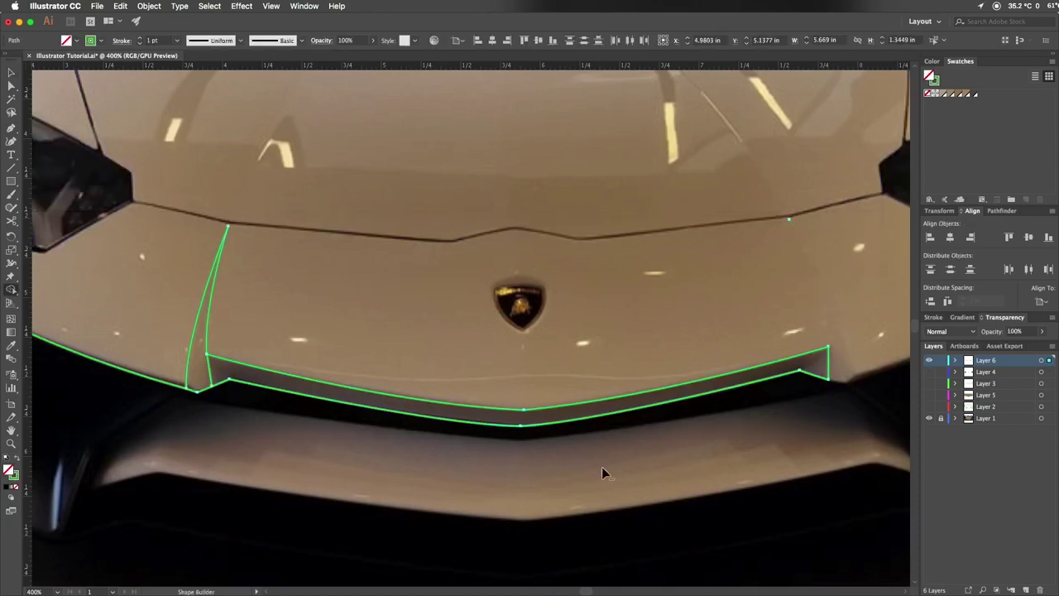
# Give the grille strip a gradient with a stop at 70.57%, midpoint shifted right, applied left to right.
pyautogui.moveTo(189, 365); pyautogui.dragTo(615, 425)
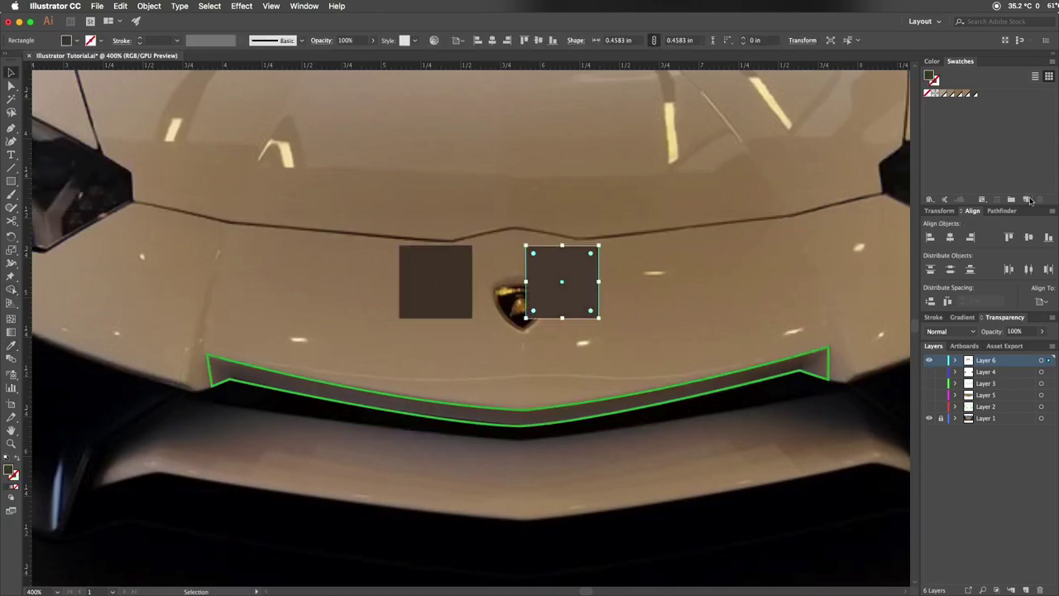
pyautogui.click(745, 377)
pyautogui.click(962, 317)
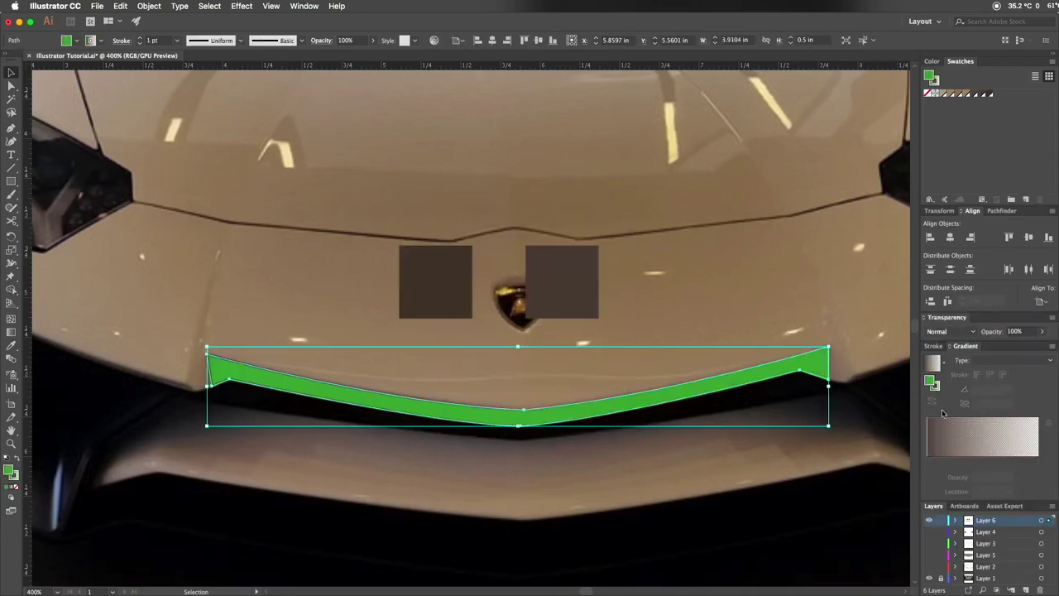
pyautogui.click(1004, 464)
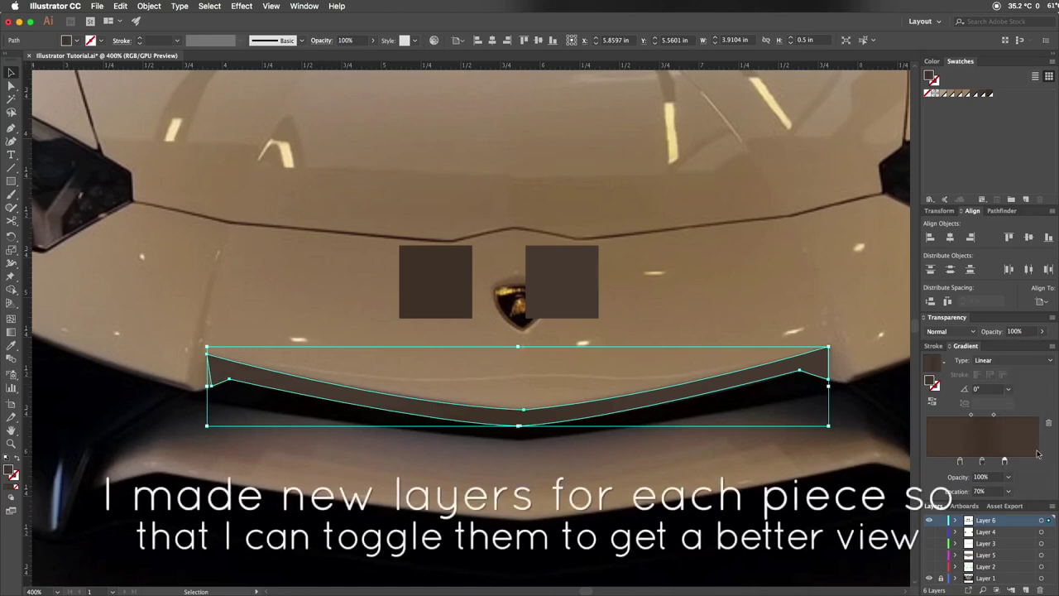
pyautogui.press('g')
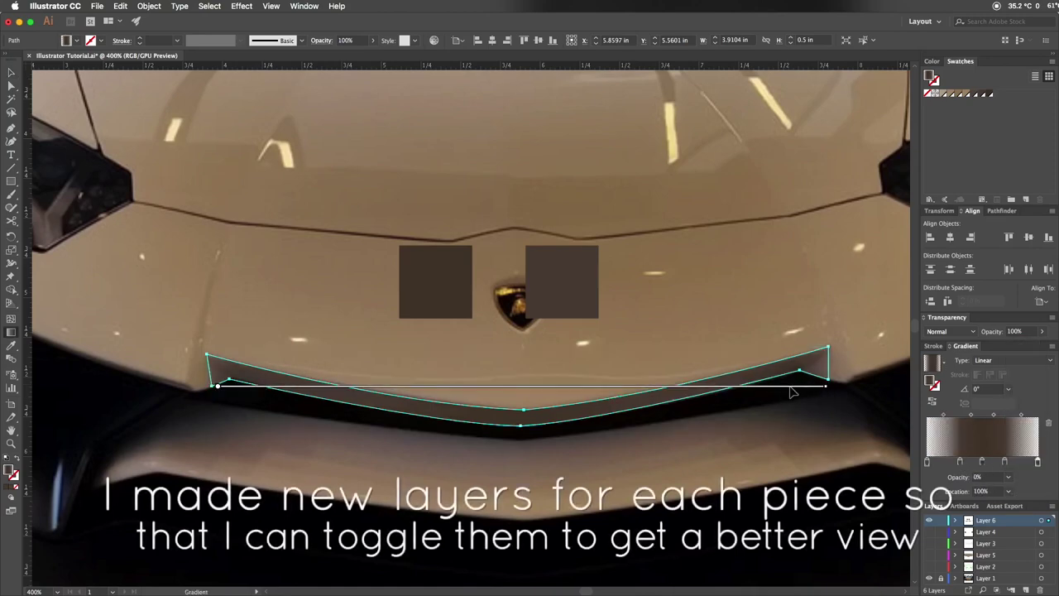
pyautogui.click(930, 520)
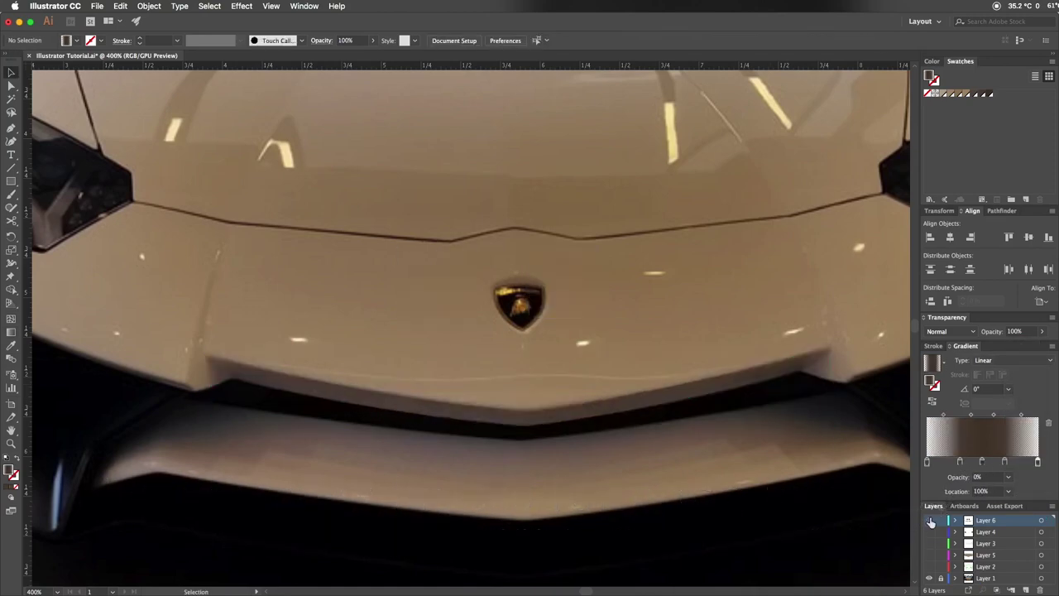
pyautogui.click(930, 519)
pyautogui.click(929, 578)
pyautogui.moveTo(1021, 373); pyautogui.dragTo(1033, 374)
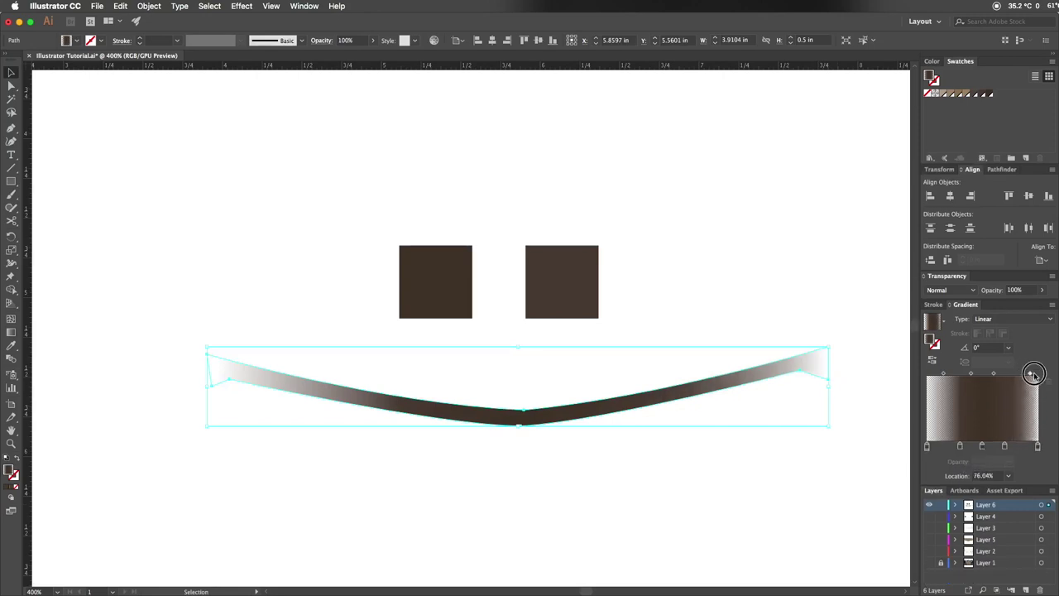
pyautogui.moveTo(206, 386); pyautogui.dragTo(825, 387)
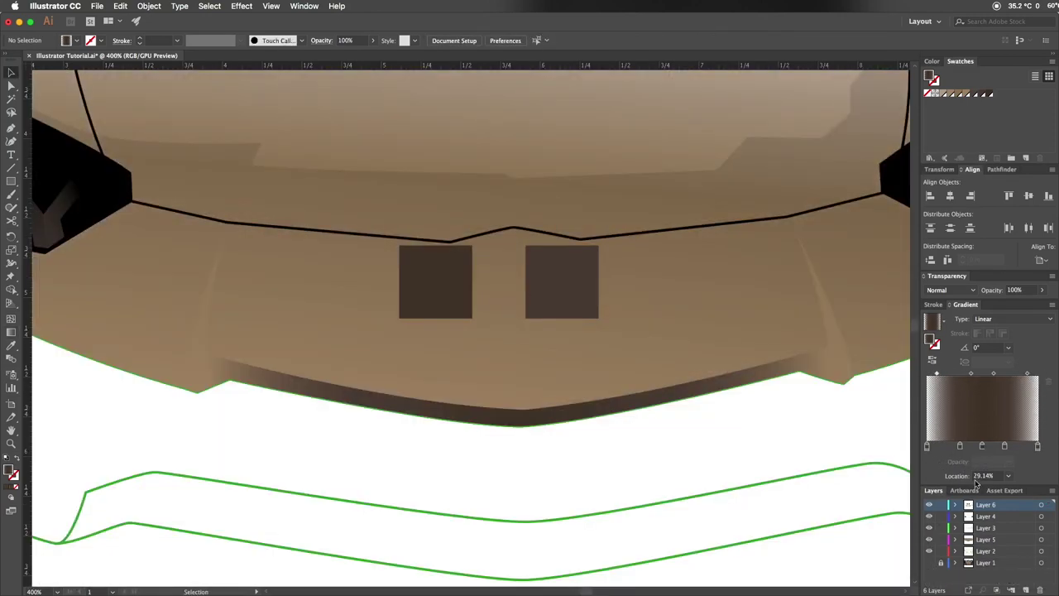
# Fit the grey reflection strip and triangle along the left headlight's top edge and raise their opacity slightly.
pyautogui.click(739, 433)
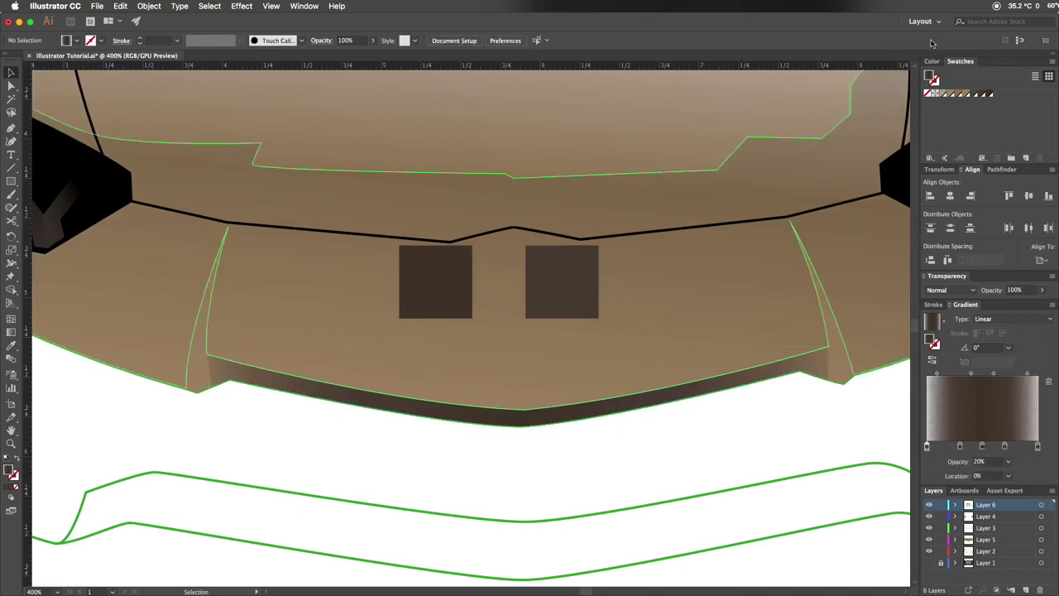
pyautogui.scroll(-2, 740, 433)
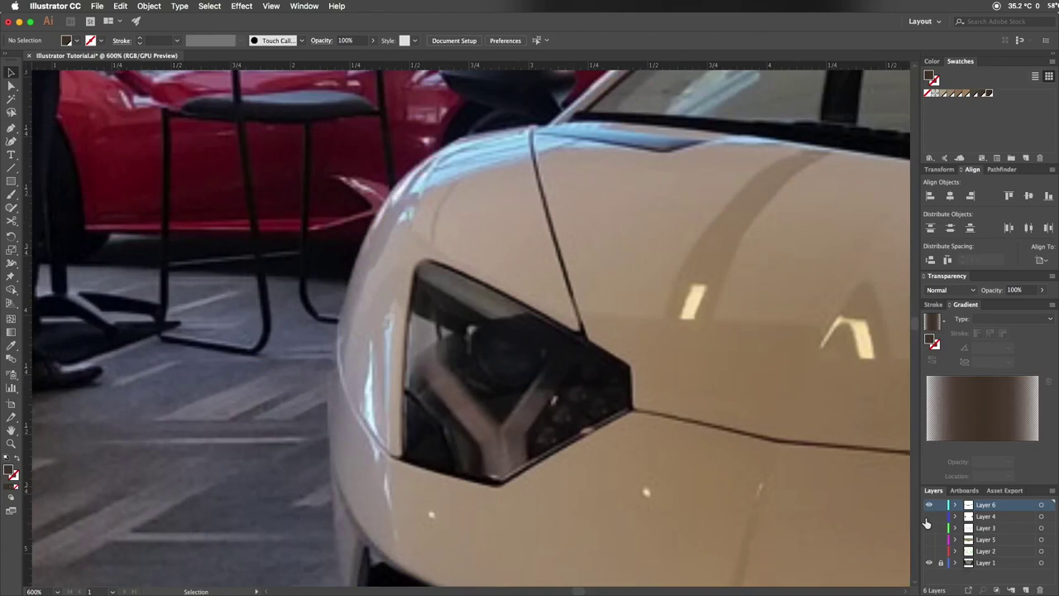
pyautogui.click(930, 516)
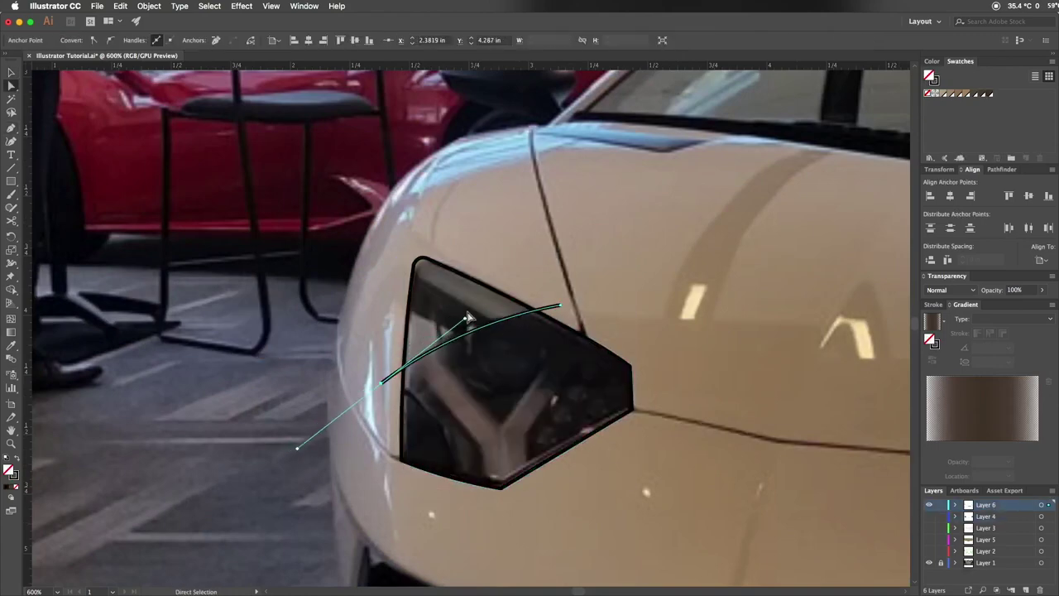
pyautogui.moveTo(476, 342); pyautogui.dragTo(480, 327)
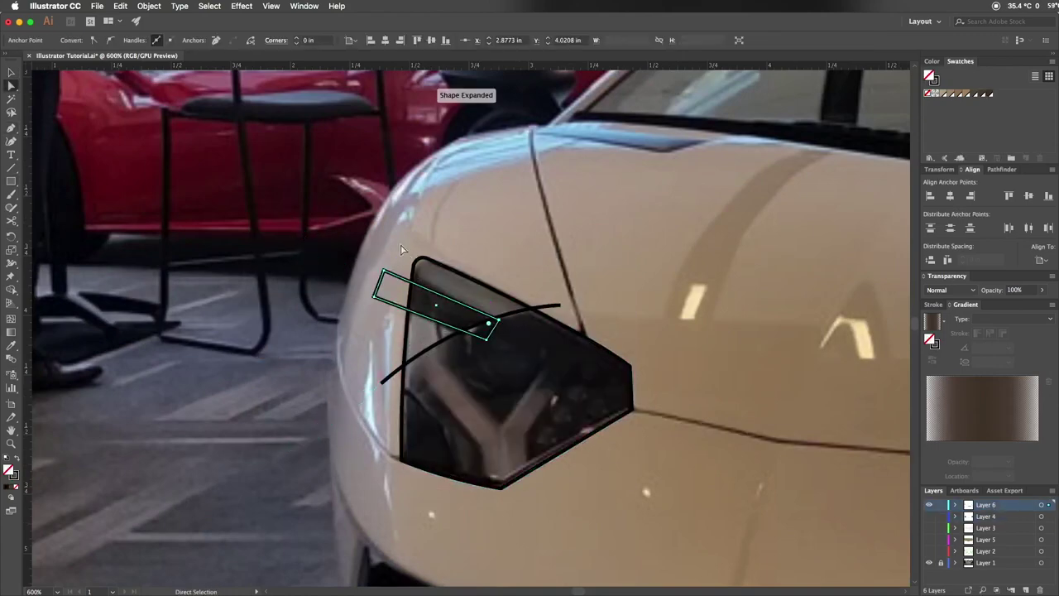
pyautogui.click(441, 307)
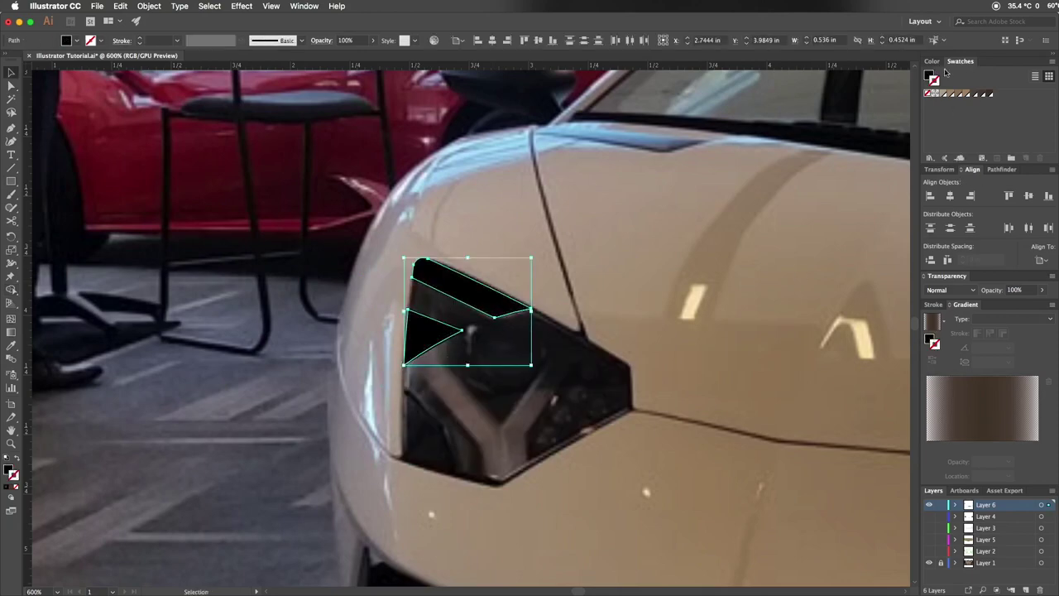
pyautogui.moveTo(1006, 335); pyautogui.dragTo(1010, 336)
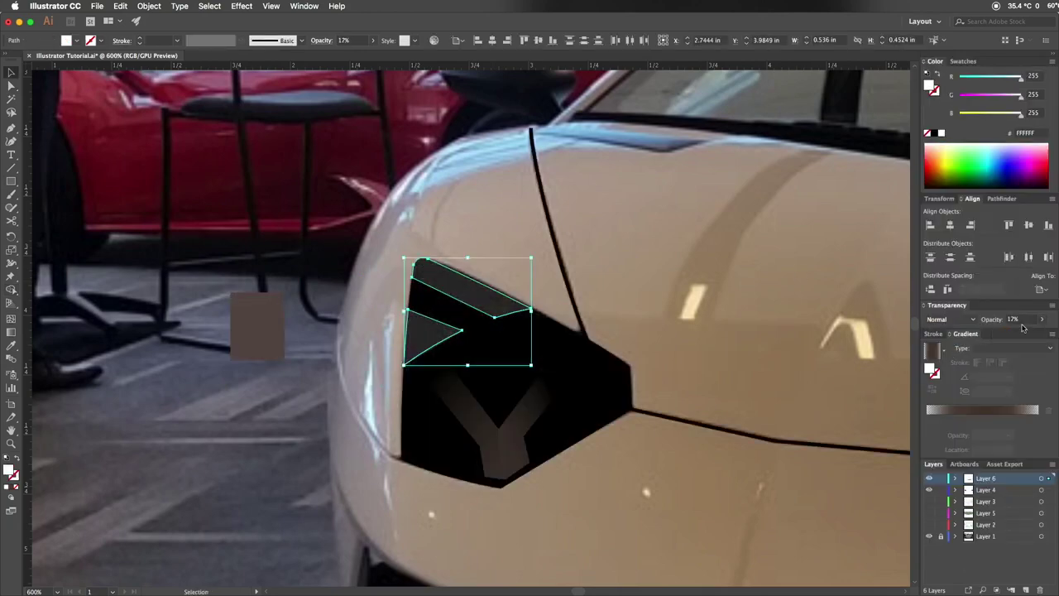
pyautogui.hotkey('ctrl', 'shift', 'a')
pyautogui.click(929, 490)
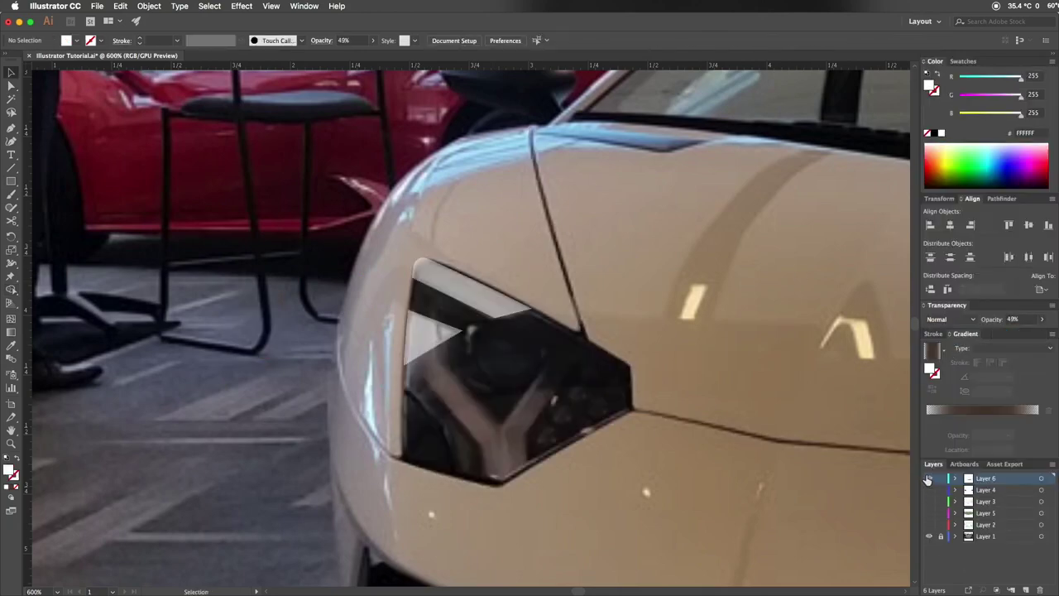
pyautogui.keyDown('shift'); pyautogui.click(468, 286); pyautogui.keyUp('shift')
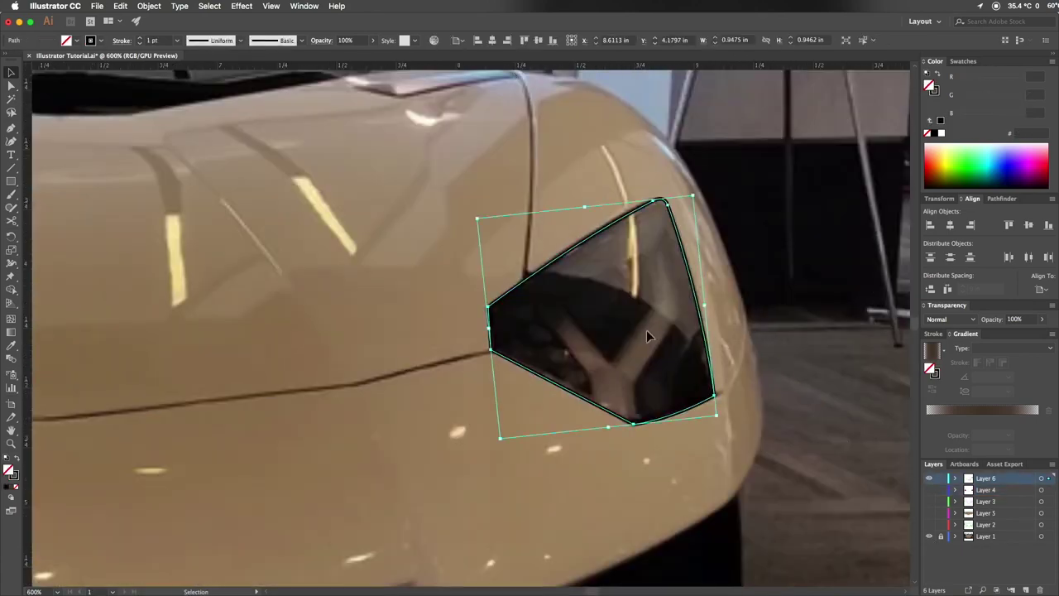
# Draw a curved triangle over the right headlight, swap fill and stroke, and fill it with sampled grey-brown.
pyautogui.moveTo(712, 374); pyautogui.dragTo(696, 238)
pyautogui.press('i')
pyautogui.click(749, 346)
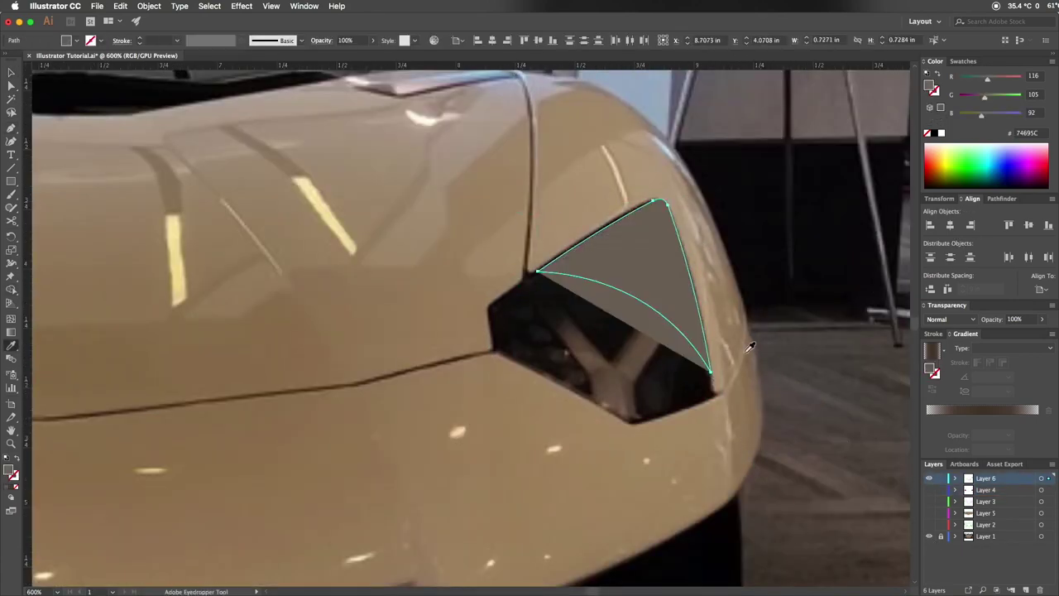
pyautogui.click(1000, 199)
pyautogui.hotkey('shift', 'x')
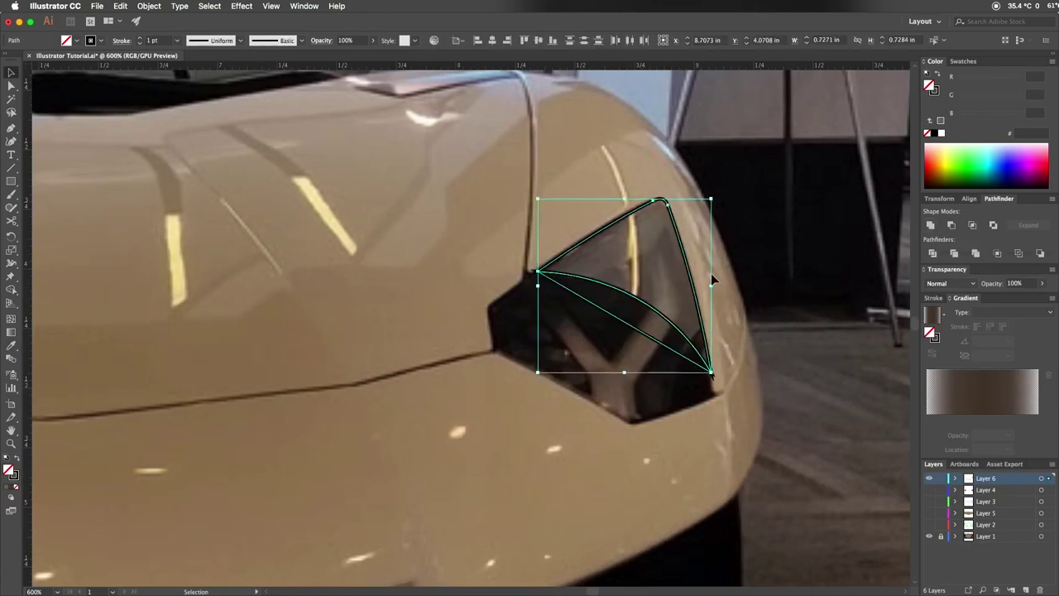
pyautogui.press('i')
pyautogui.click(614, 249)
pyautogui.scroll(-1, 831, 447)
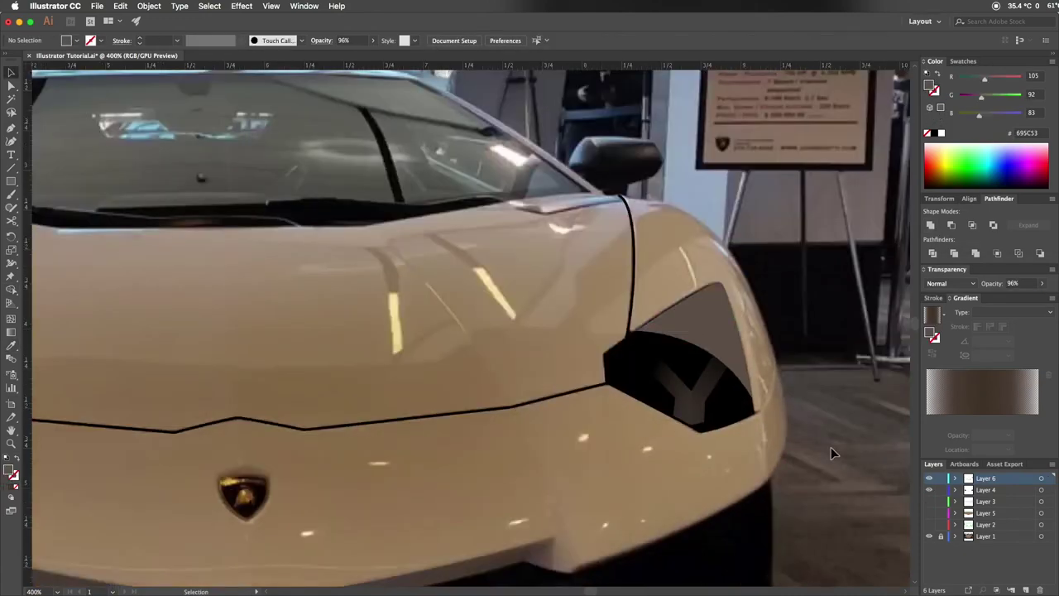
pyautogui.click(709, 412)
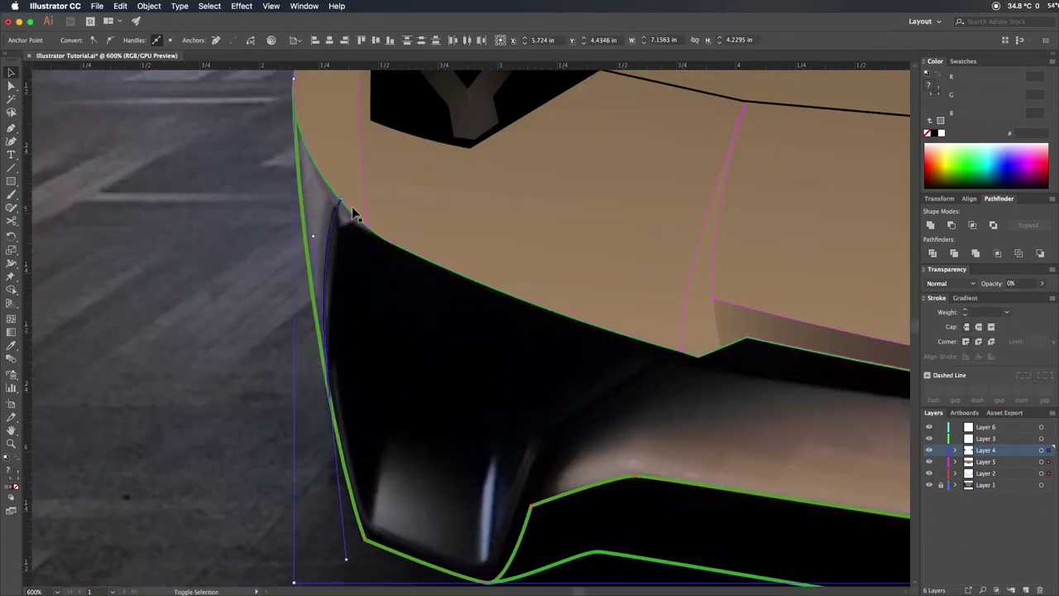
# Make Layer 3 active, then hide the green outlines and tan body overlay layers.
pyautogui.click(1005, 438)
pyautogui.click(929, 473)
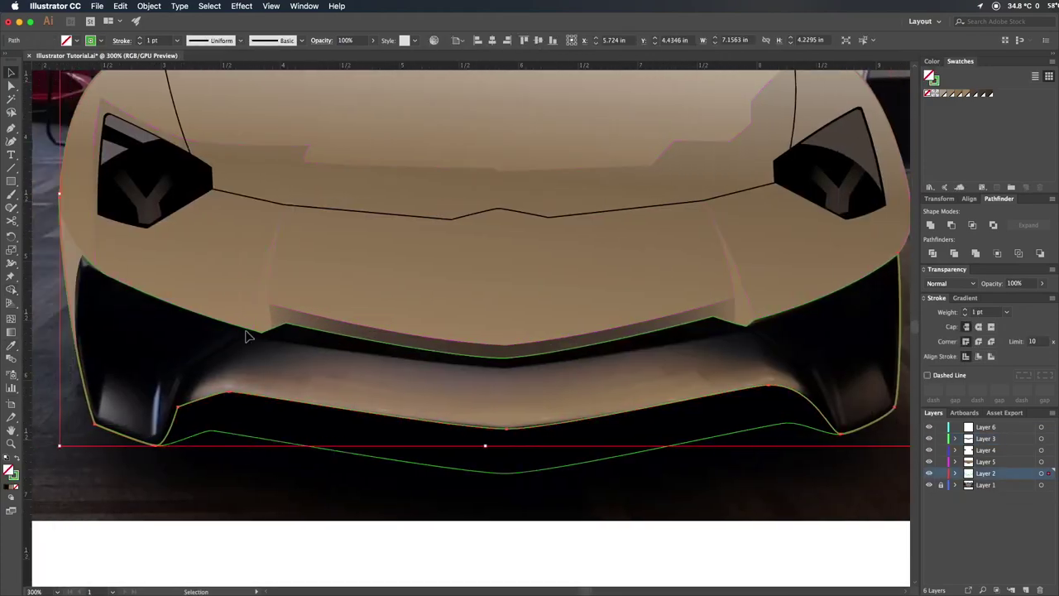
pyautogui.click(929, 449)
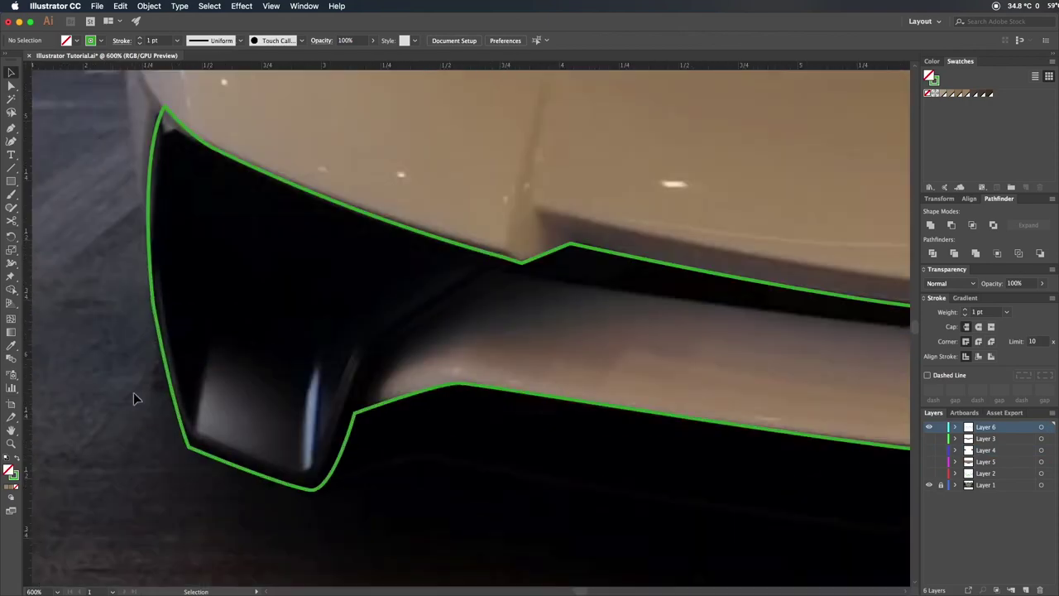
# Zoom into the left air intake and Pen-trace the inner vent panel's curved outline.
pyautogui.scroll(10, 133, 392)
pyautogui.click(160, 332)
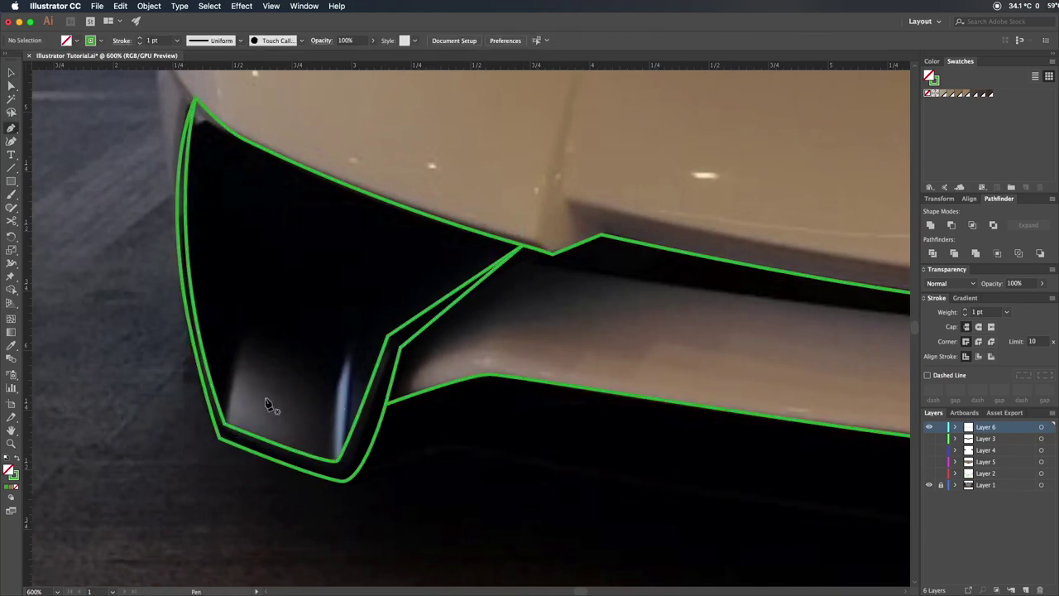
pyautogui.moveTo(266, 263); pyautogui.dragTo(266, 260)
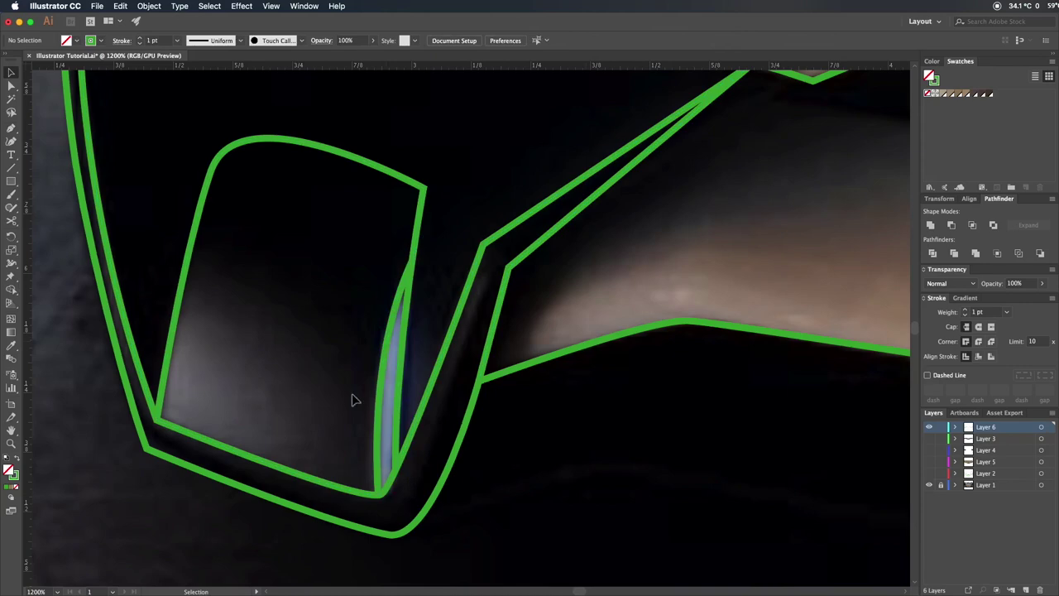
pyautogui.click(296, 478)
# Split the vent panel and sliver with Shape Builder and give the panel a gradient fill.
pyautogui.hotkey('shift', 'm')
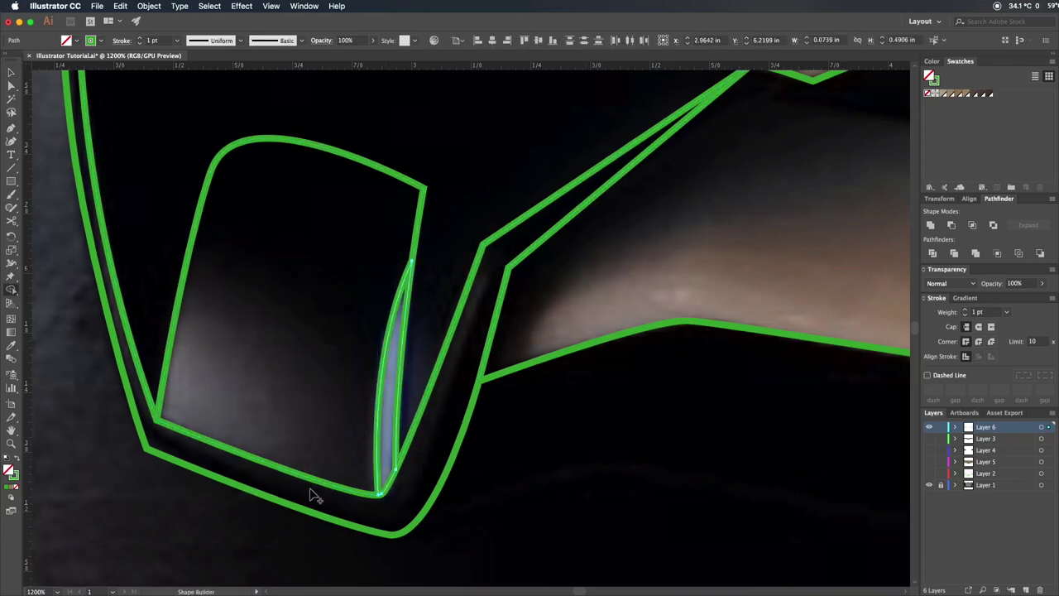
pyautogui.press('v')
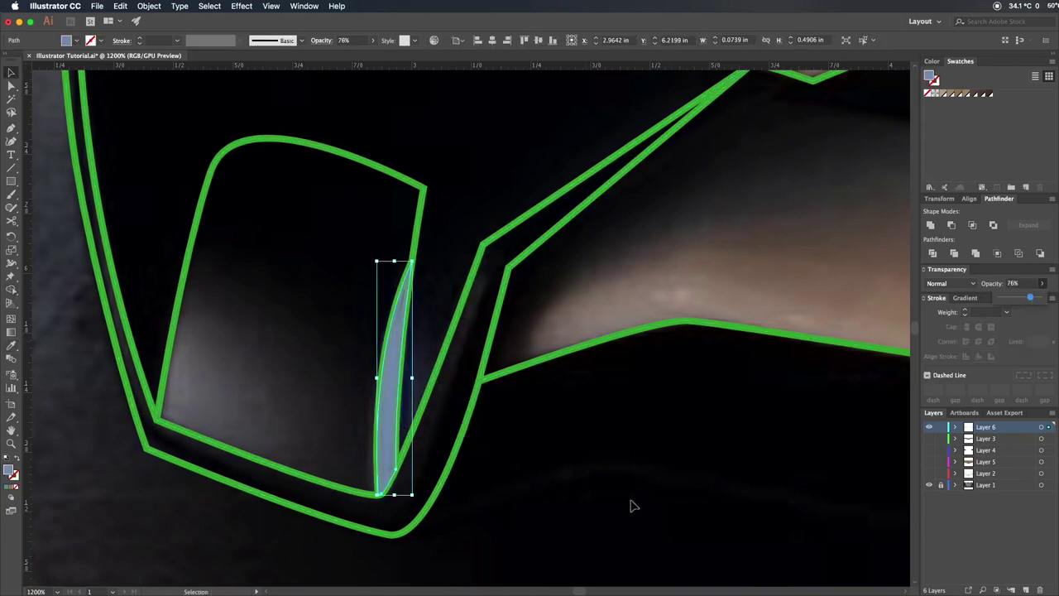
pyautogui.moveTo(754, 495); pyautogui.dragTo(83, 72)
pyautogui.hotkey('shift', 'm')
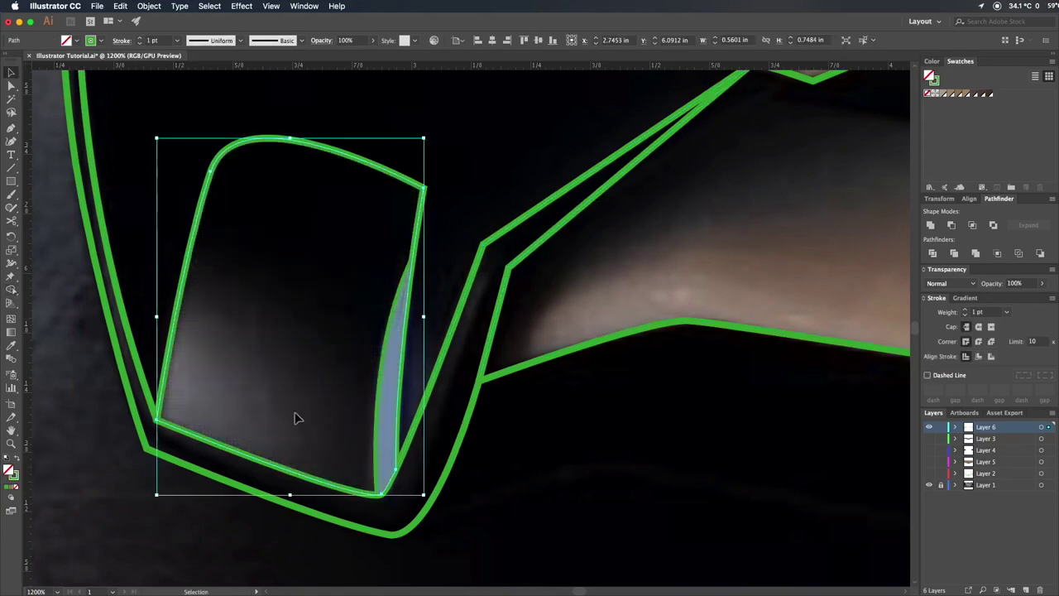
pyautogui.hotkey('shift', 'x')
pyautogui.press('.')
# Make the panel's gradient a white radial glow from the lower-left corner, fading to transparent.
pyautogui.doubleClick(927, 420)
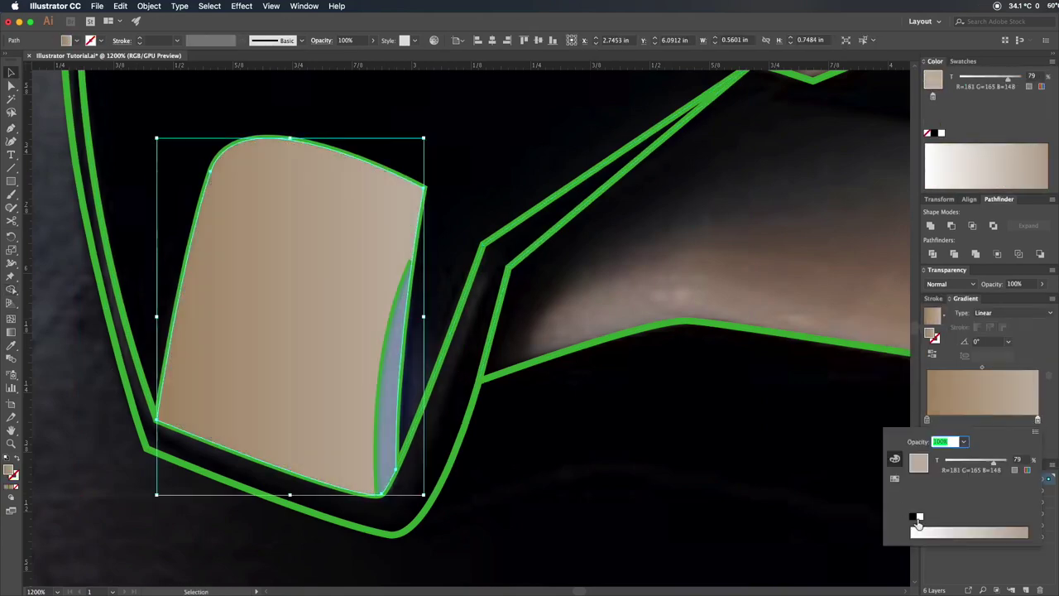
pyautogui.press('g')
pyautogui.moveTo(290, 323); pyautogui.dragTo(338, 229)
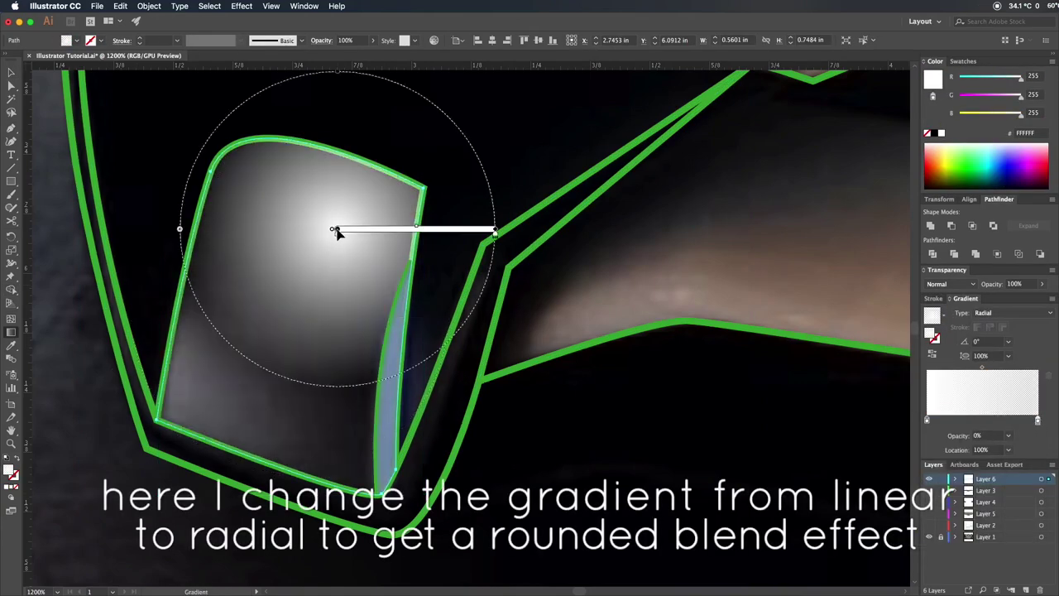
pyautogui.moveTo(156, 418); pyautogui.dragTo(319, 418)
pyautogui.doubleClick(1038, 420)
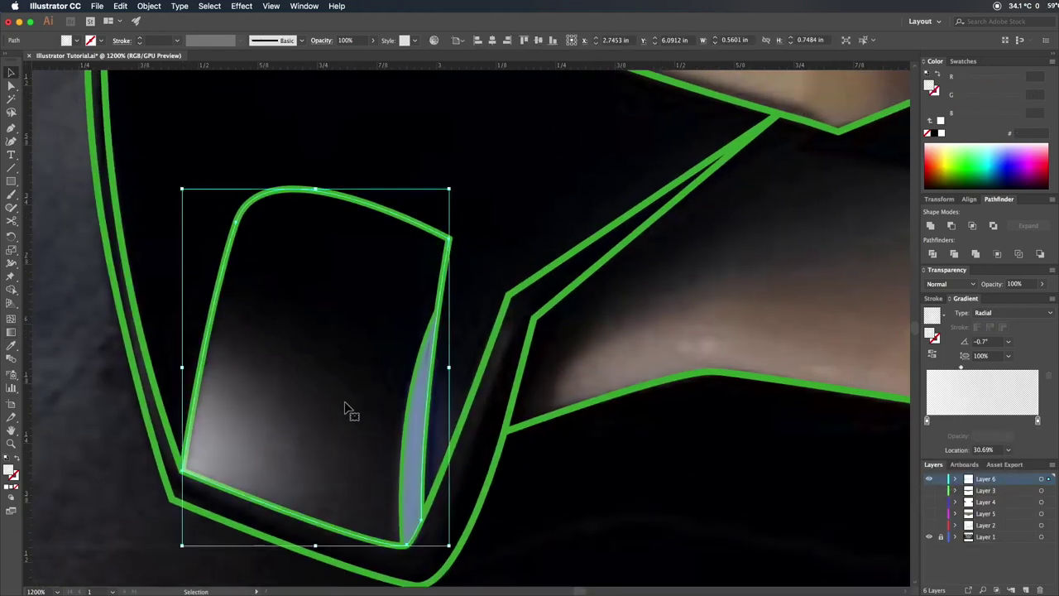
pyautogui.hotkey('ctrl', '-')
pyautogui.click(497, 451)
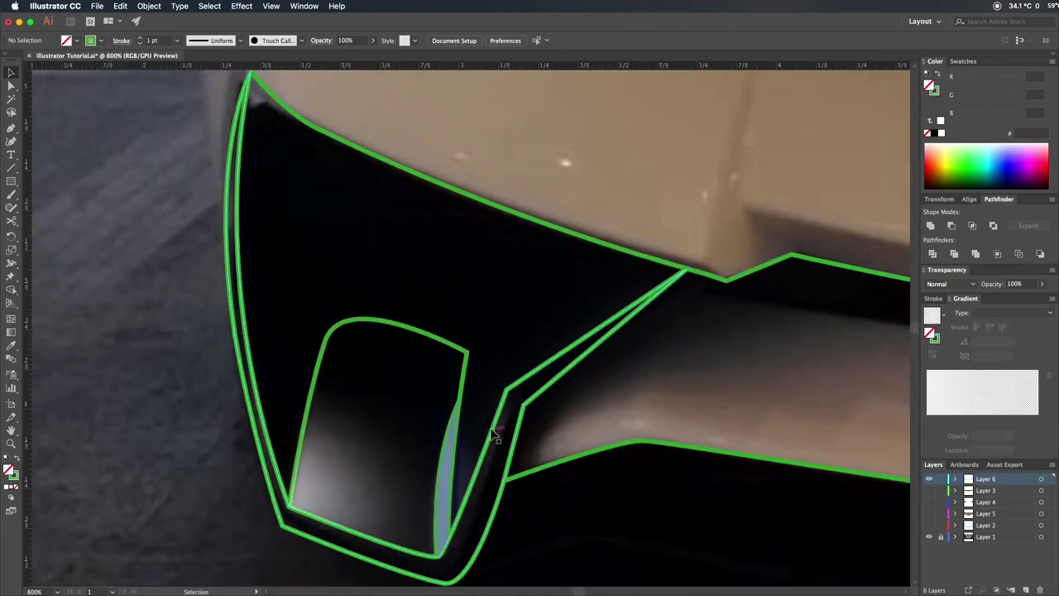
# Swap the outer intake outline's fill and stroke and darken its fill to near black.
pyautogui.hotkey('shift', 'x')
pyautogui.moveTo(960, 119); pyautogui.dragTo(1018, 119)
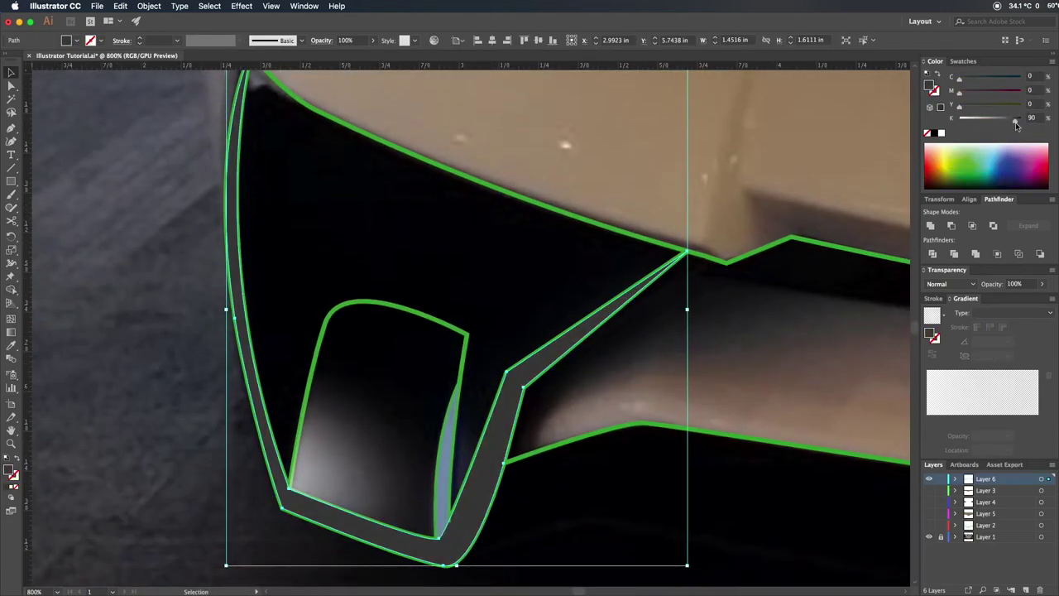
pyautogui.hotkey('ctrl', 'shift', 'a')
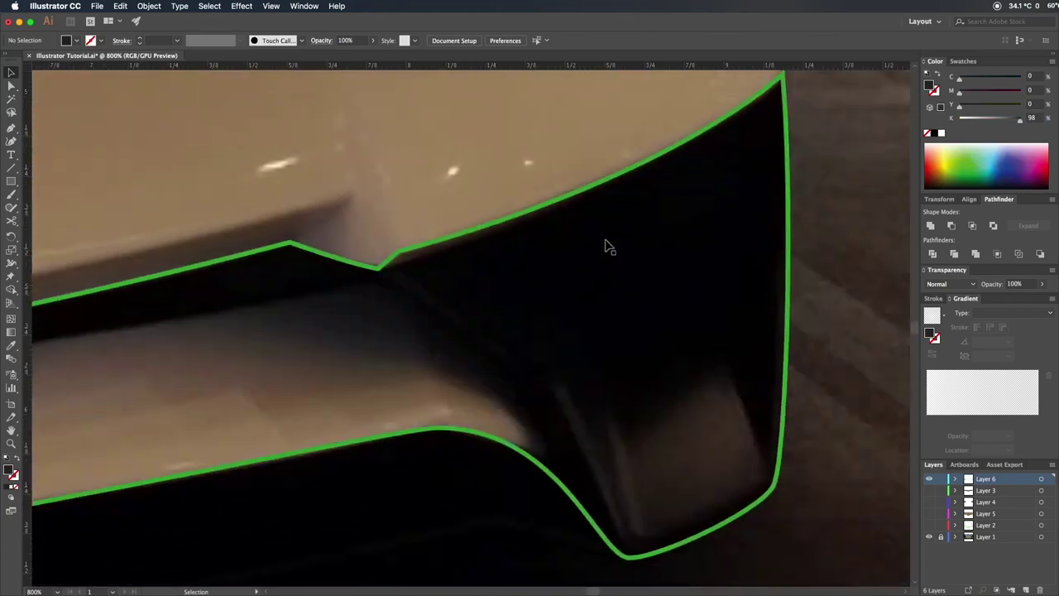
# Pen-trace a closed rim shape along the vent's inner edge and rounded bottom.
pyautogui.click(781, 78)
pyautogui.click(768, 476)
pyautogui.click(666, 546)
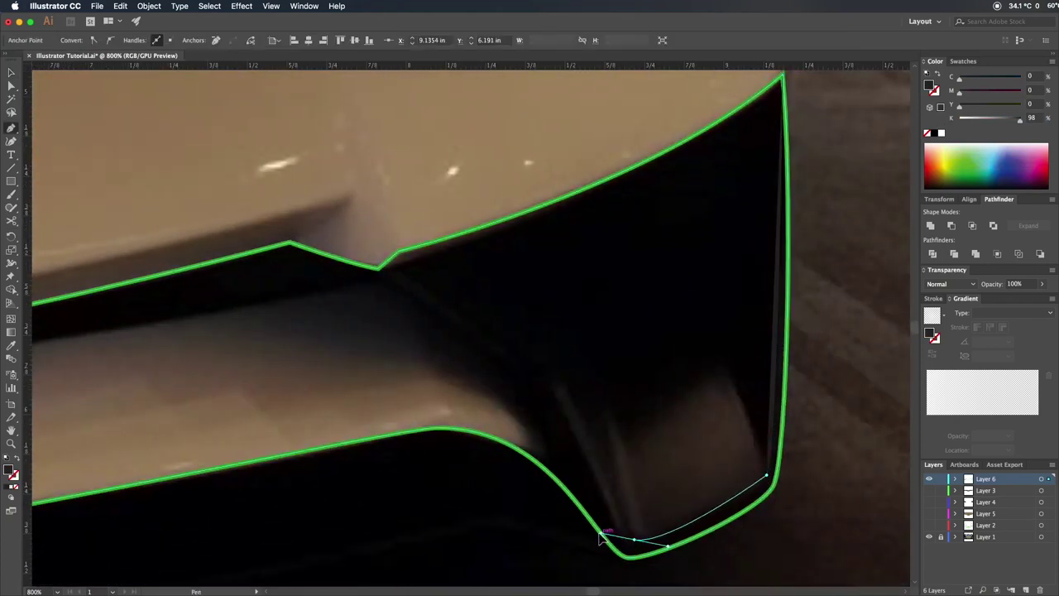
pyautogui.moveTo(633, 539)
pyautogui.mouseDown()
pyautogui.moveTo(658, 465)
pyautogui.moveTo(557, 368)
pyautogui.moveTo(536, 368)
pyautogui.moveTo(570, 488)
pyautogui.mouseUp()
pyautogui.click(376, 251)
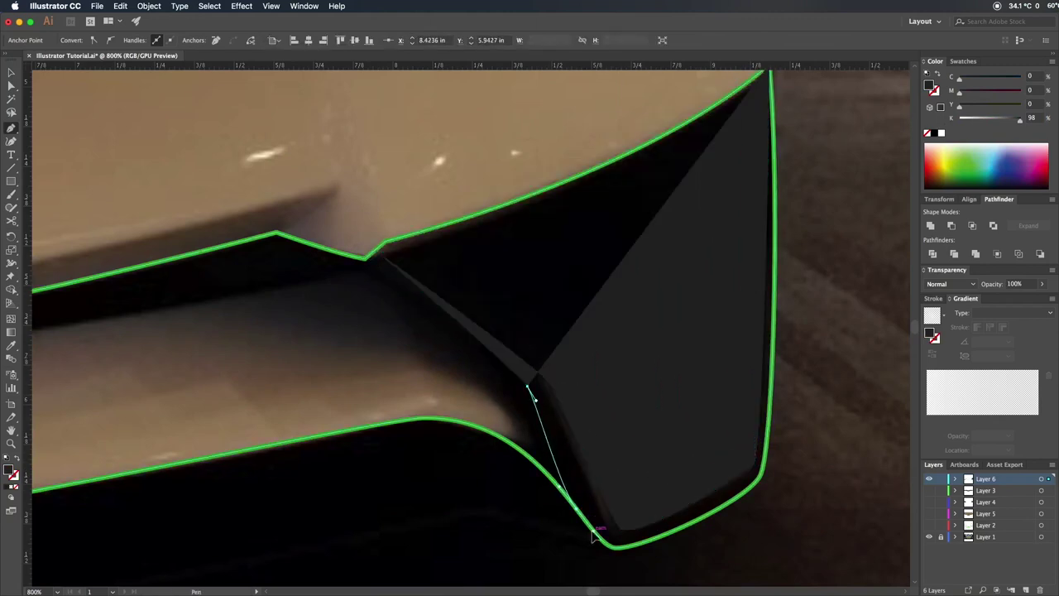
pyautogui.moveTo(593, 536); pyautogui.dragTo(587, 492)
pyautogui.press('v')
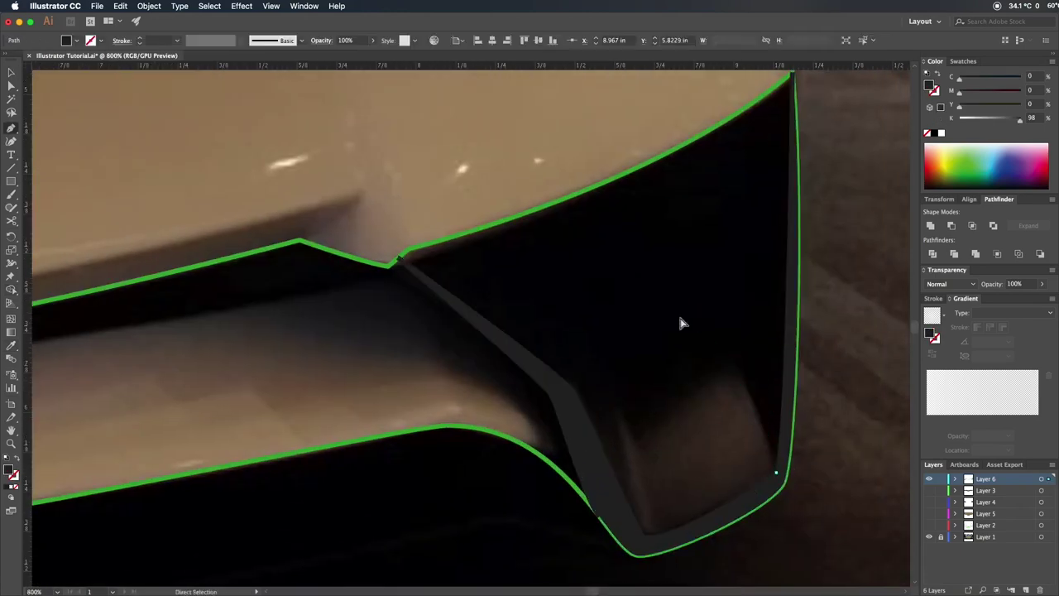
pyautogui.moveTo(641, 246); pyautogui.dragTo(673, 396)
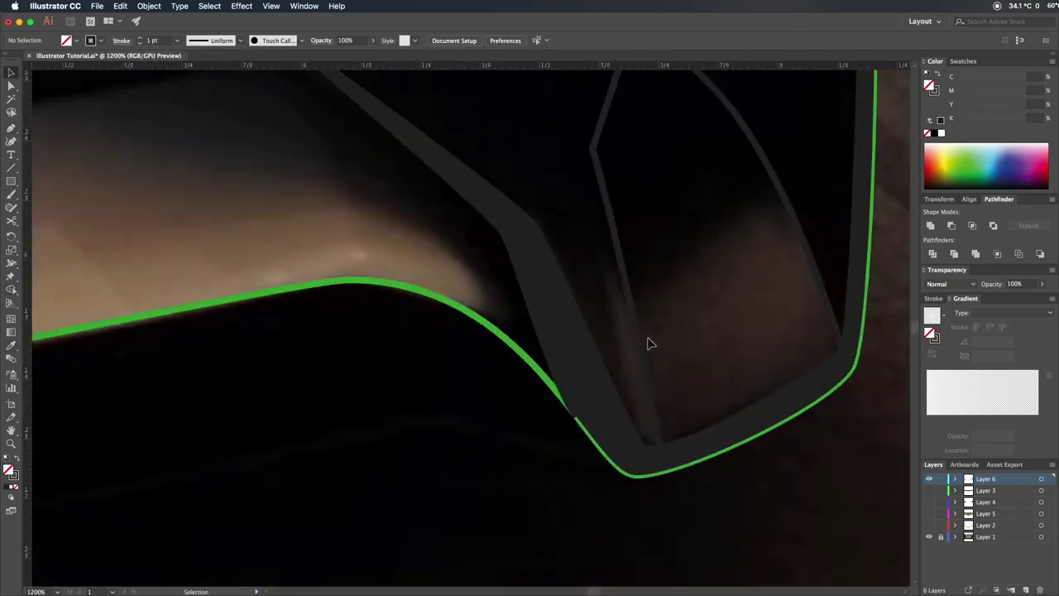
# Move the thin spike shape so its bottom point sits on the vent rim corner.
pyautogui.moveTo(629, 401); pyautogui.dragTo(730, 529)
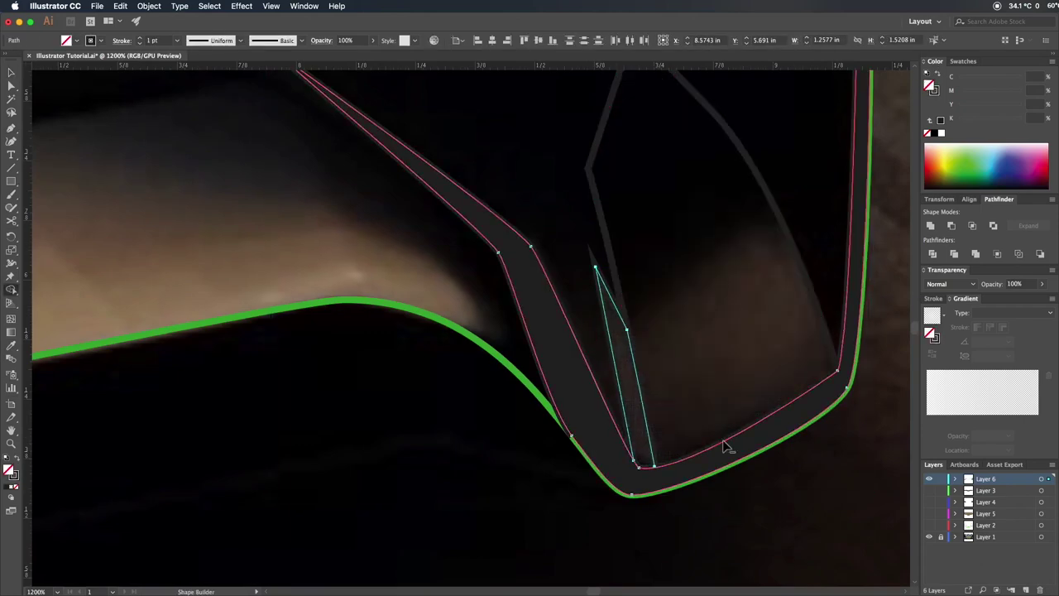
pyautogui.press('super+equal')
pyautogui.click(640, 433)
pyautogui.press('super+j')
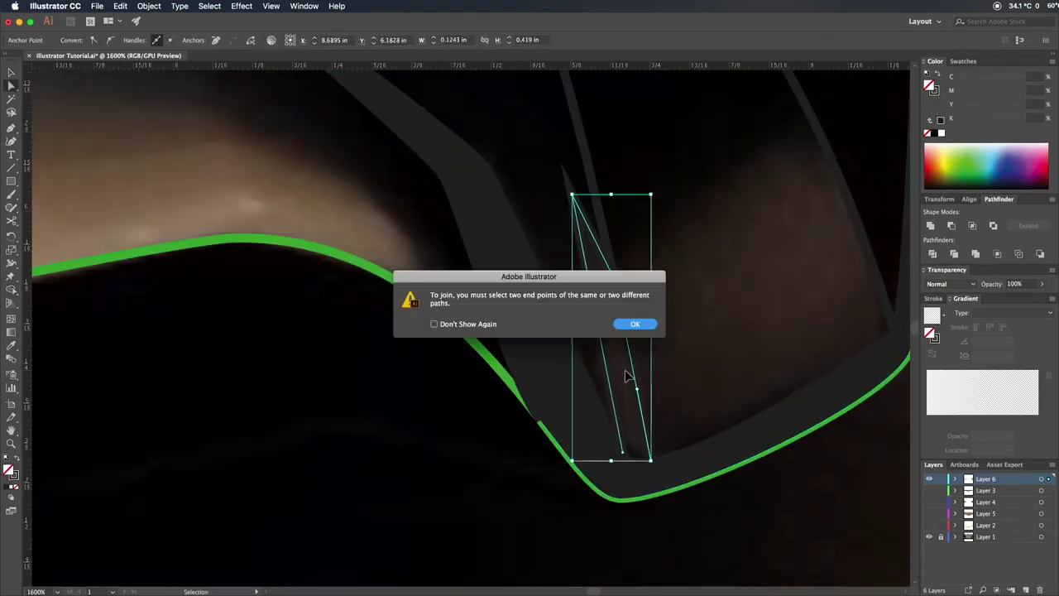
pyautogui.click(634, 323)
pyautogui.moveTo(654, 424)
pyautogui.mouseDown()
pyautogui.moveTo(683, 431)
pyautogui.moveTo(653, 388)
pyautogui.mouseUp()
pyautogui.press('super+equal')
pyautogui.moveTo(650, 471); pyautogui.dragTo(647, 459)
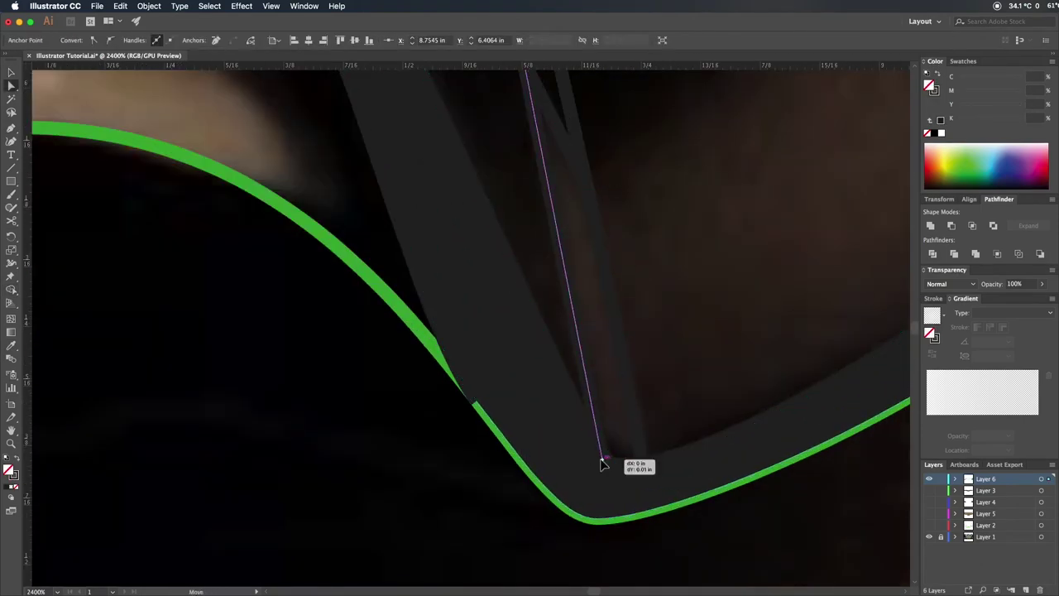
pyautogui.press('super+shift+a')
pyautogui.press('super+minus')
pyautogui.press('super+a')
# Merge the spike into the rim band with Shape Builder, then undo back to the separate spike.
pyautogui.hotkey('shift', 'm')
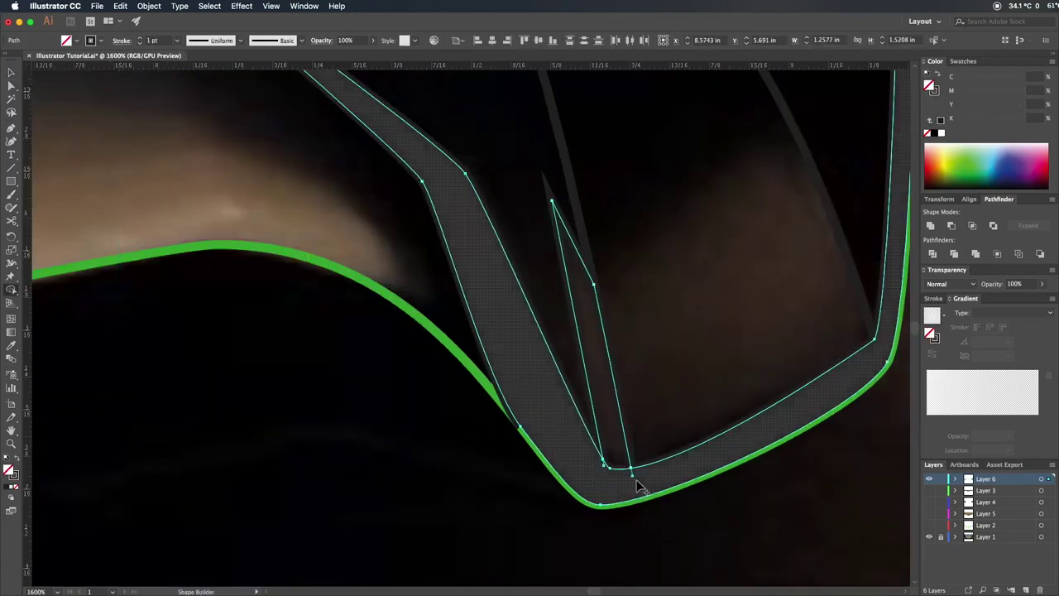
pyautogui.click(621, 472)
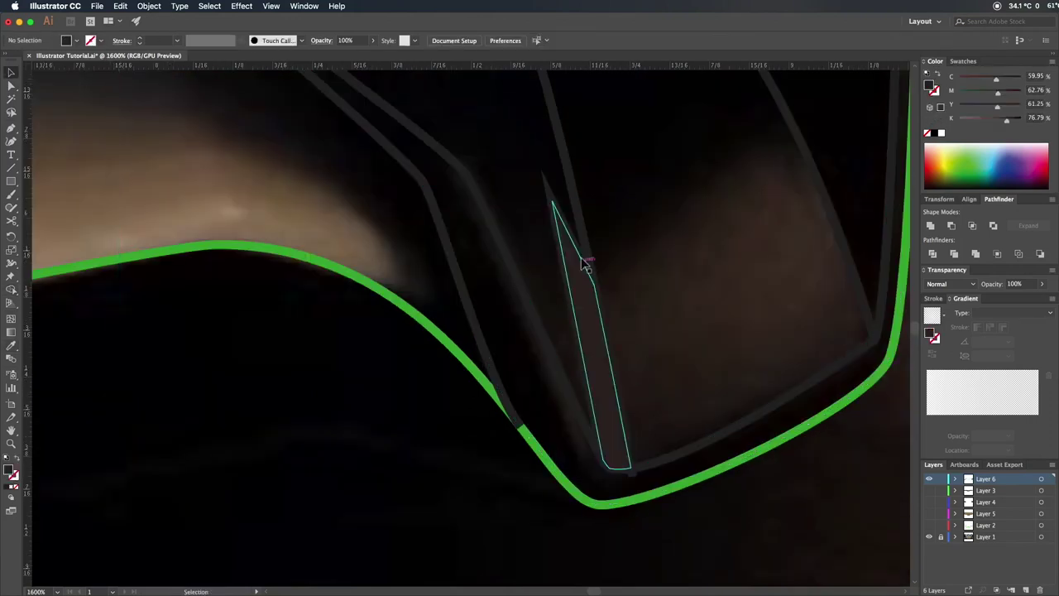
pyautogui.moveTo(584, 263); pyautogui.dragTo(633, 475)
pyautogui.press('super+a')
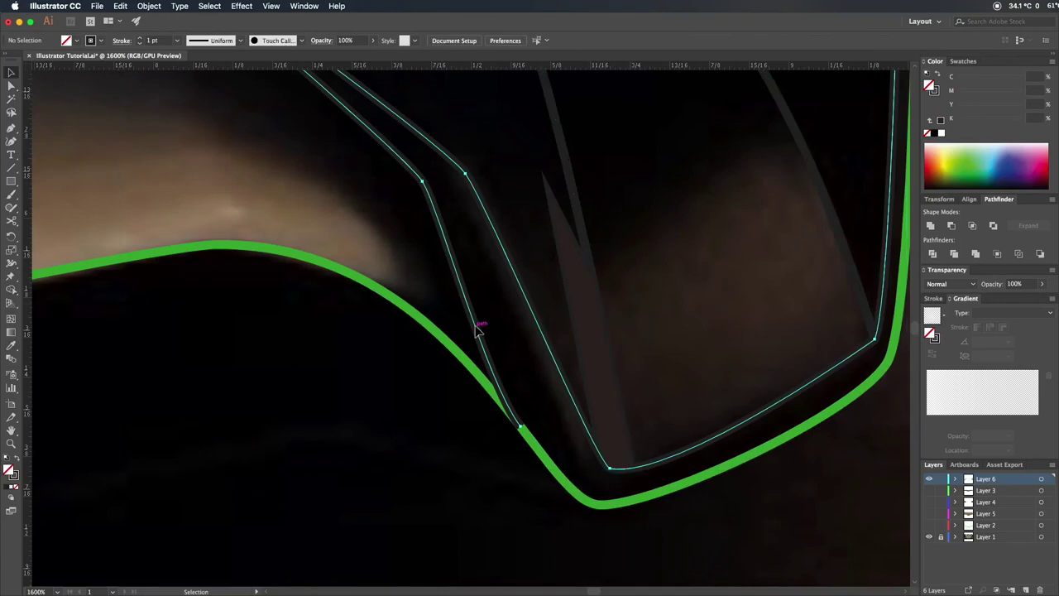
pyautogui.press('super+z')
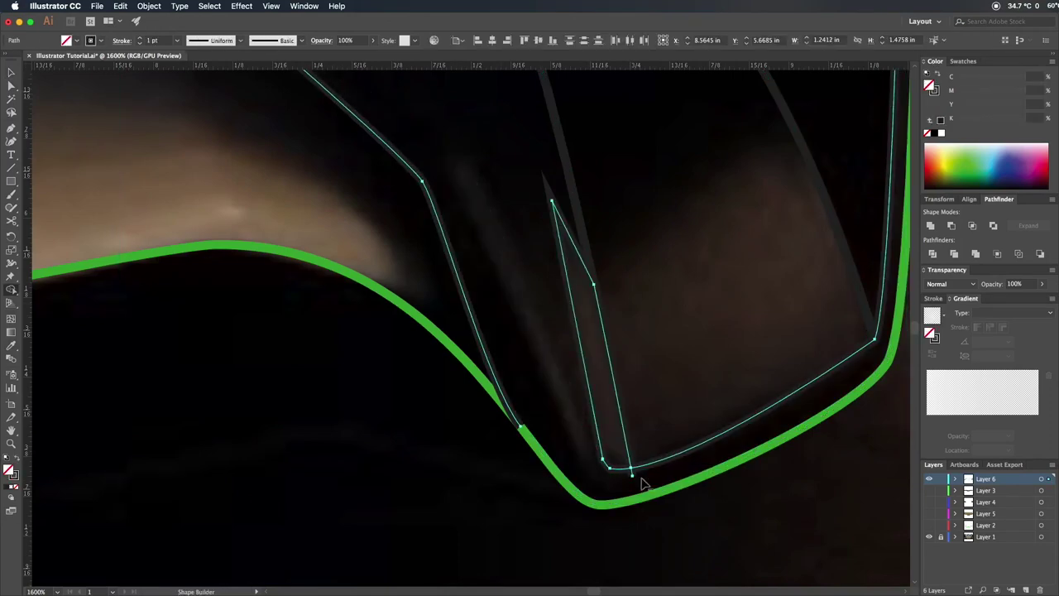
pyautogui.press('super+minus')
pyautogui.click(613, 363)
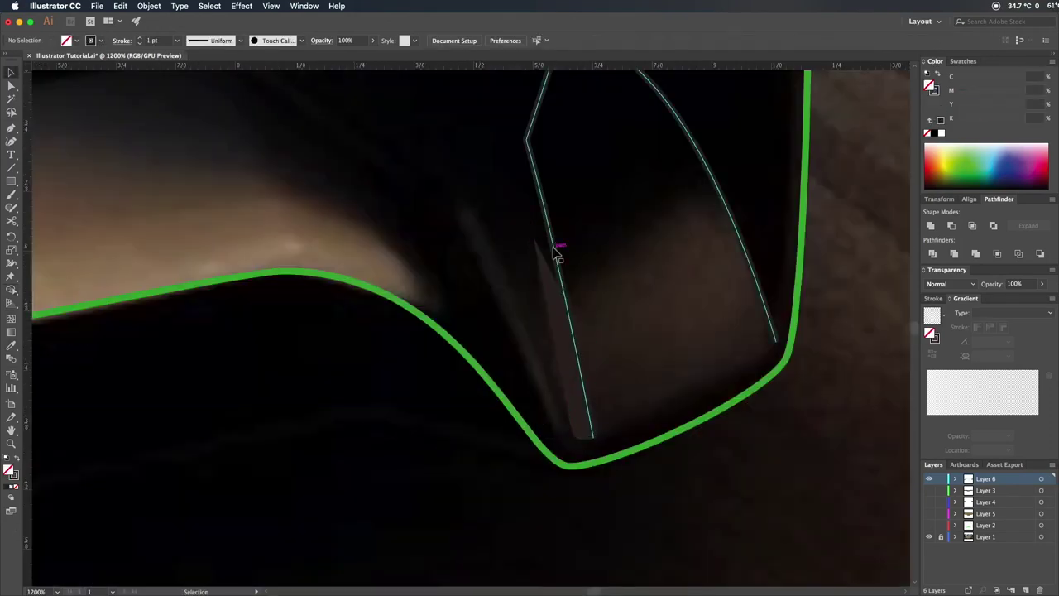
pyautogui.press('super+shift+z')
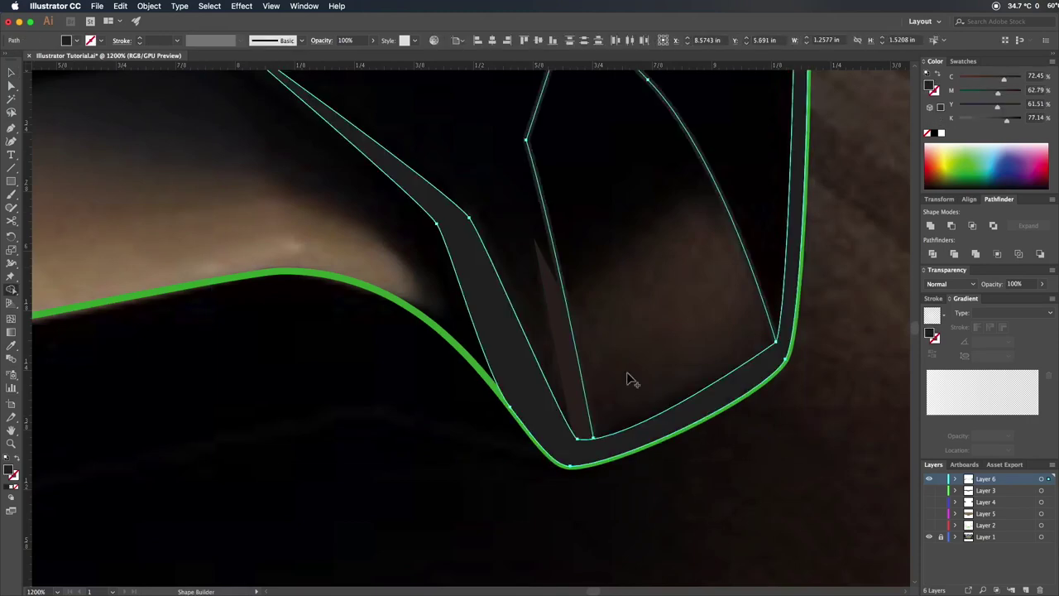
pyautogui.press('super+z')
pyautogui.press('super+shift+z')
pyautogui.press('super+z')
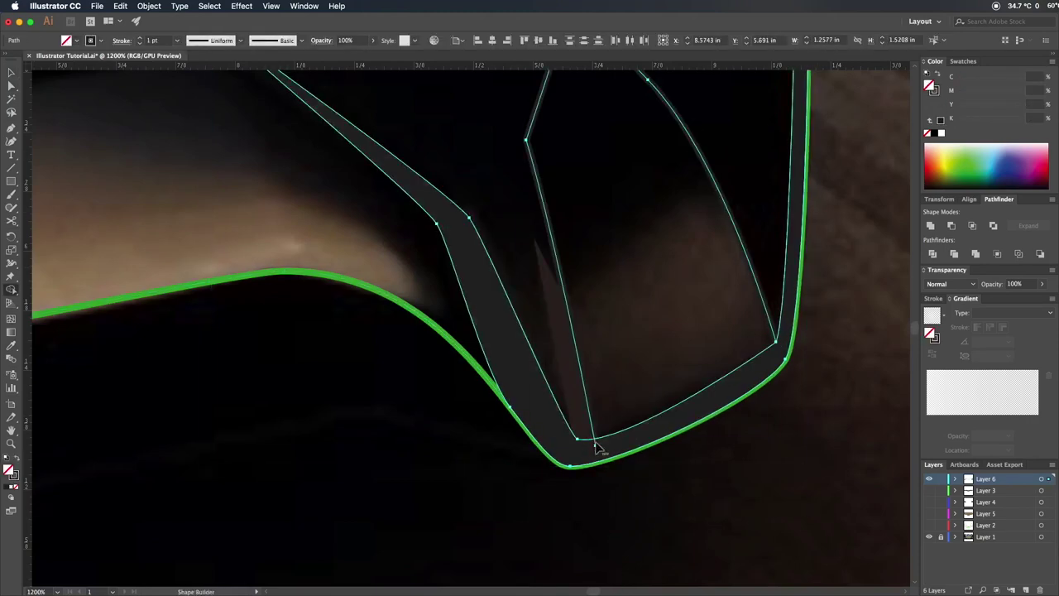
# Move and enlarge the panel's radial glow toward its lower right.
pyautogui.press('g')
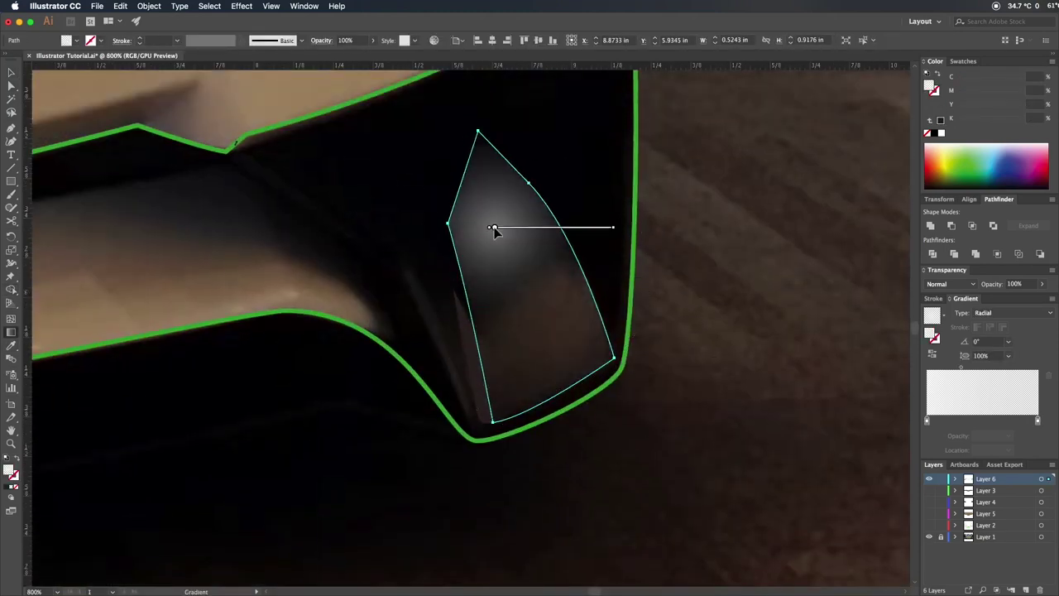
pyautogui.moveTo(497, 229); pyautogui.dragTo(599, 355)
pyautogui.press('v')
pyautogui.press('super+shift+a')
pyautogui.press('super+minus')
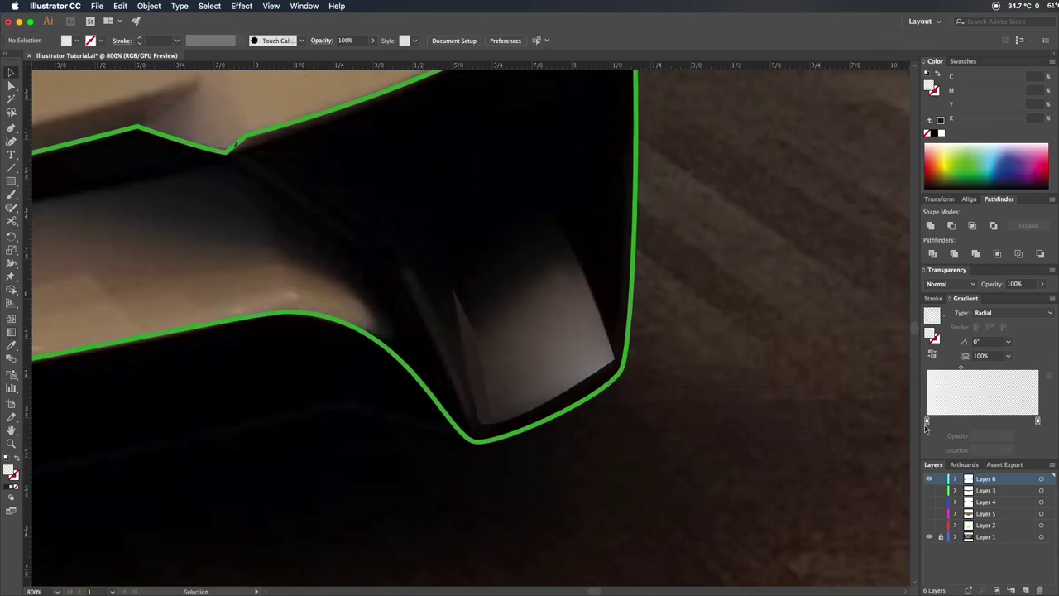
pyautogui.press('super+minus')
pyautogui.press('super+minus')
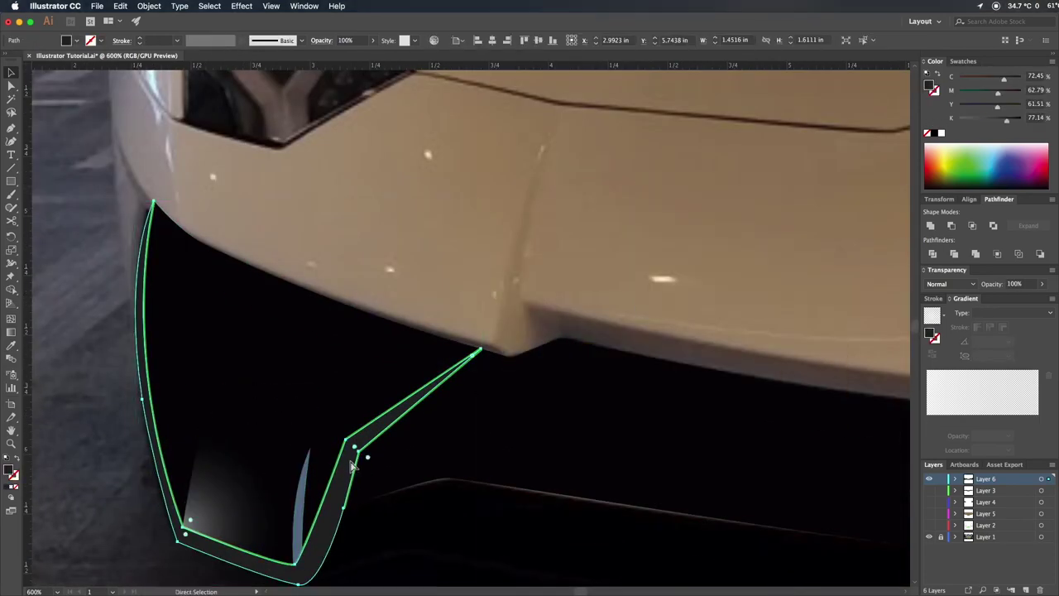
# Switch the colour sliders to RGB and toggle the photo layer to compare with the original.
pyautogui.press('v')
pyautogui.press('super+shift+a')
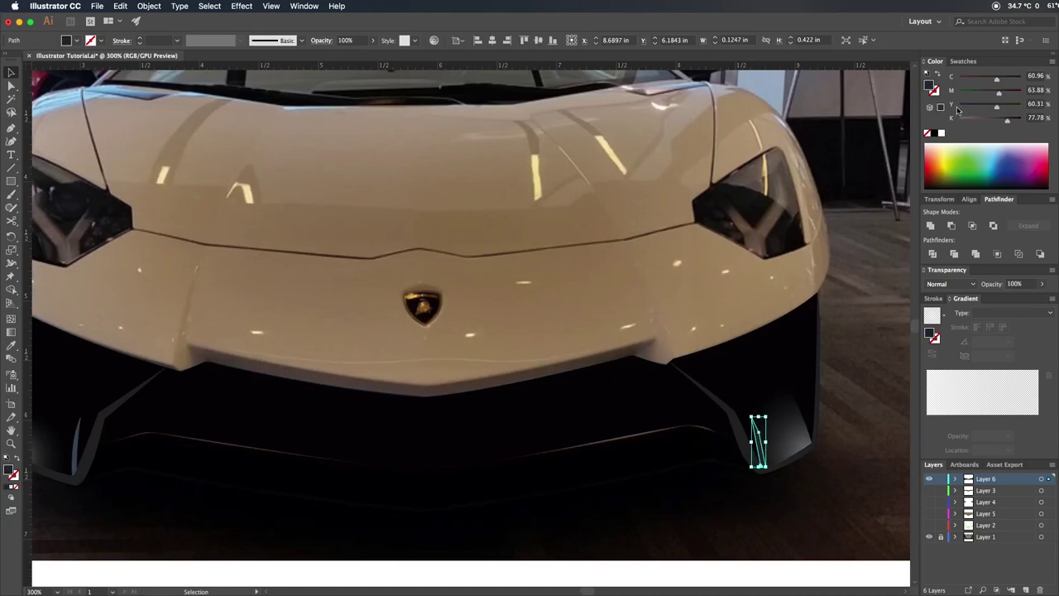
pyautogui.keyDown('shift'); pyautogui.click(957, 111); pyautogui.keyUp('shift')
pyautogui.keyDown('shift'); pyautogui.click(975, 105); pyautogui.keyUp('shift')
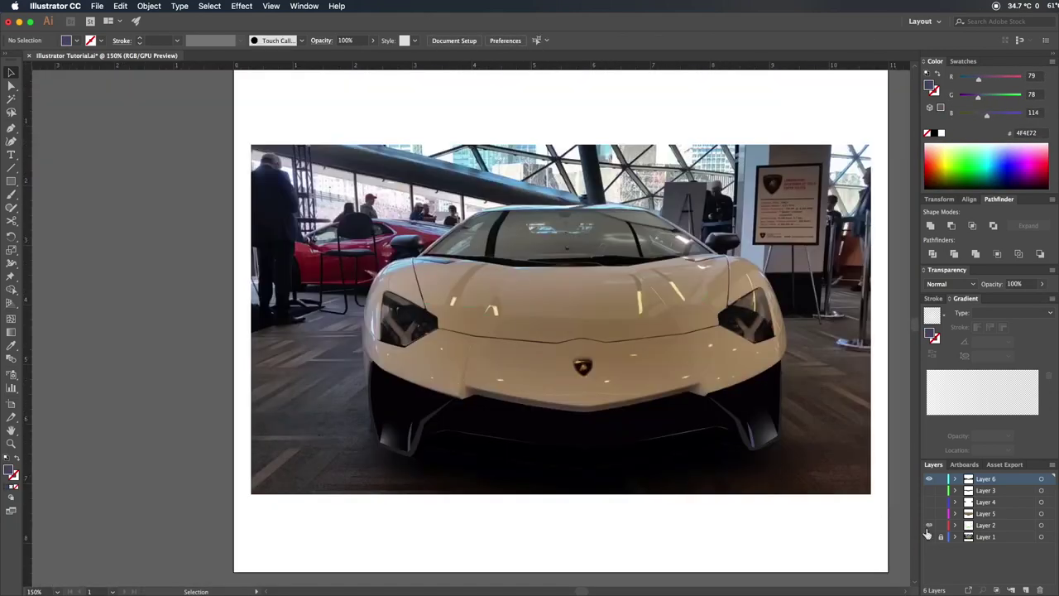
pyautogui.click(929, 536)
pyautogui.keyDown('alt'); pyautogui.click(929, 536); pyautogui.keyUp('alt')
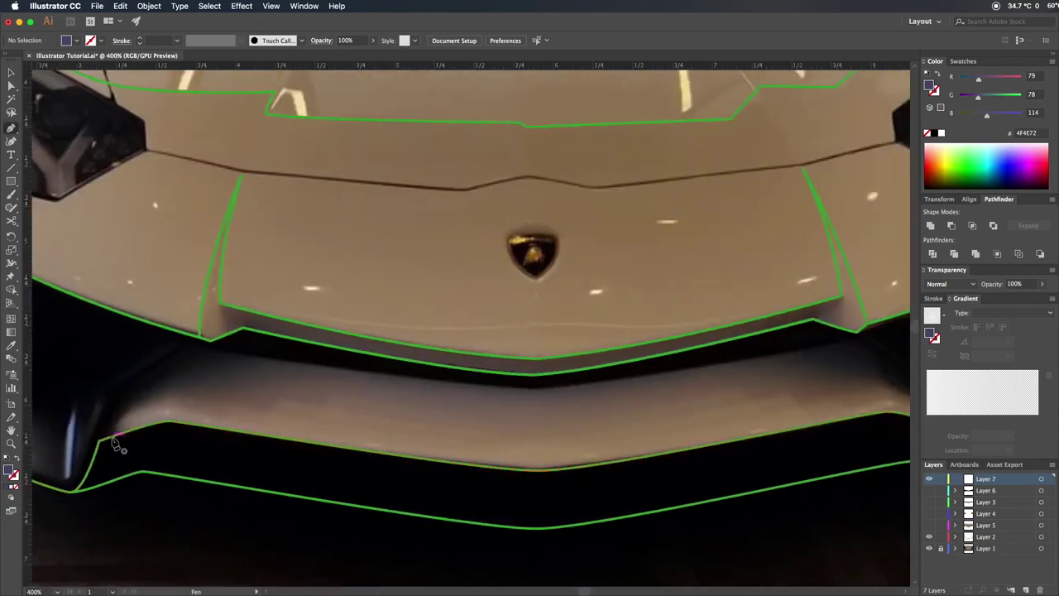
# Pen-trace the curved bumper band below the badge and fill it with a radial gradient.
pyautogui.moveTo(533, 391); pyautogui.dragTo(659, 391)
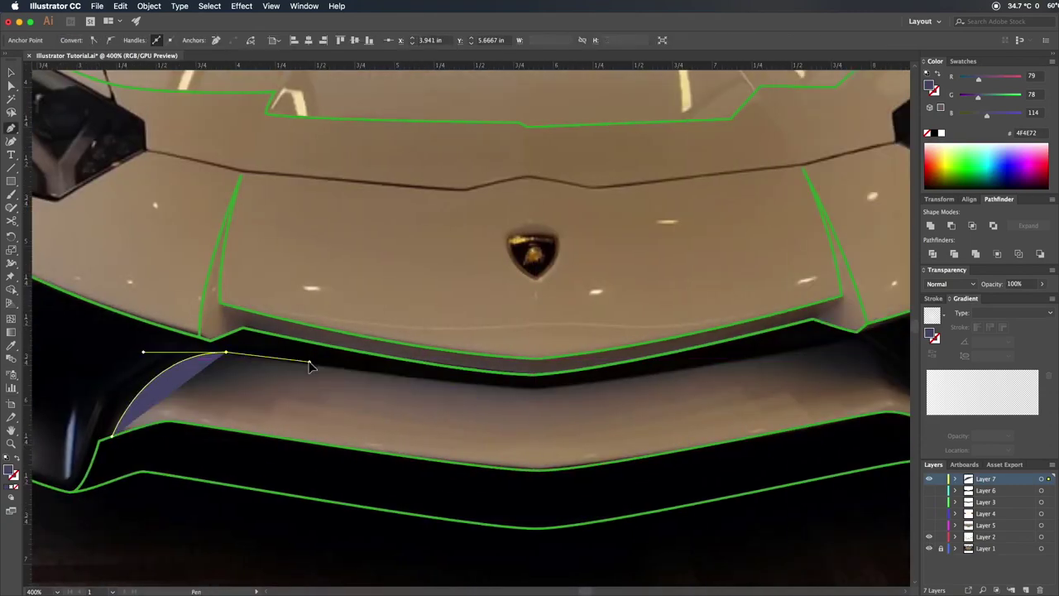
pyautogui.moveTo(535, 392); pyautogui.dragTo(638, 389)
pyautogui.hscroll(4, 667, 347)
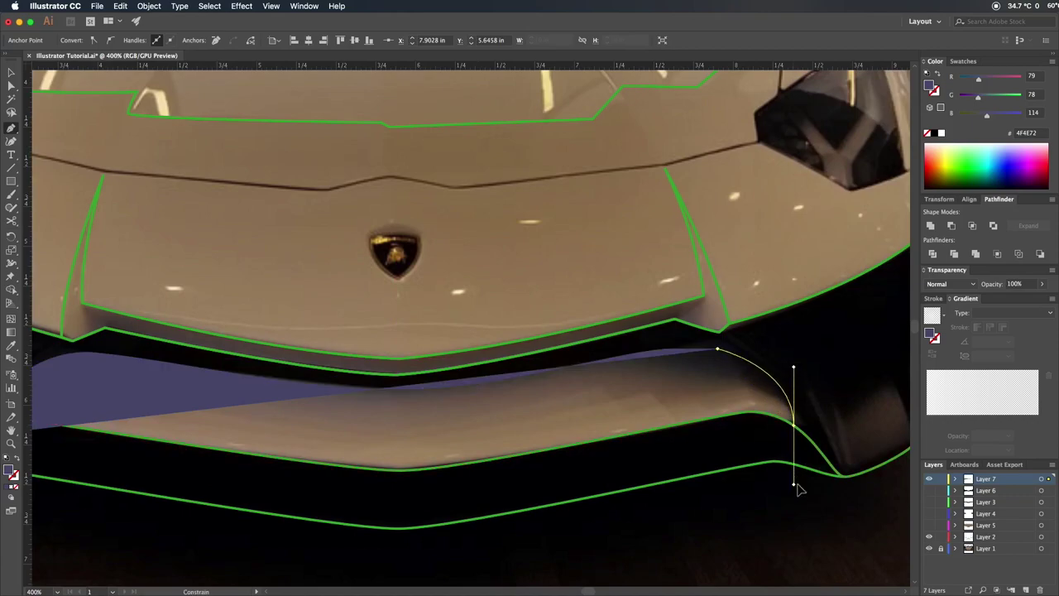
pyautogui.press('v')
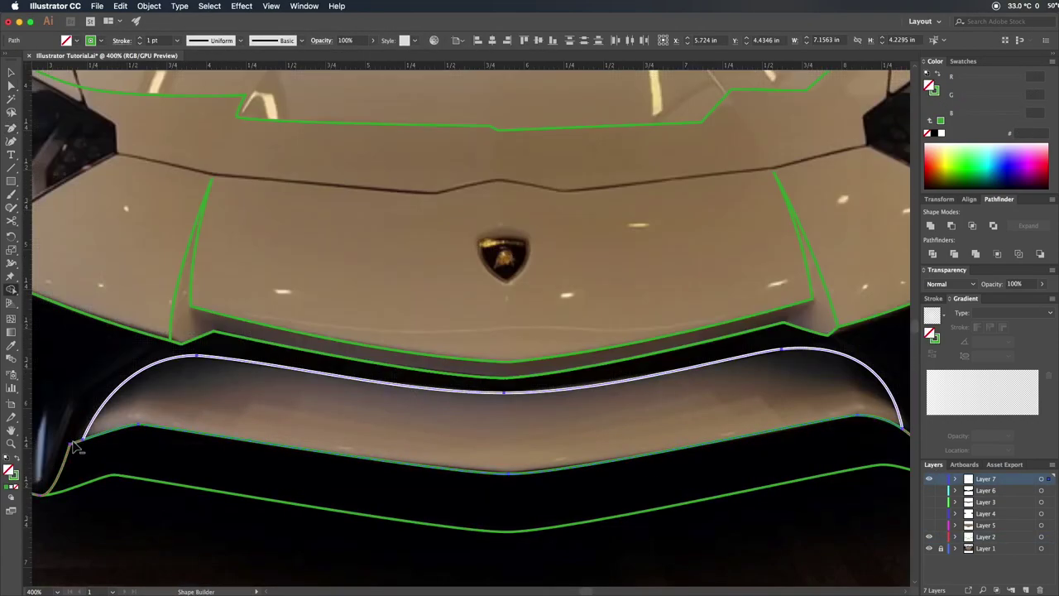
pyautogui.press('v')
pyautogui.click(555, 438)
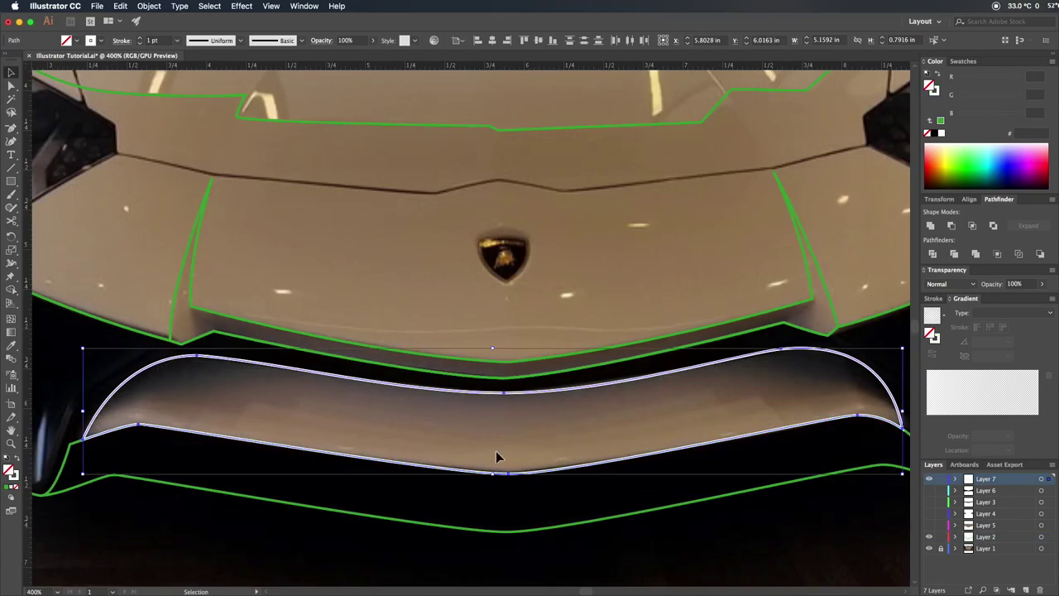
pyautogui.click(523, 452)
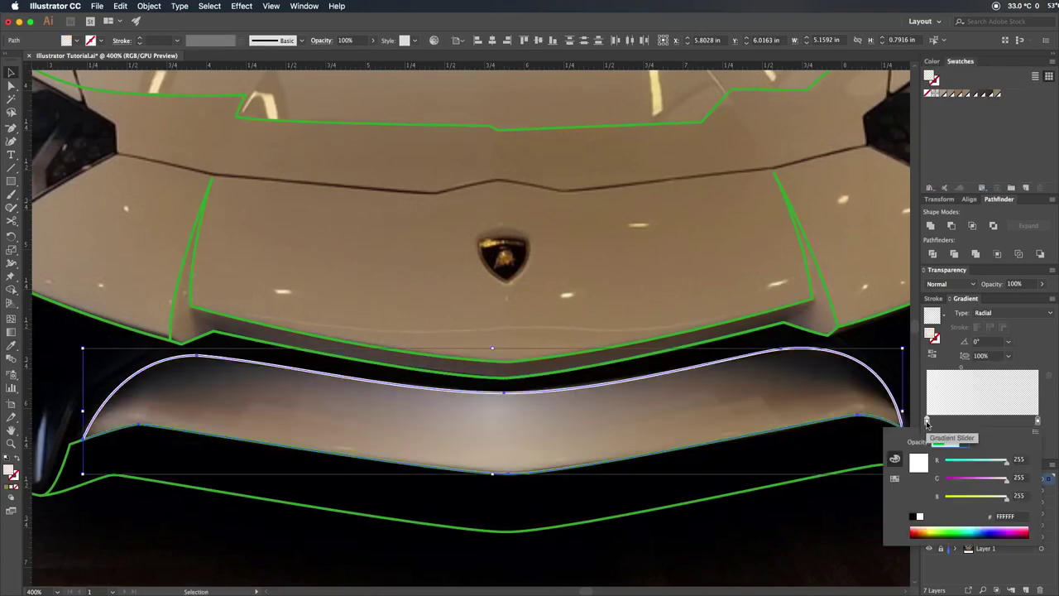
# Reposition the bumper's radial gradient, undoing a vertical version and shifting the highlight left.
pyautogui.click(963, 441)
pyautogui.click(978, 575)
pyautogui.press('g')
pyautogui.moveTo(492, 452); pyautogui.dragTo(493, 376)
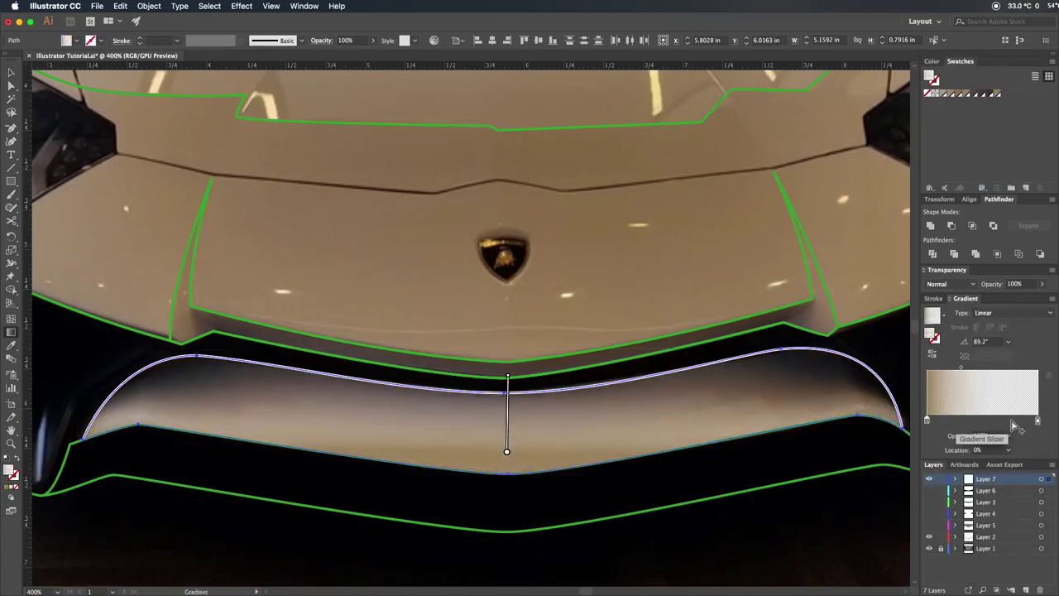
pyautogui.hotkey('ctrl', 'z')
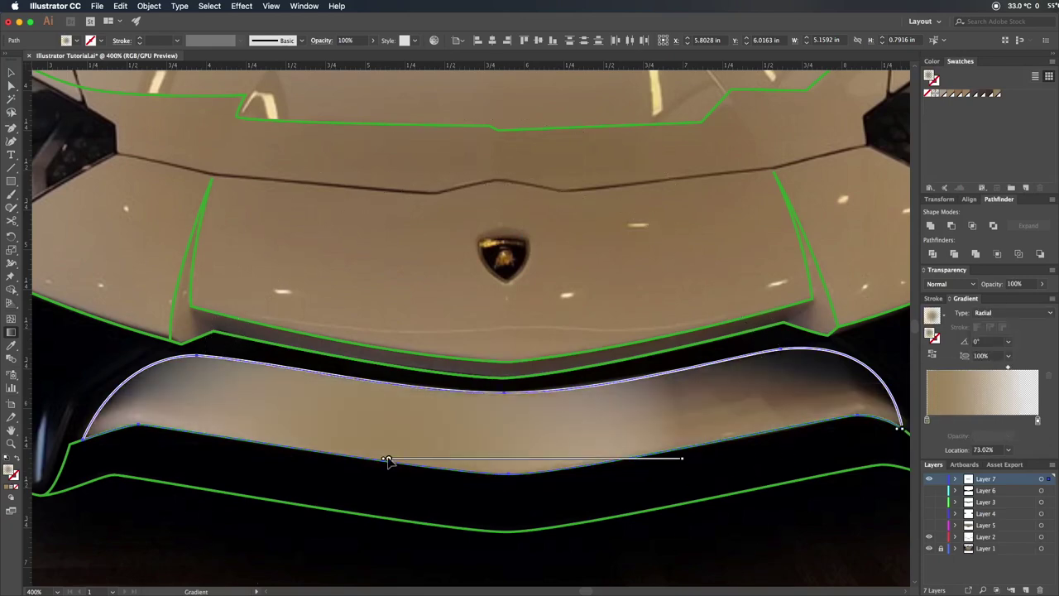
pyautogui.moveTo(497, 482); pyautogui.dragTo(373, 485)
pyautogui.scroll(-3, 385, 428)
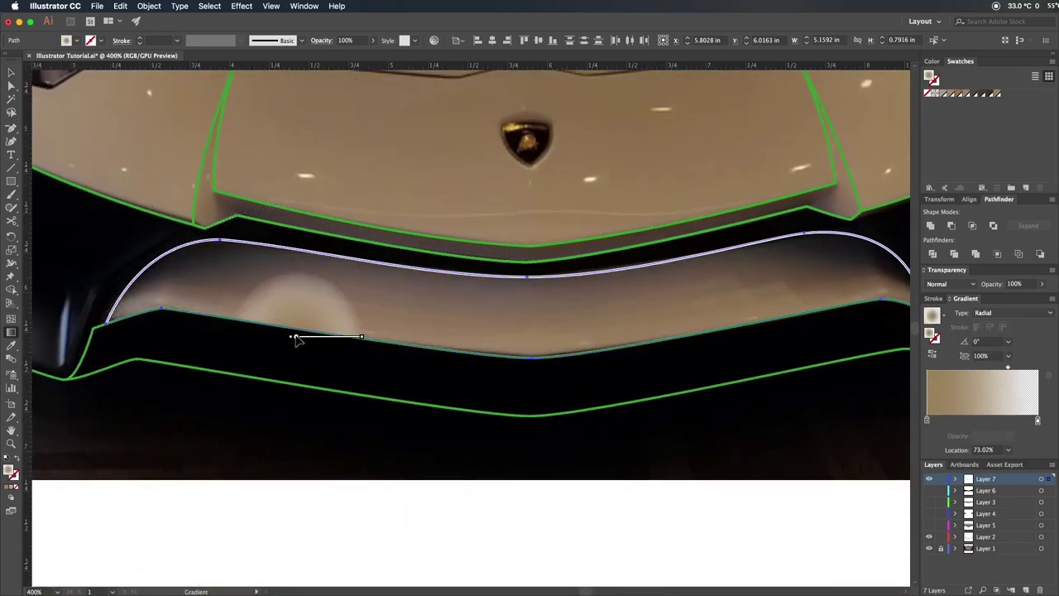
pyautogui.moveTo(295, 339); pyautogui.dragTo(298, 429)
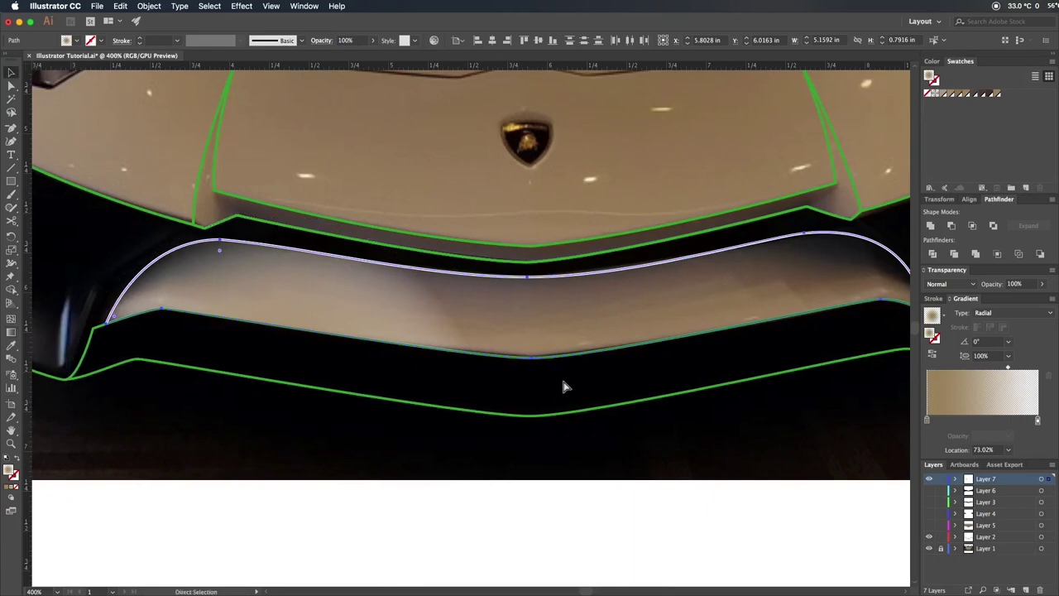
# Stretch the grille bar's radial gradient wider and lower, with the outer stop at 0% opacity.
pyautogui.press('g')
pyautogui.moveTo(389, 421); pyautogui.dragTo(713, 430)
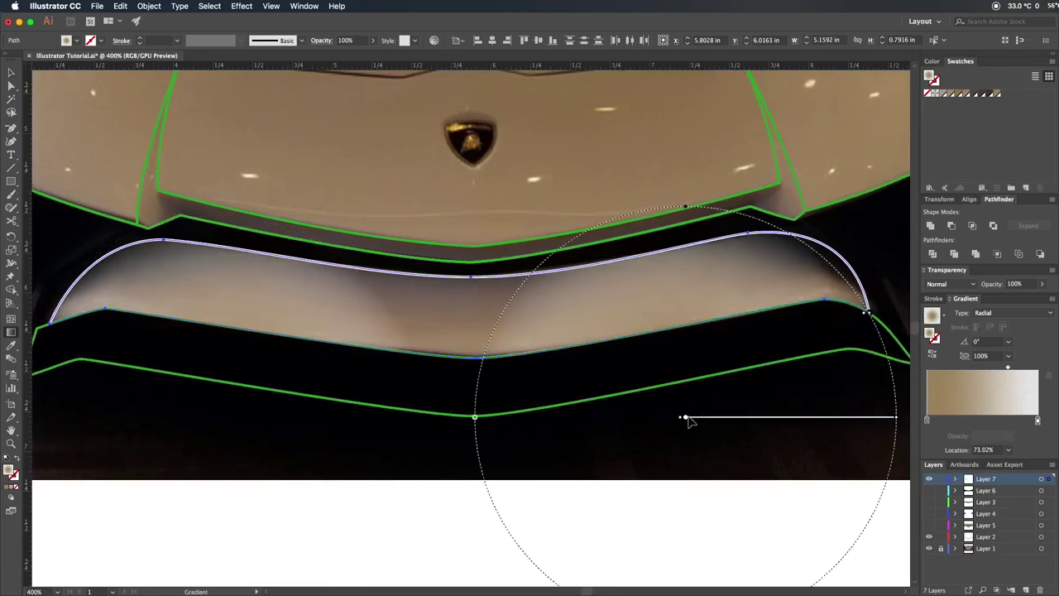
pyautogui.click(530, 356)
pyautogui.press('g')
pyautogui.click(457, 323)
pyautogui.moveTo(672, 327); pyautogui.dragTo(745, 327)
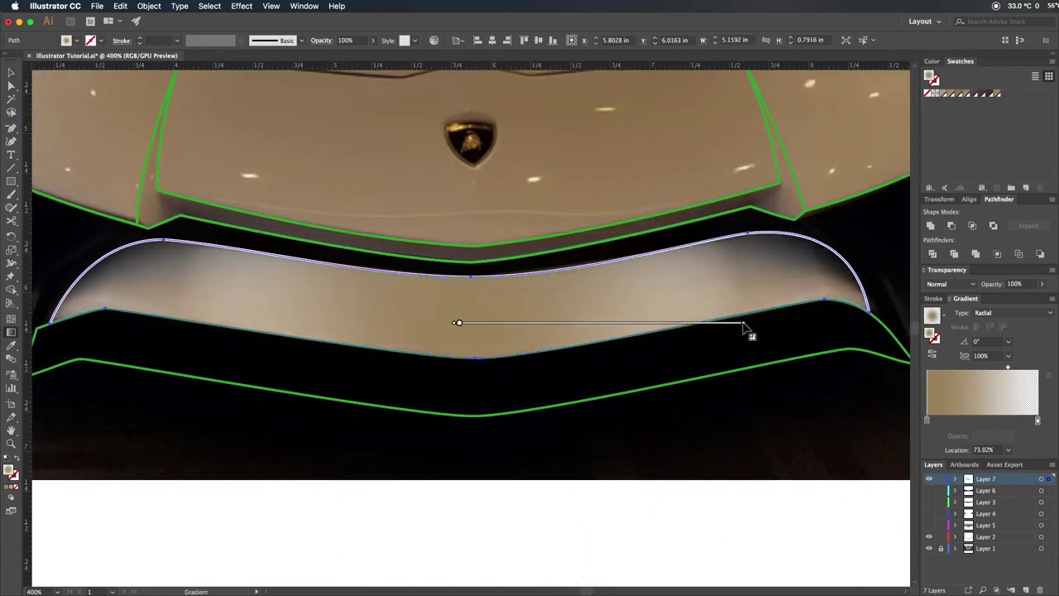
pyautogui.moveTo(458, 323); pyautogui.dragTo(470, 433)
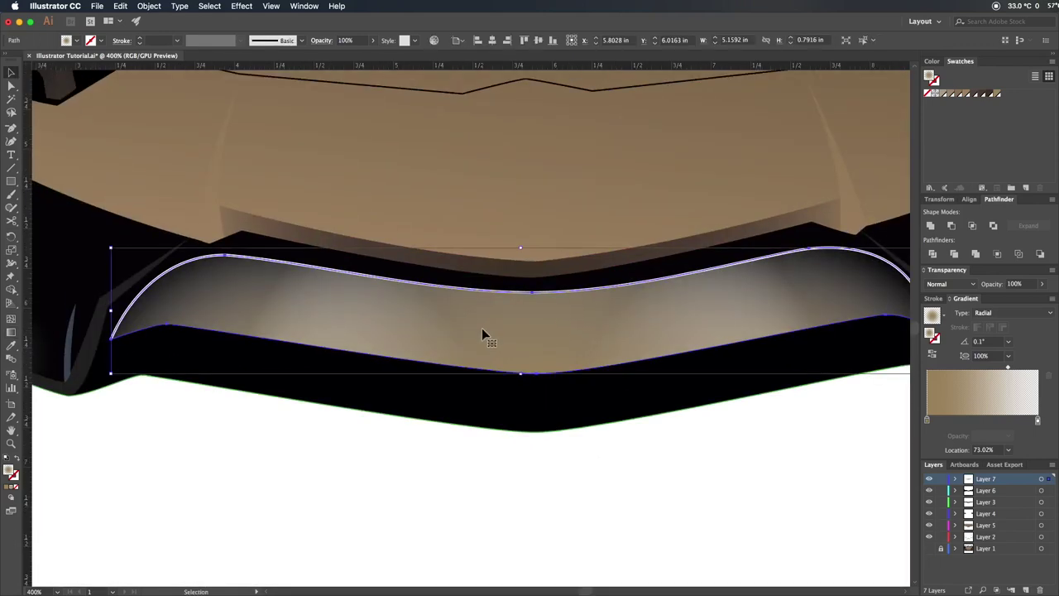
pyautogui.click(1038, 420)
pyautogui.click(1008, 436)
pyautogui.moveTo(952, 439); pyautogui.dragTo(911, 440)
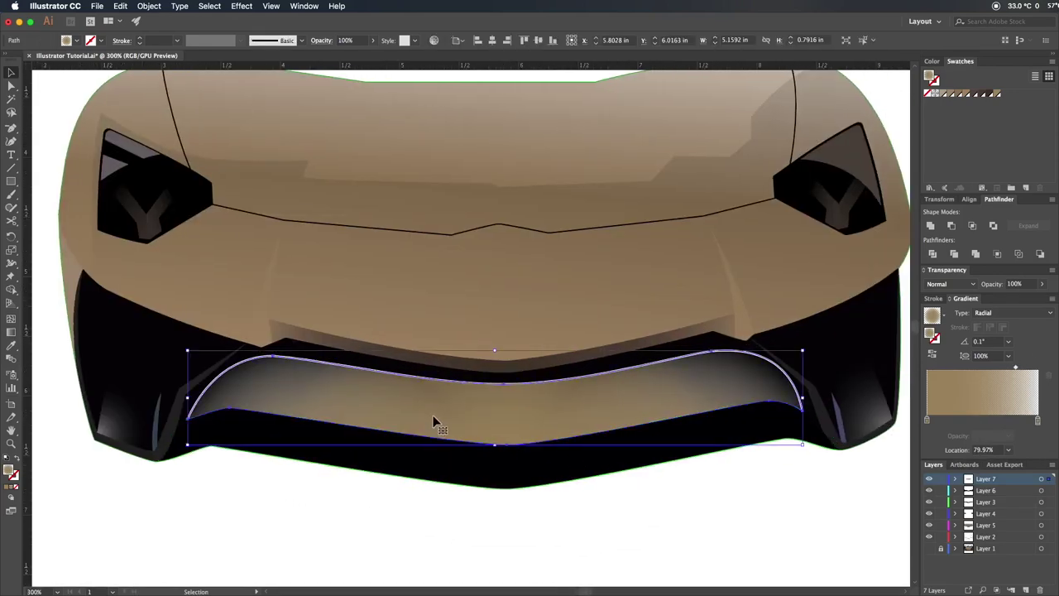
# Toggle the artwork layers to compare with the photo, then redraw the grille bar's gradient.
pyautogui.moveTo(684, 497); pyautogui.dragTo(688, 491)
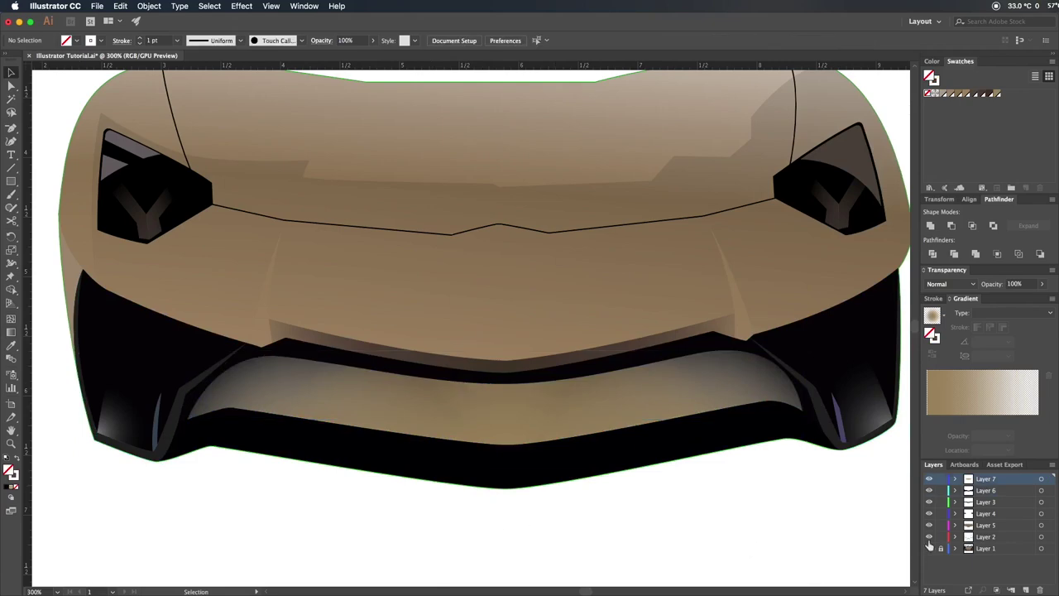
pyautogui.moveTo(929, 537); pyautogui.dragTo(930, 486)
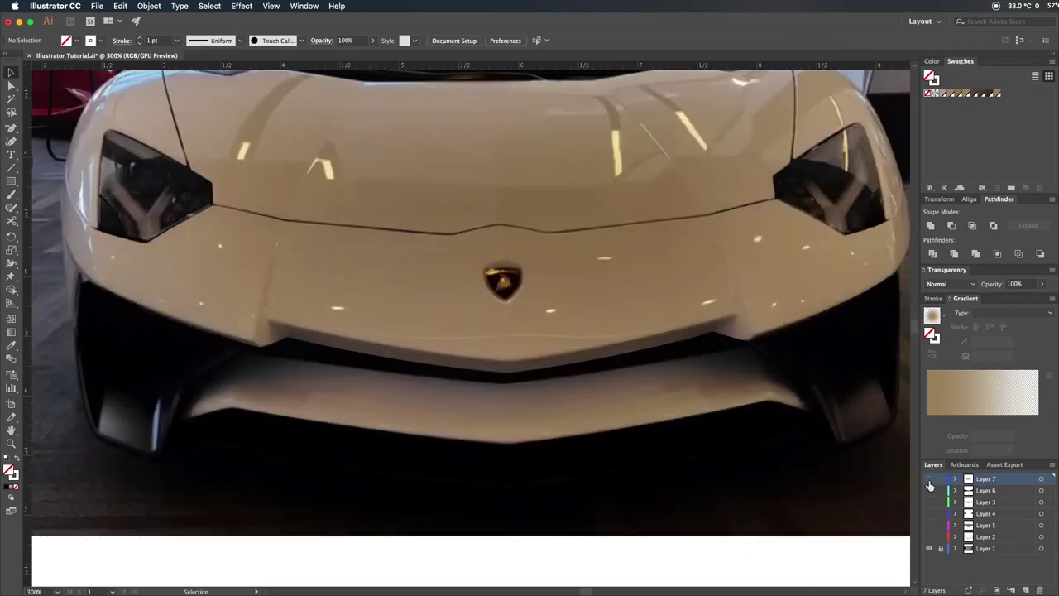
pyautogui.moveTo(929, 479); pyautogui.dragTo(929, 513)
pyautogui.click(518, 405)
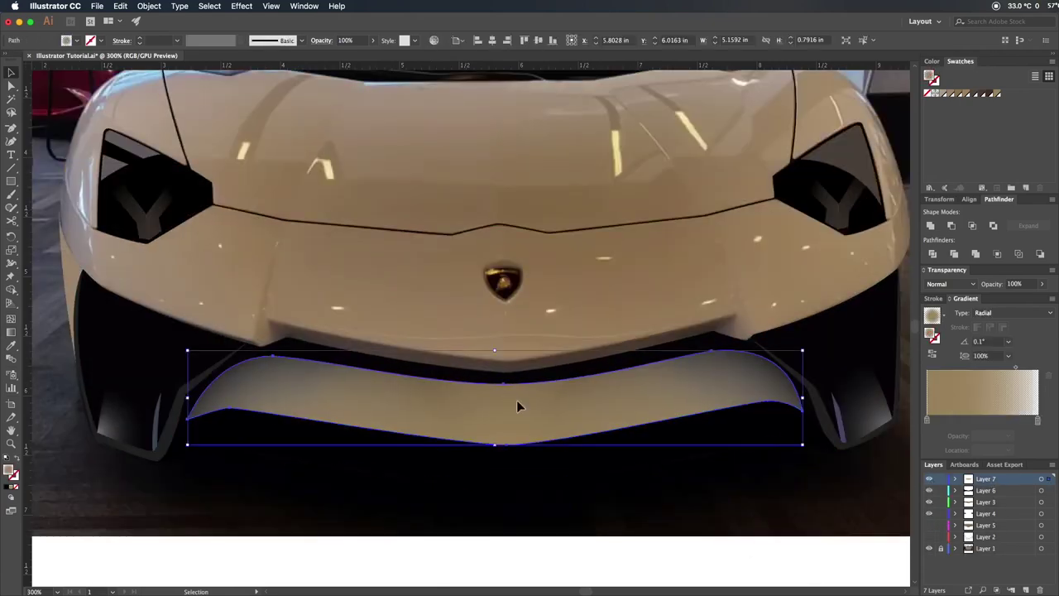
pyautogui.moveTo(693, 488)
pyautogui.mouseDown()
pyautogui.moveTo(697, 506)
pyautogui.moveTo(710, 482)
pyautogui.mouseUp()
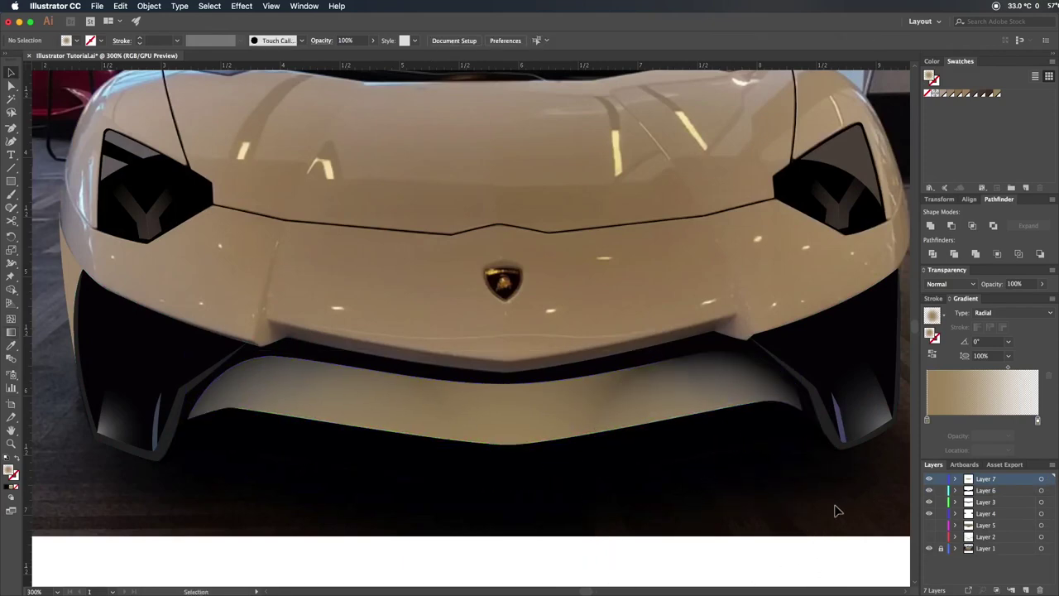
# Set a grille bar gradient stop to 30% opacity and redraw a shorter gradient from its left end.
pyautogui.hotkey('ctrl', 'z')
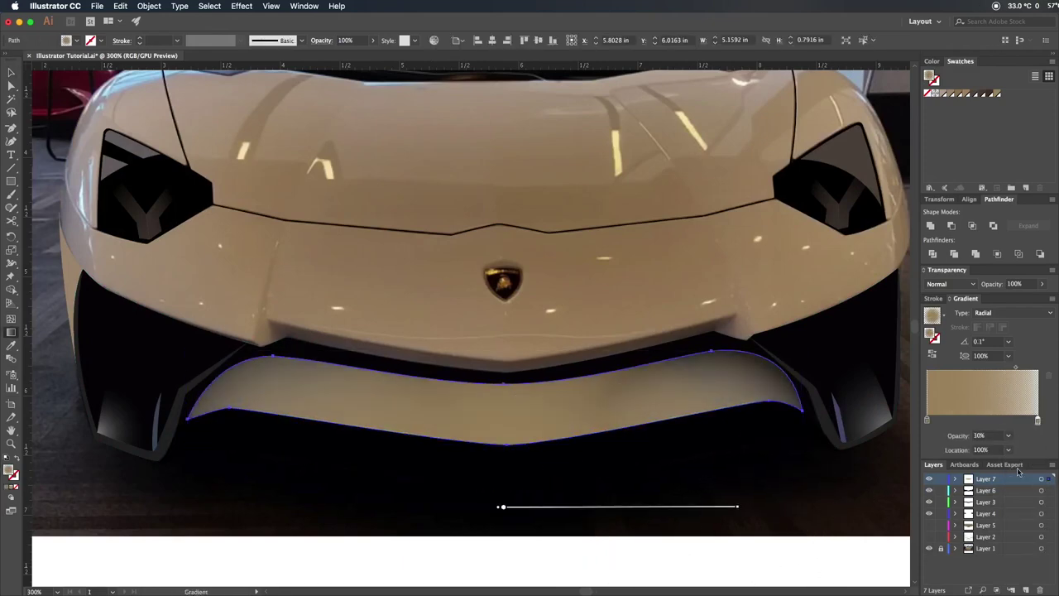
pyautogui.click(1019, 448)
pyautogui.click(751, 537)
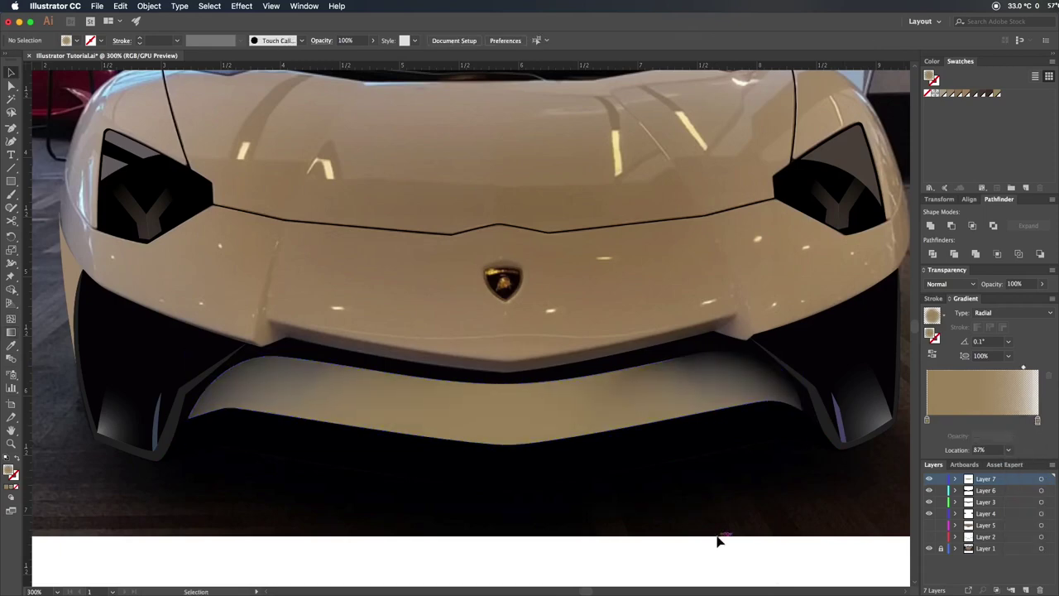
pyautogui.press('g')
pyautogui.click(351, 409)
pyautogui.moveTo(287, 473); pyautogui.dragTo(406, 474)
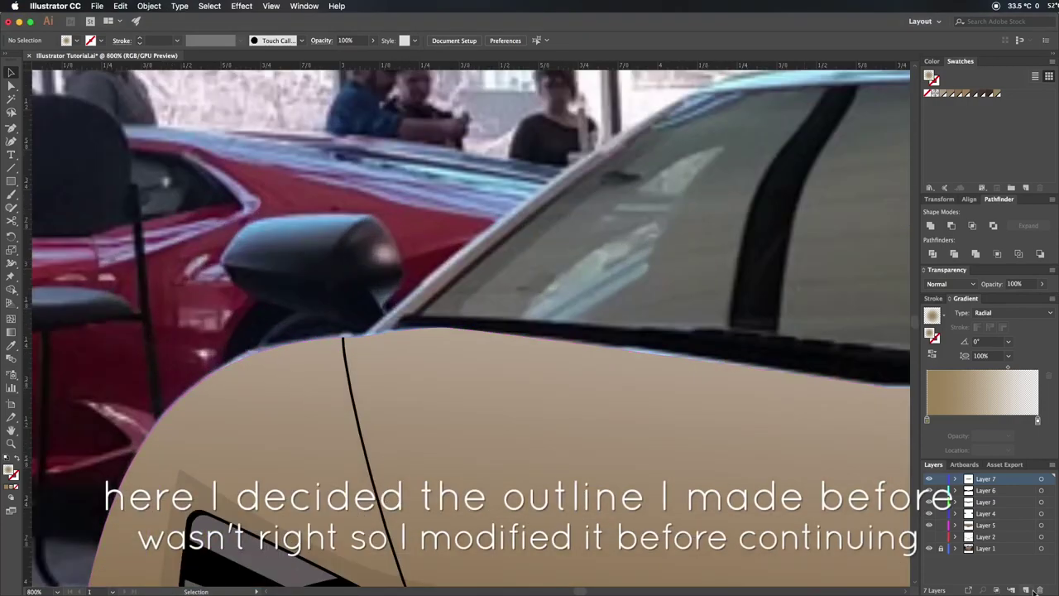
# Draw a curved dividing line across the mirror and a small white radial-gradient glow near its tip.
pyautogui.click(365, 330)
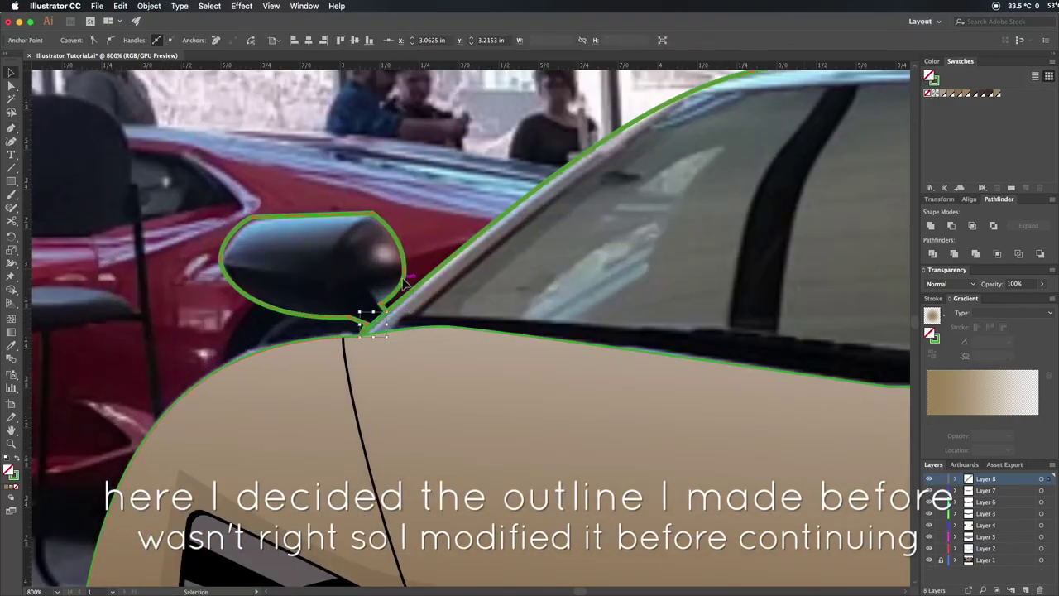
pyautogui.press('v')
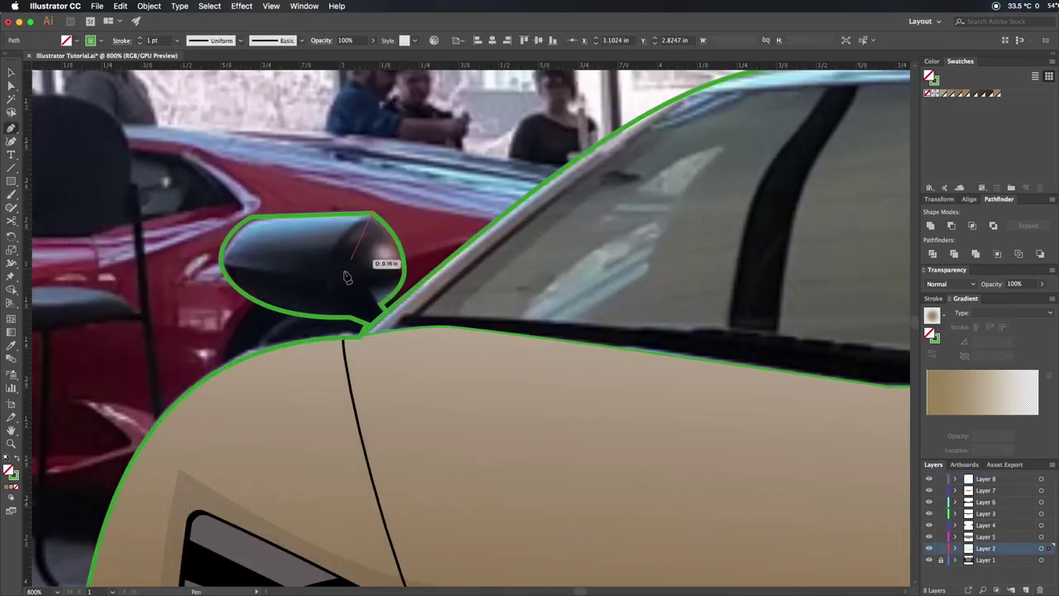
pyautogui.moveTo(329, 273); pyautogui.dragTo(330, 325)
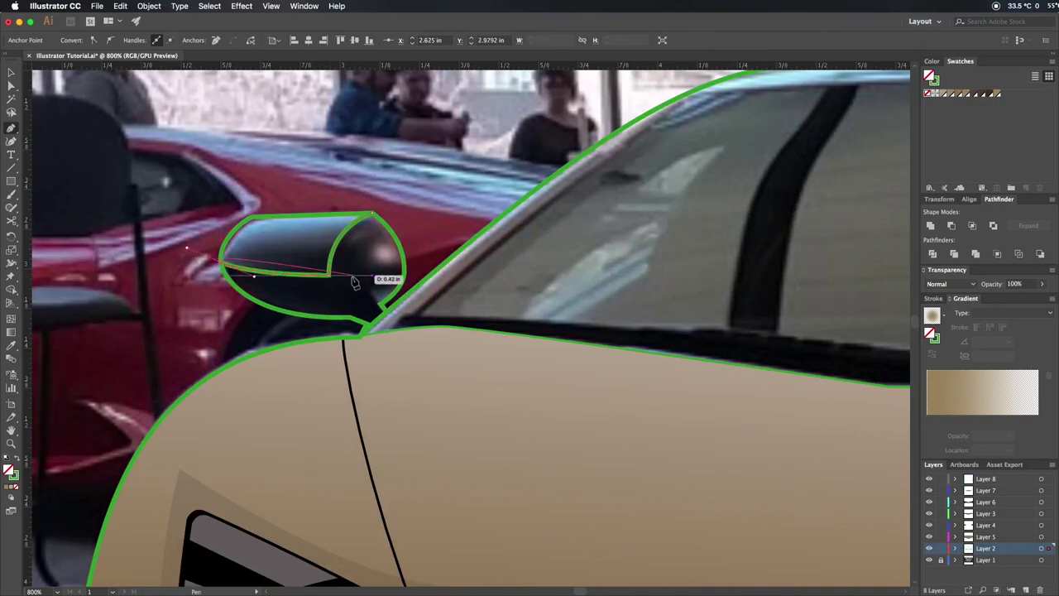
pyautogui.moveTo(384, 254); pyautogui.dragTo(400, 269)
pyautogui.click(932, 314)
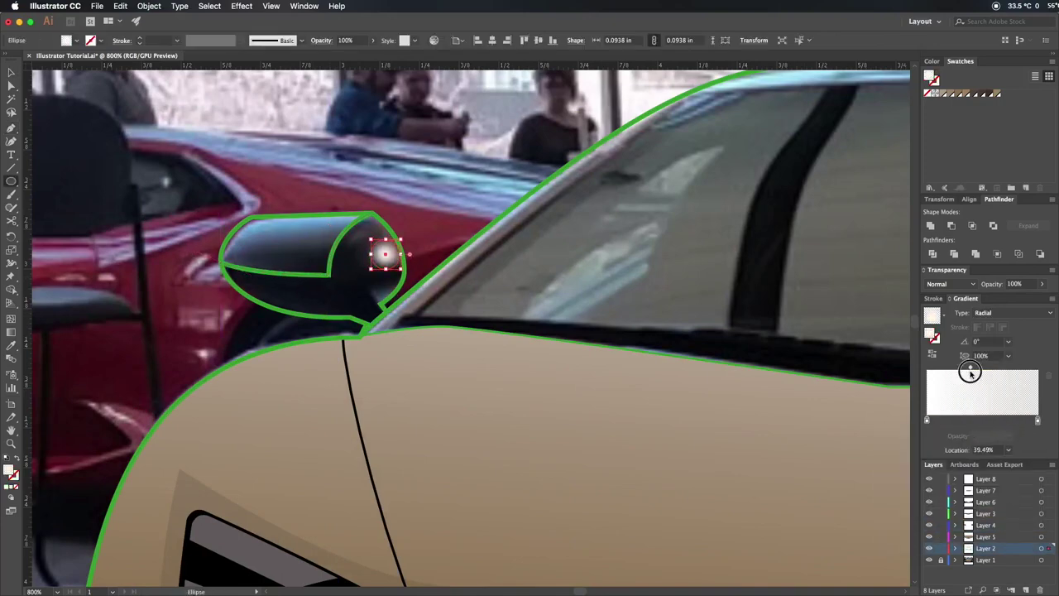
pyautogui.click(696, 407)
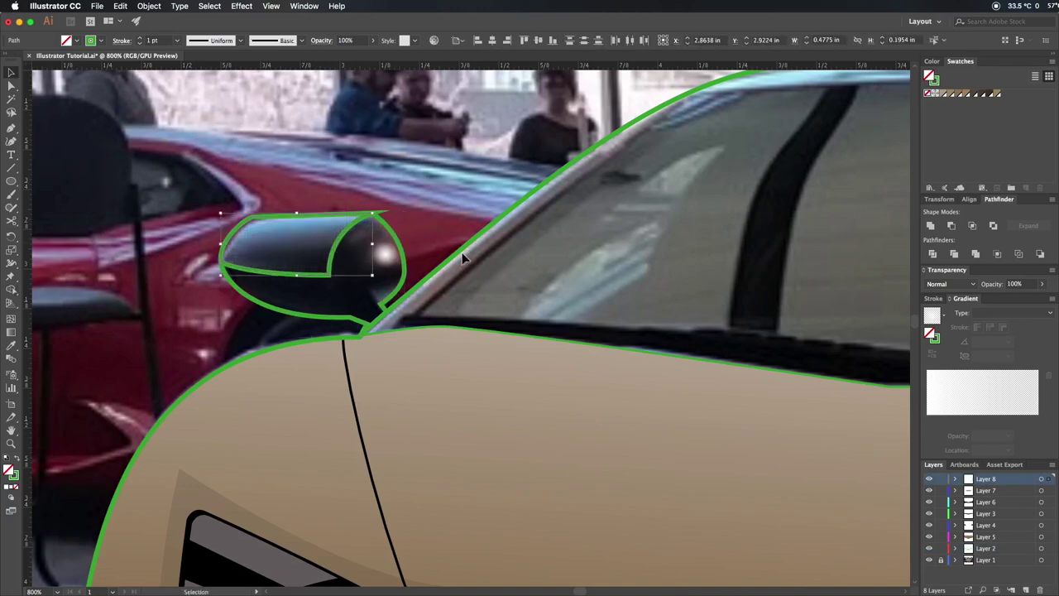
# Give the mirror a vertical linear gradient and eyedrop the dark navy fill onto it.
pyautogui.click(979, 406)
pyautogui.press('g')
pyautogui.moveTo(295, 227); pyautogui.dragTo(296, 273)
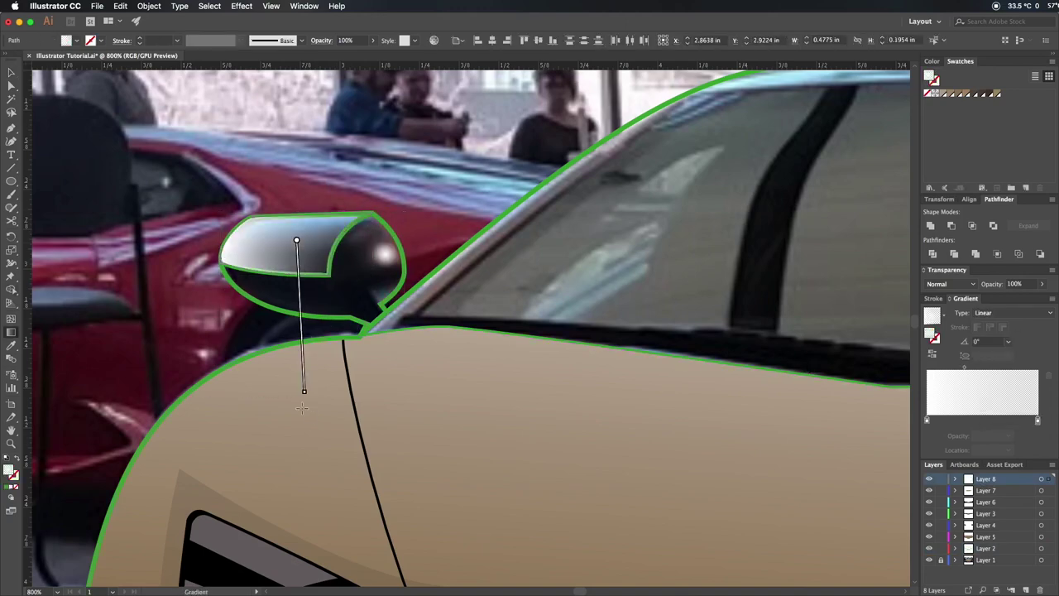
pyautogui.press('i')
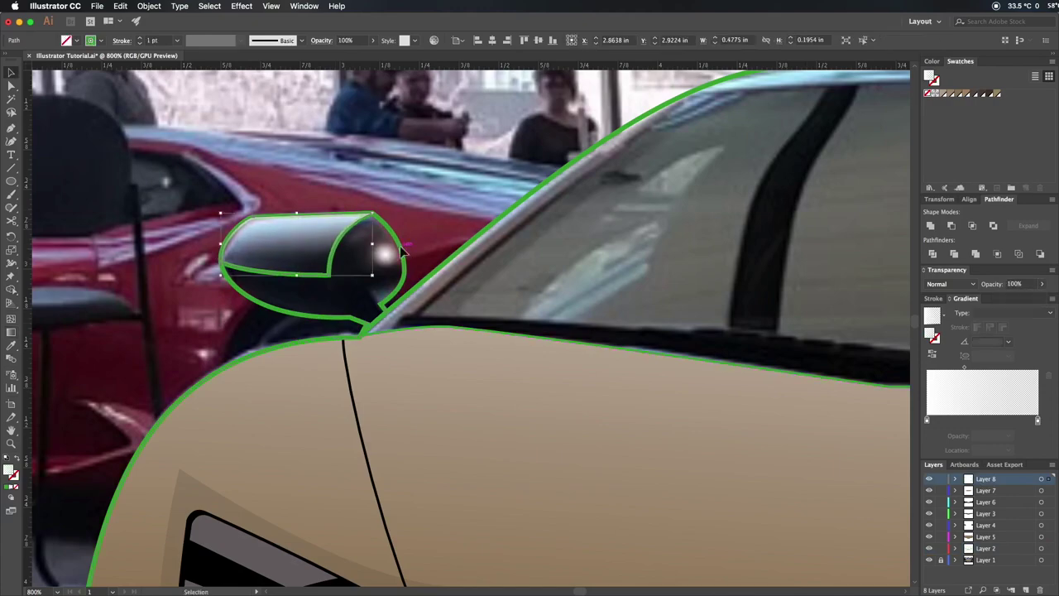
pyautogui.click(787, 249)
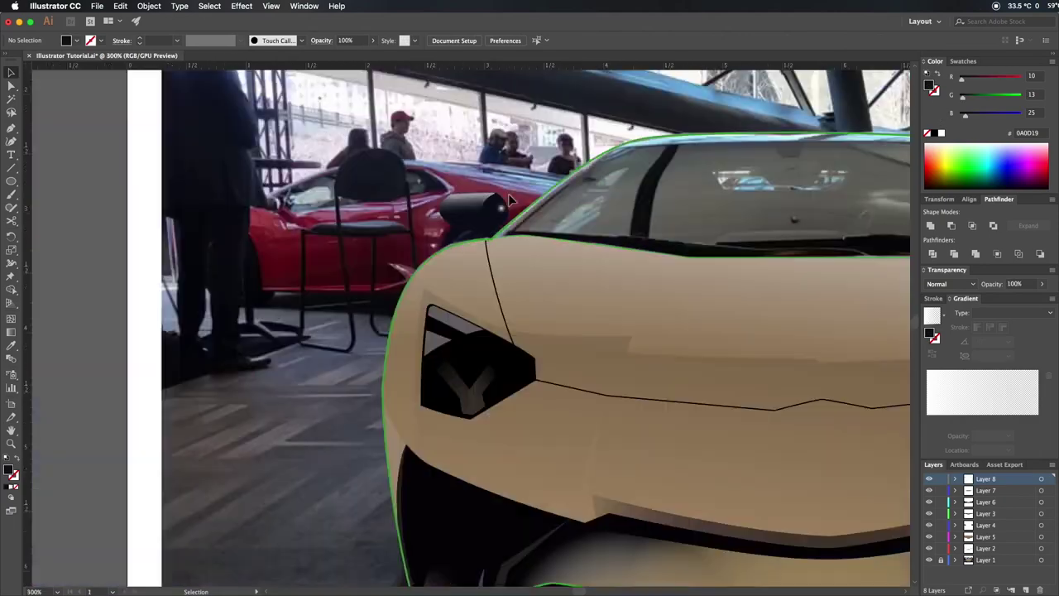
# Cut the mirror outline at its upper tip with the Scissors tool.
pyautogui.click(929, 560)
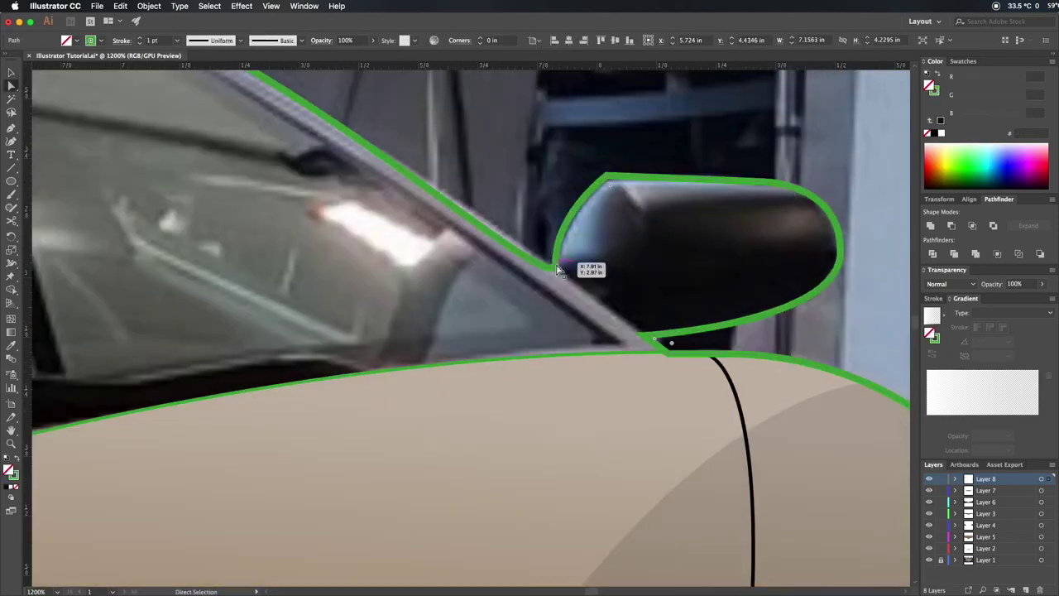
pyautogui.press('c')
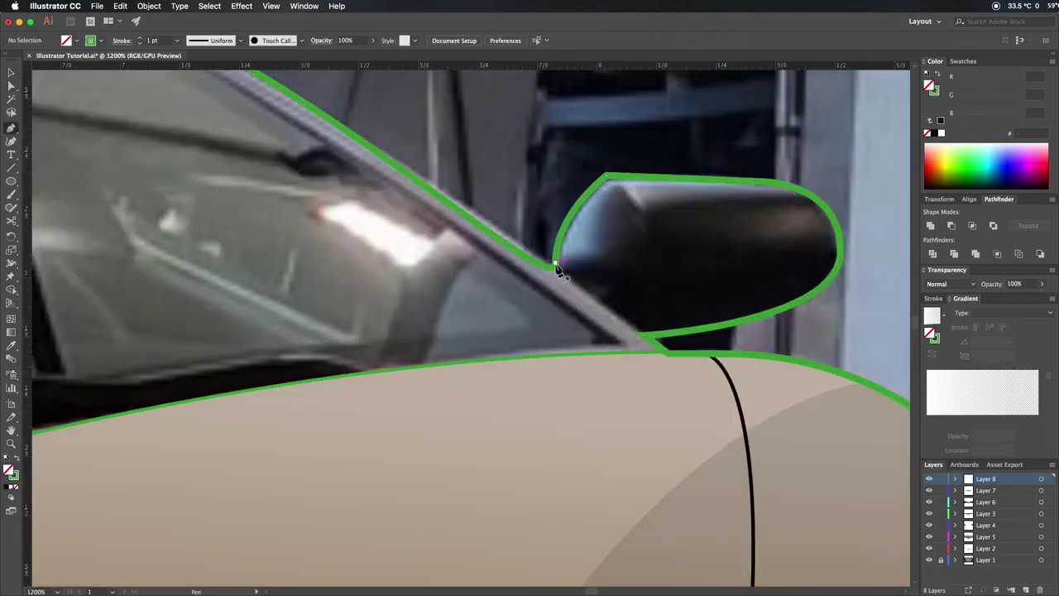
pyautogui.click(554, 262)
pyautogui.press('v')
pyautogui.hotkey('ctrl', 'shift', 'a')
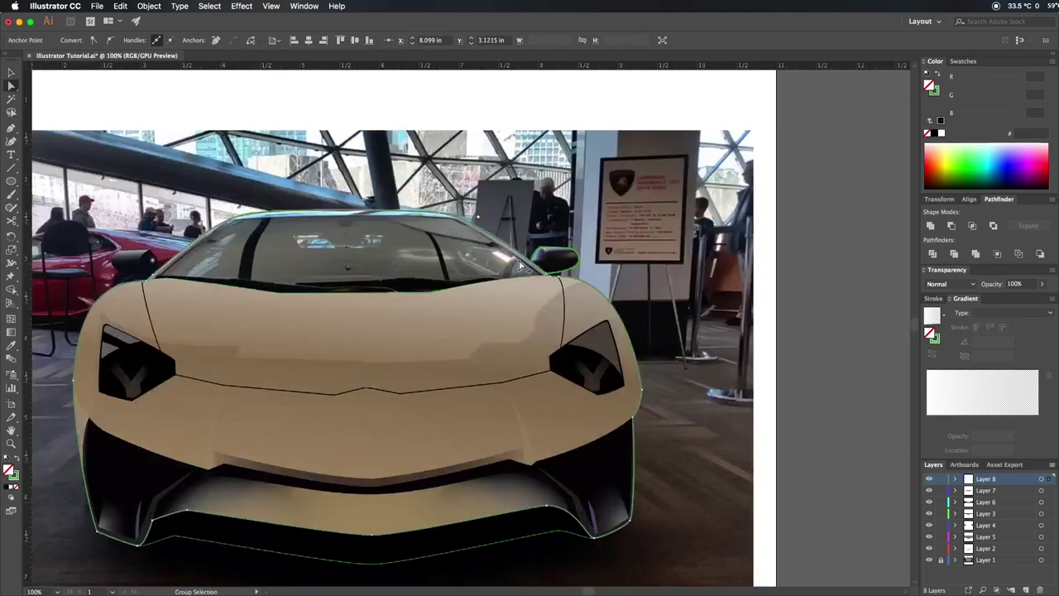
pyautogui.press('v')
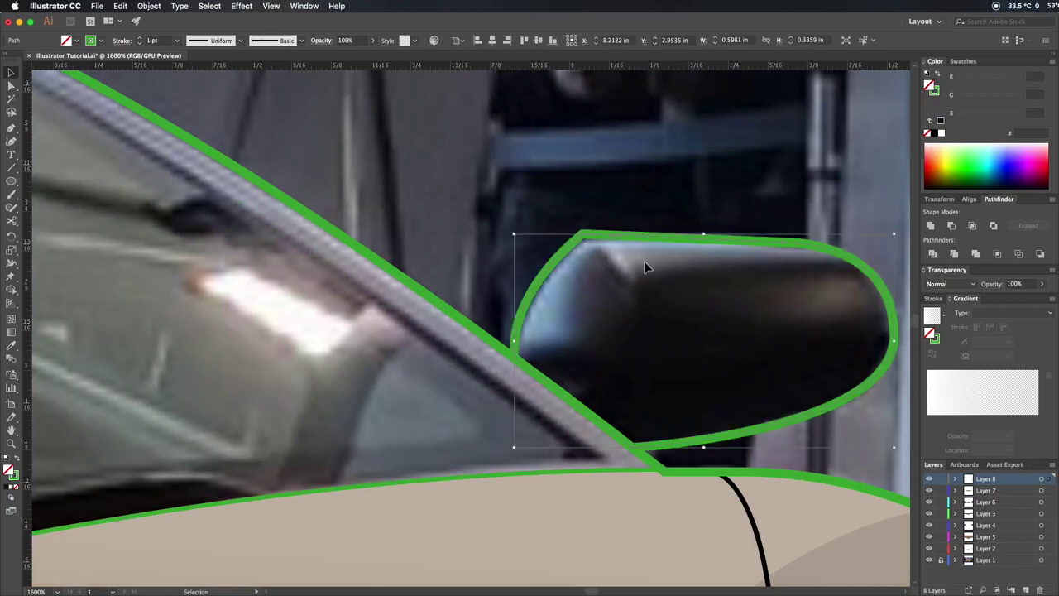
# Draw a dividing path from the mirror's top tip curving across to its far edge.
pyautogui.click(583, 239)
pyautogui.moveTo(669, 348); pyautogui.dragTo(683, 407)
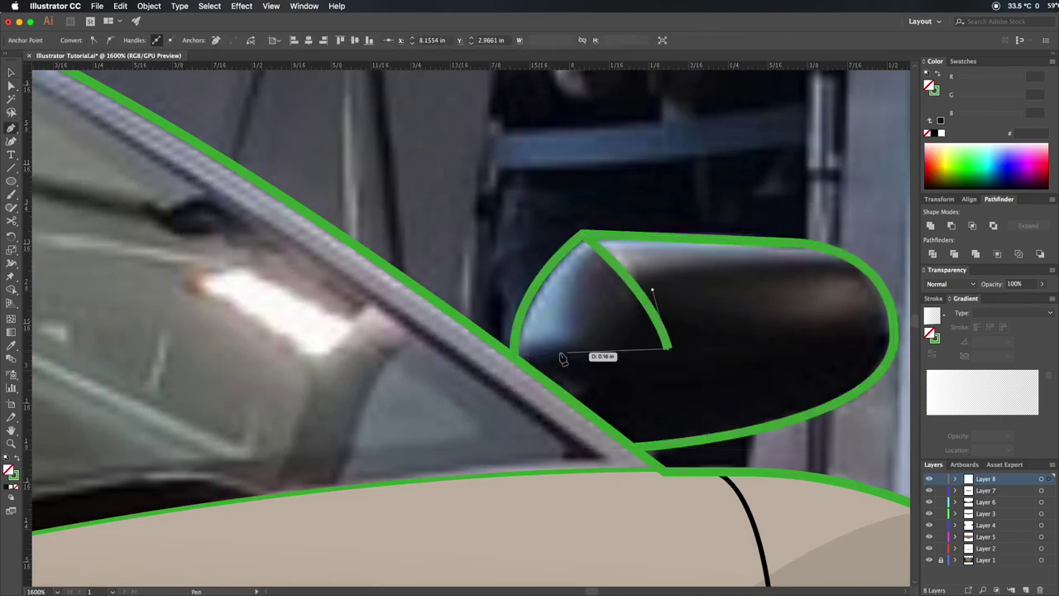
pyautogui.click(890, 335)
pyautogui.press('v')
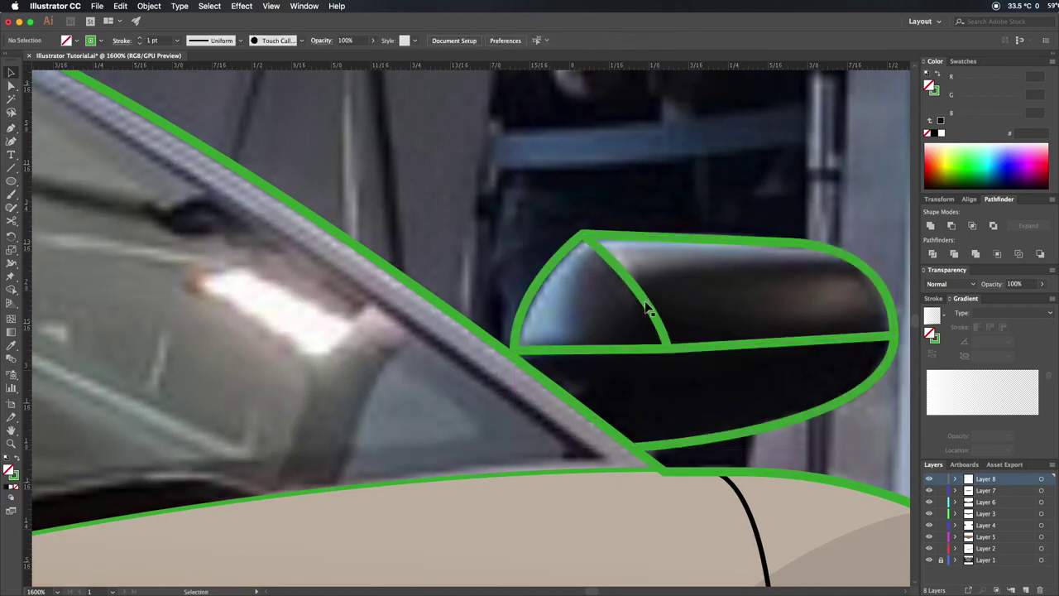
# Fill the triangular front piece with an angled linear gradient at 49% opacity.
pyautogui.click(617, 307)
pyautogui.press('v')
pyautogui.click(939, 401)
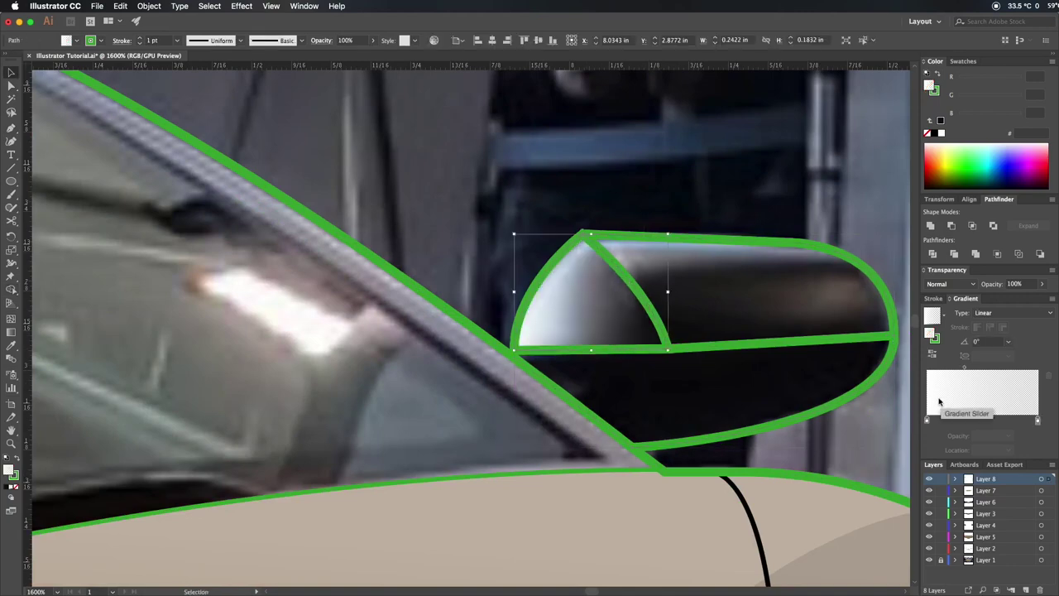
pyautogui.moveTo(666, 331); pyautogui.dragTo(638, 310)
pyautogui.moveTo(525, 290); pyautogui.dragTo(638, 312)
pyautogui.click(1017, 284)
pyautogui.write('49')
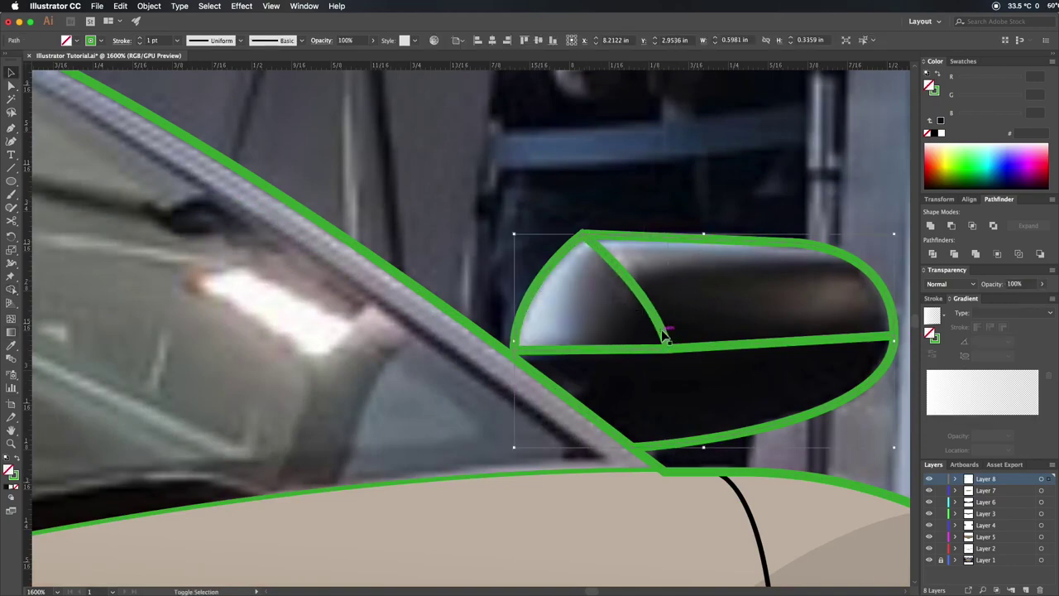
pyautogui.write('v')
# Fill the upper mirror piece with a vertical white-to-dark linear gradient and bring it to front.
pyautogui.click(726, 300)
pyautogui.press('v')
pyautogui.click(973, 416)
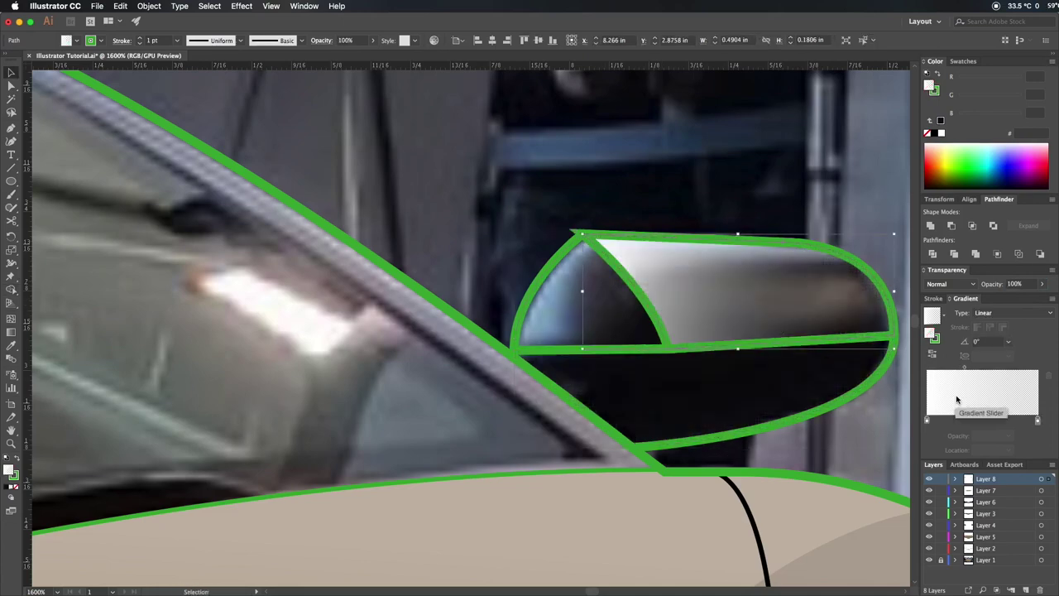
pyautogui.moveTo(739, 288); pyautogui.dragTo(740, 588)
pyautogui.moveTo(736, 177); pyautogui.dragTo(757, 293)
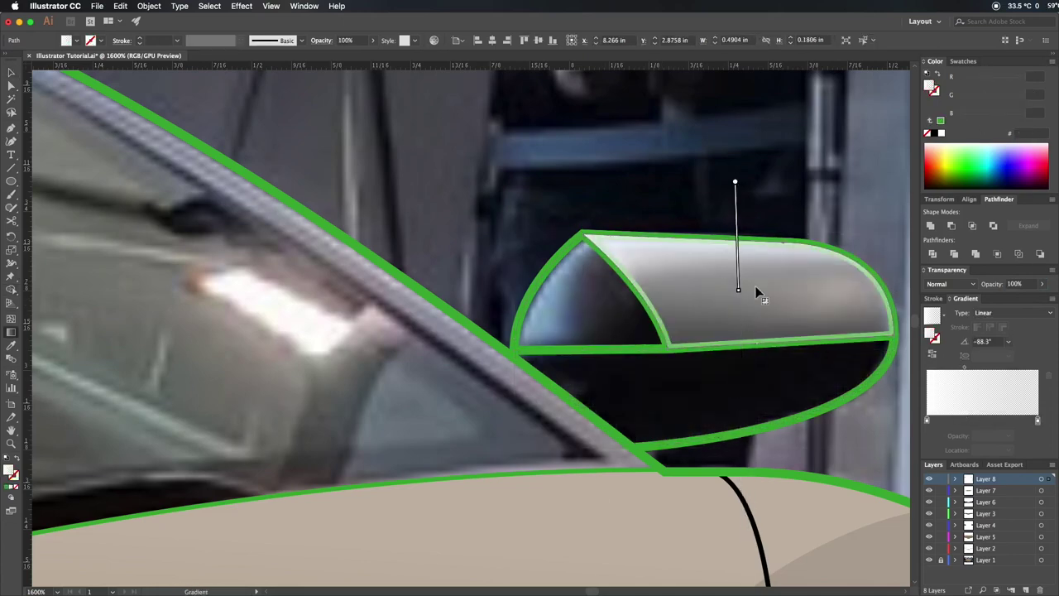
pyautogui.moveTo(740, 243)
pyautogui.mouseDown()
pyautogui.moveTo(740, 355)
pyautogui.moveTo(741, 335)
pyautogui.mouseUp()
pyautogui.press('v')
pyautogui.click(769, 403)
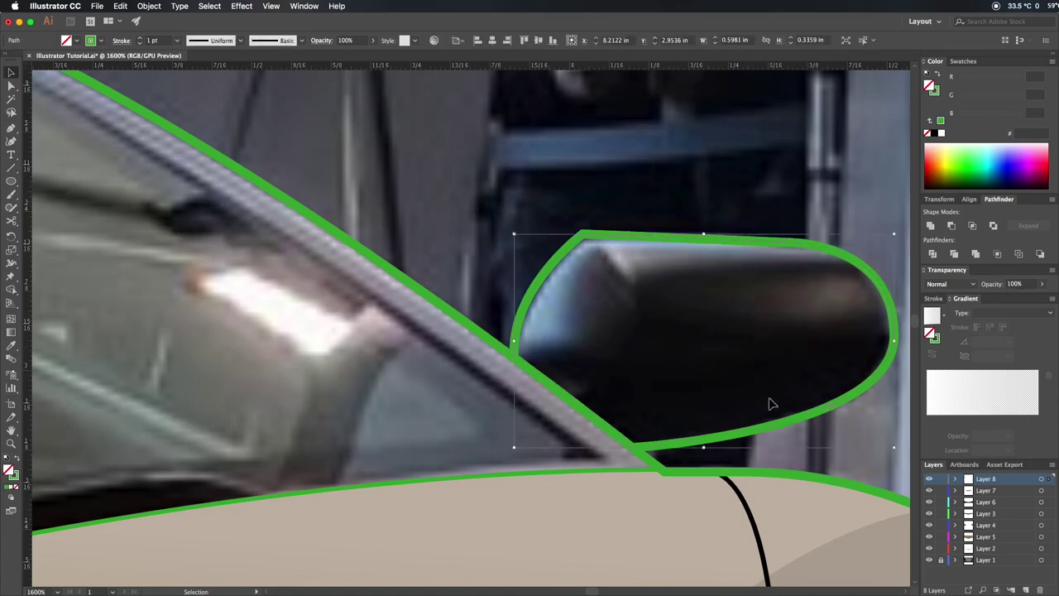
pyautogui.hotkey('ctrl', 'shift', ']')
# Re-adjust the direction of the upper mirror piece's gradient.
pyautogui.hotkey('ctrl', 'shift', 'a')
pyautogui.click(633, 298)
pyautogui.press('g')
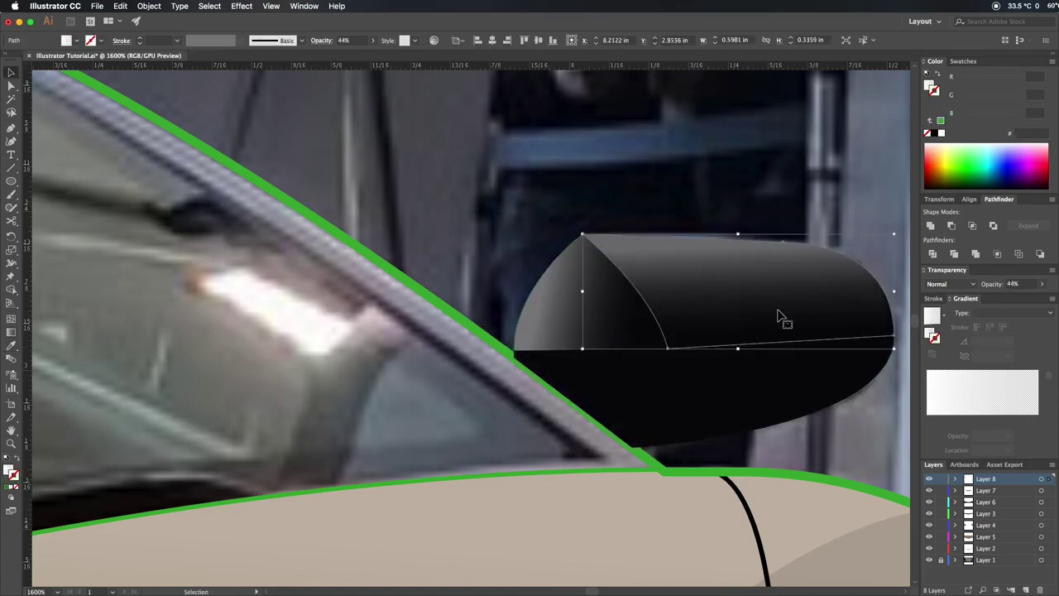
pyautogui.moveTo(729, 340); pyautogui.dragTo(739, 339)
pyautogui.moveTo(1043, 284); pyautogui.dragTo(1031, 301)
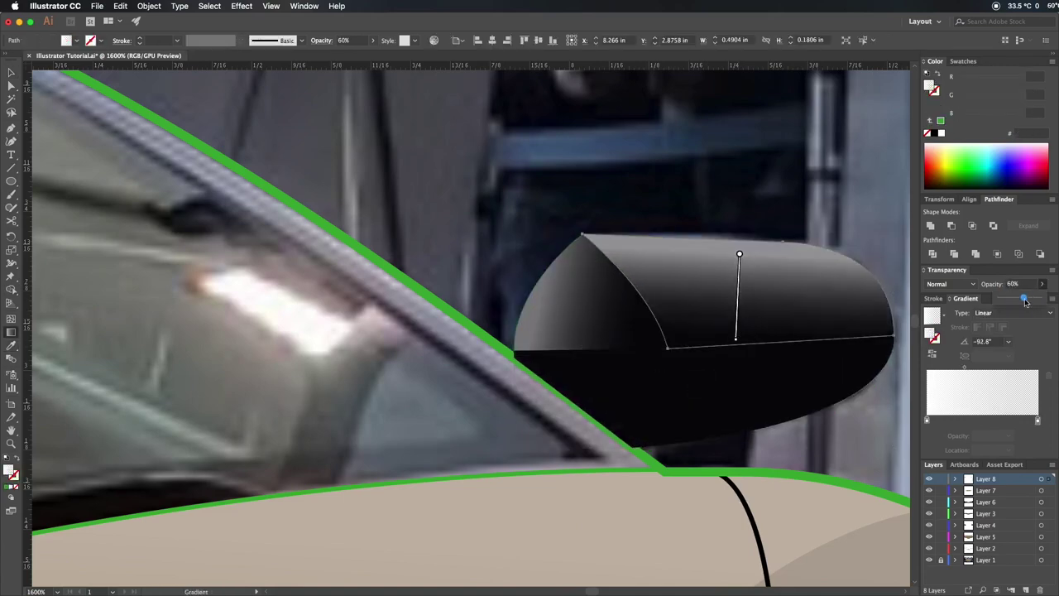
pyautogui.press('v')
# Lay a soft radial gradient on the front wedge, shifting its midpoint and stops outward.
pyautogui.press('g')
pyautogui.moveTo(542, 294)
pyautogui.mouseDown()
pyautogui.moveTo(634, 315)
pyautogui.moveTo(811, 315)
pyautogui.mouseUp()
pyautogui.moveTo(655, 318); pyautogui.dragTo(745, 387)
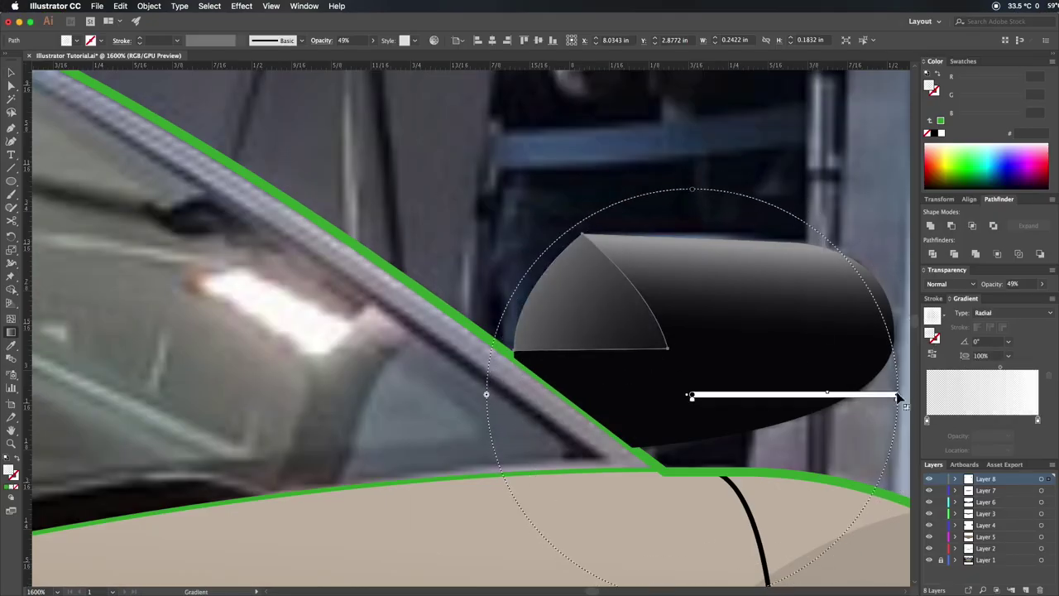
pyautogui.moveTo(982, 368); pyautogui.dragTo(1024, 368)
pyautogui.moveTo(1042, 284); pyautogui.dragTo(1022, 302)
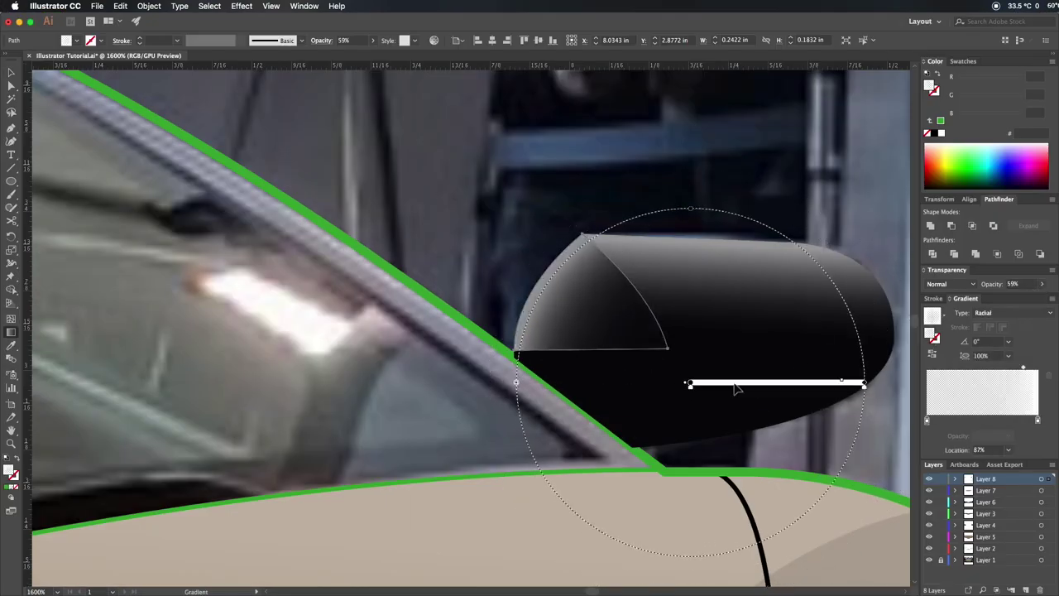
pyautogui.moveTo(840, 380); pyautogui.dragTo(829, 379)
pyautogui.press('v')
pyautogui.hotkey('ctrl', 'shift', 'a')
# Select the mirror wedge path and run a dark vertical gradient down the mirror body.
pyautogui.hotkey('ctrl', '+')
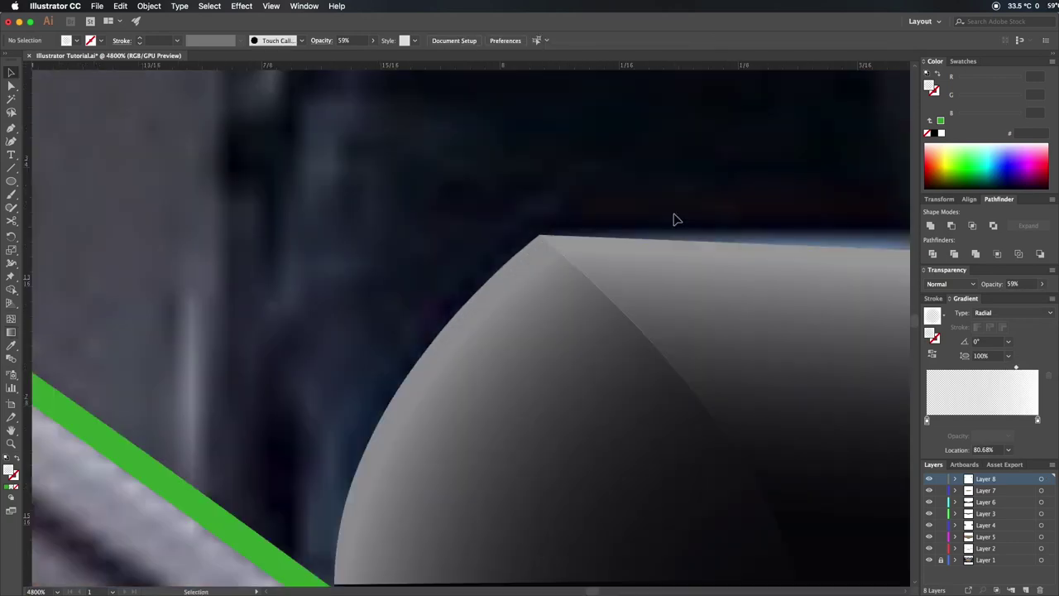
pyautogui.click(667, 338)
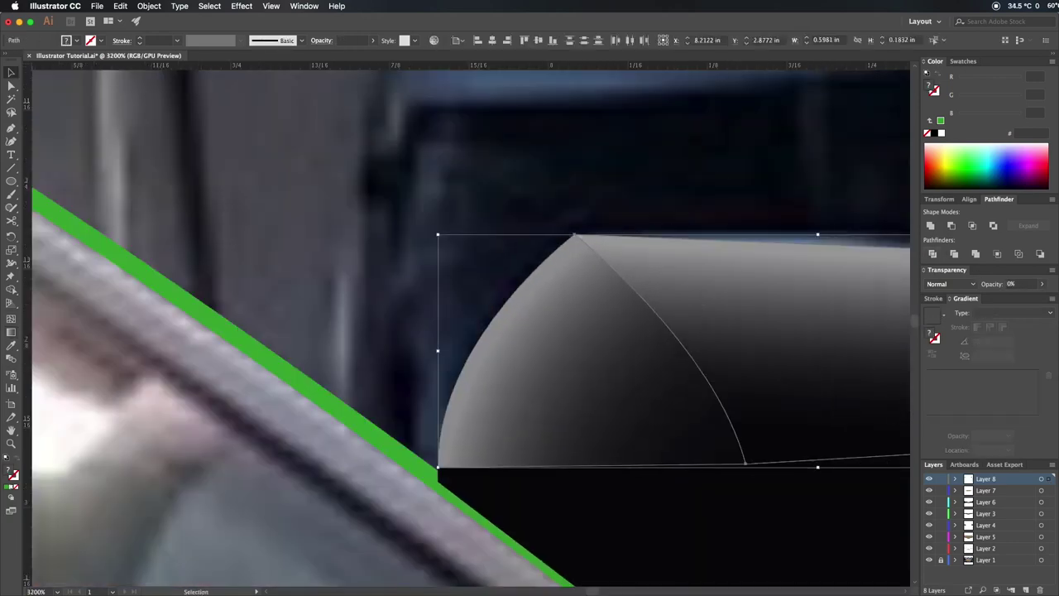
pyautogui.click(701, 213)
pyautogui.hotkey('ctrl', '-')
pyautogui.press('a')
pyautogui.click(577, 272)
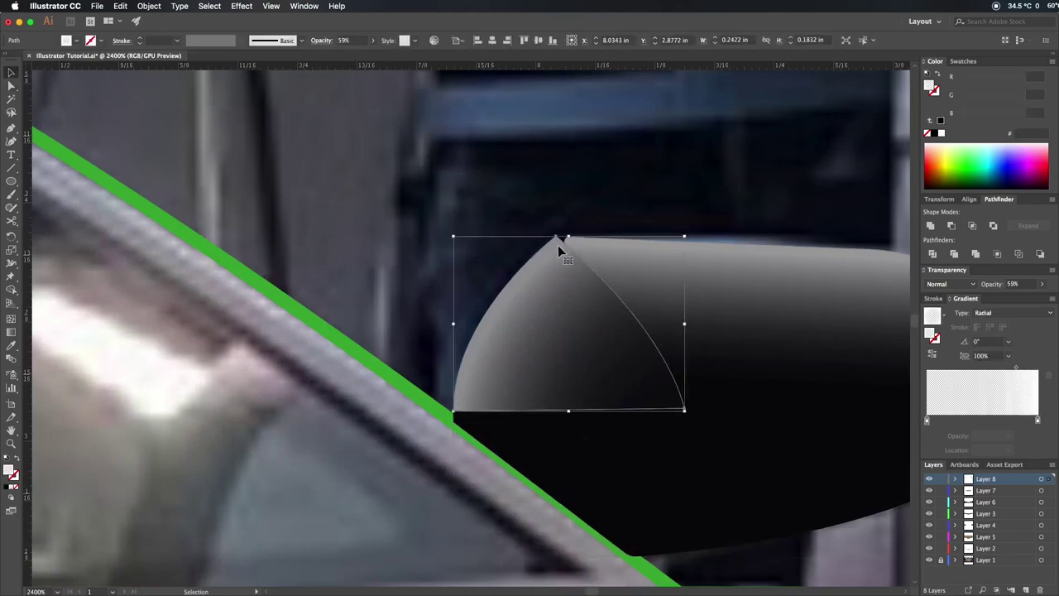
pyautogui.click(496, 201)
pyautogui.click(628, 259)
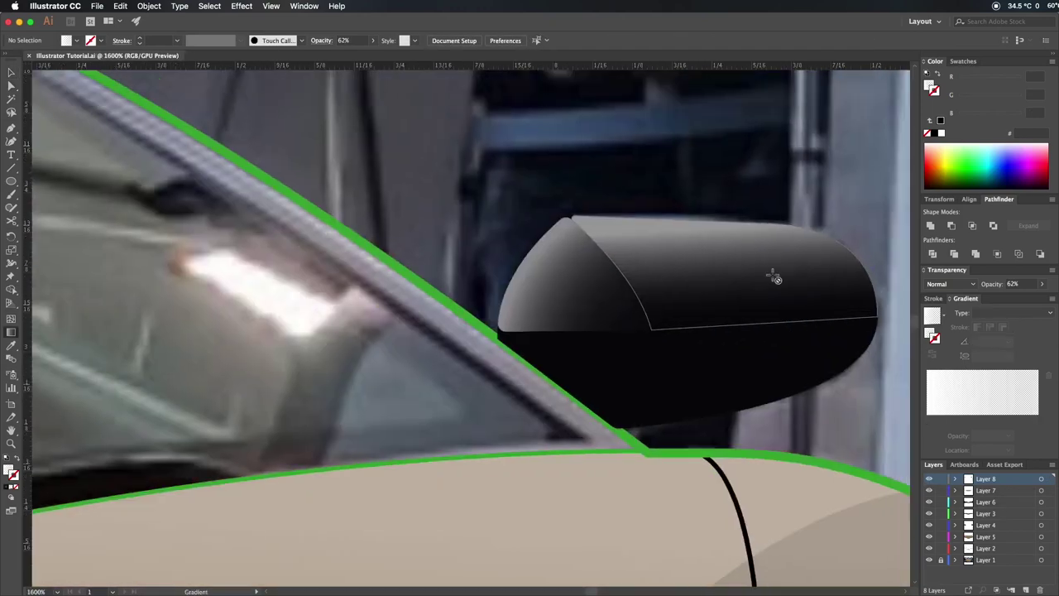
pyautogui.moveTo(723, 224); pyautogui.dragTo(727, 308)
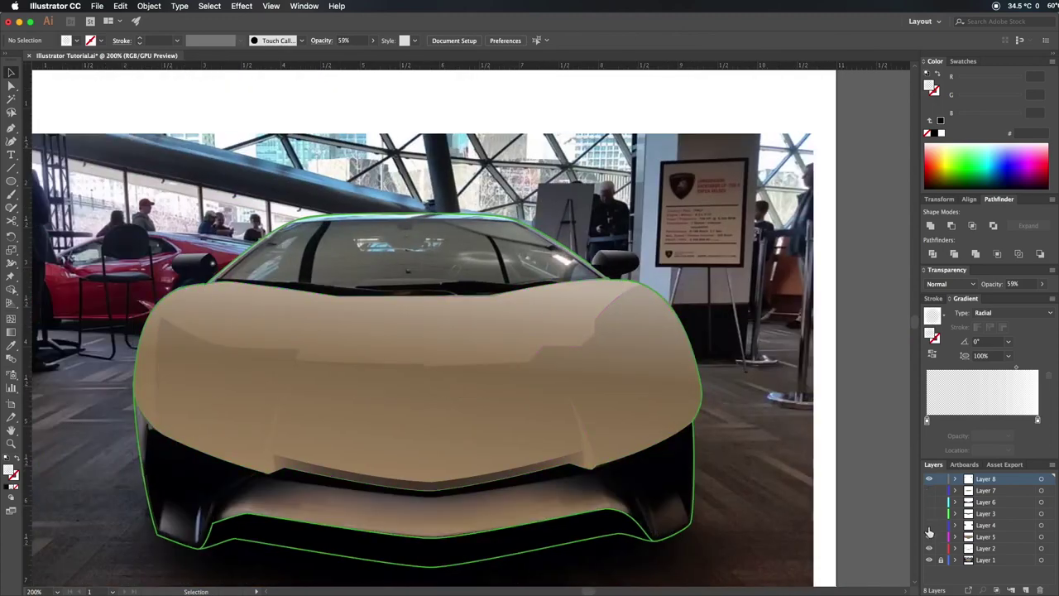
# Reveal the headlight layer and drag anchors to reshape the Y-shaped highlight before re-angling its gradient.
pyautogui.moveTo(929, 490); pyautogui.dragTo(929, 548)
pyautogui.click(928, 526)
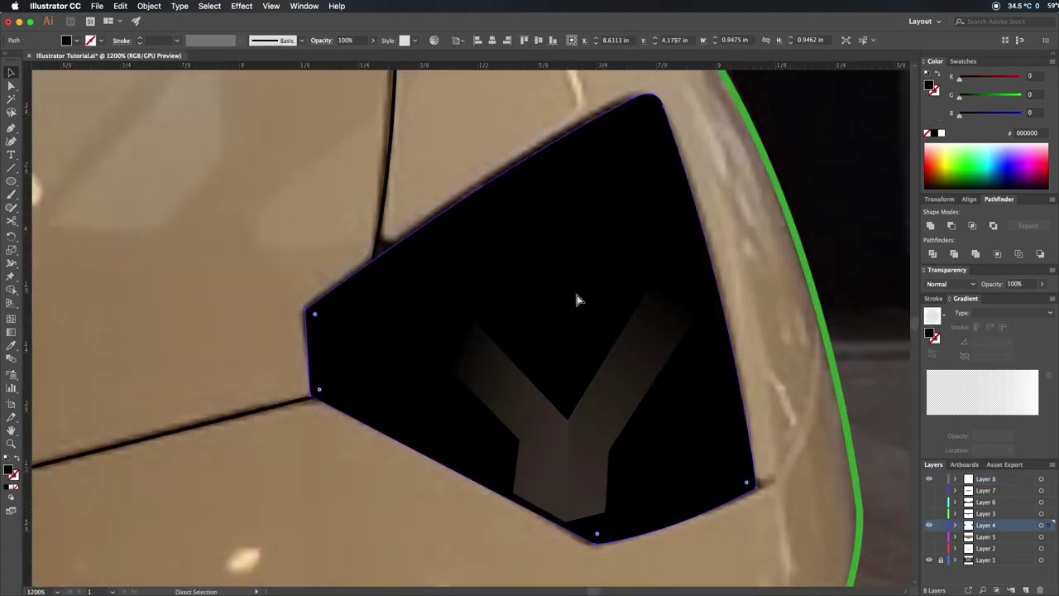
pyautogui.click(563, 426)
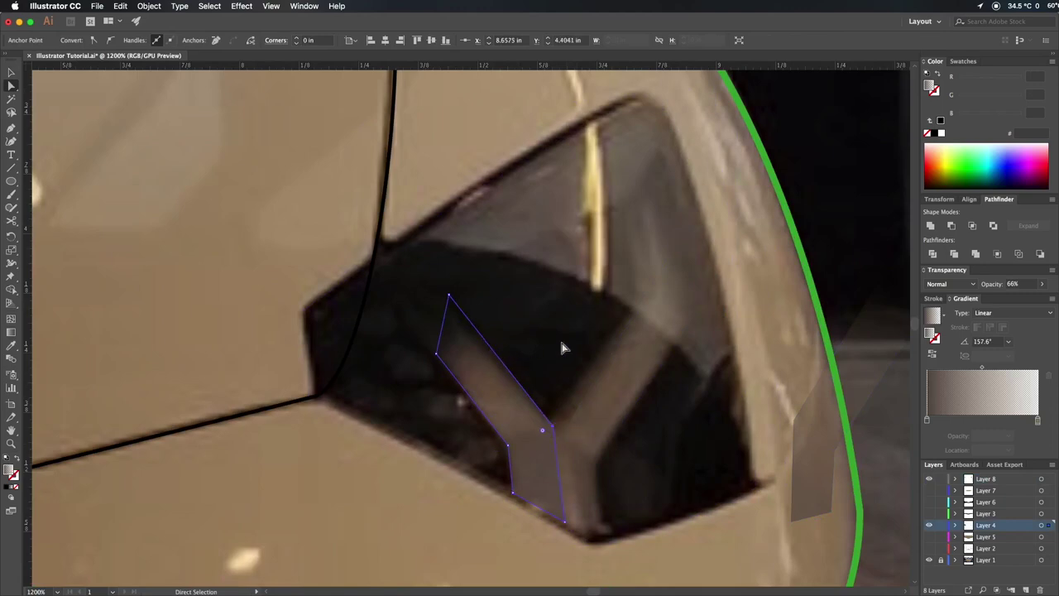
pyautogui.moveTo(582, 424); pyautogui.dragTo(604, 516)
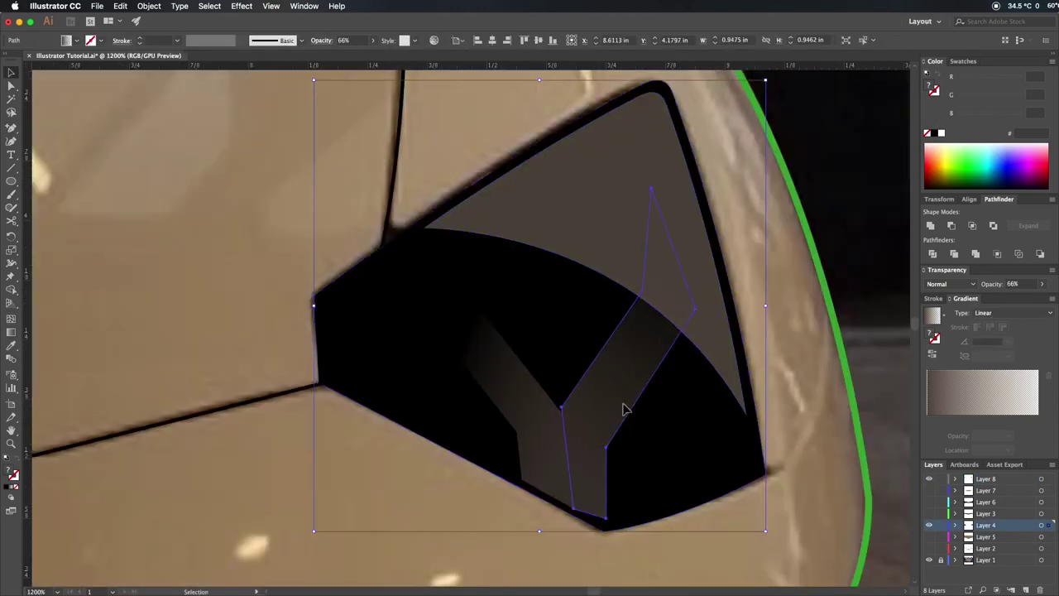
pyautogui.press('g')
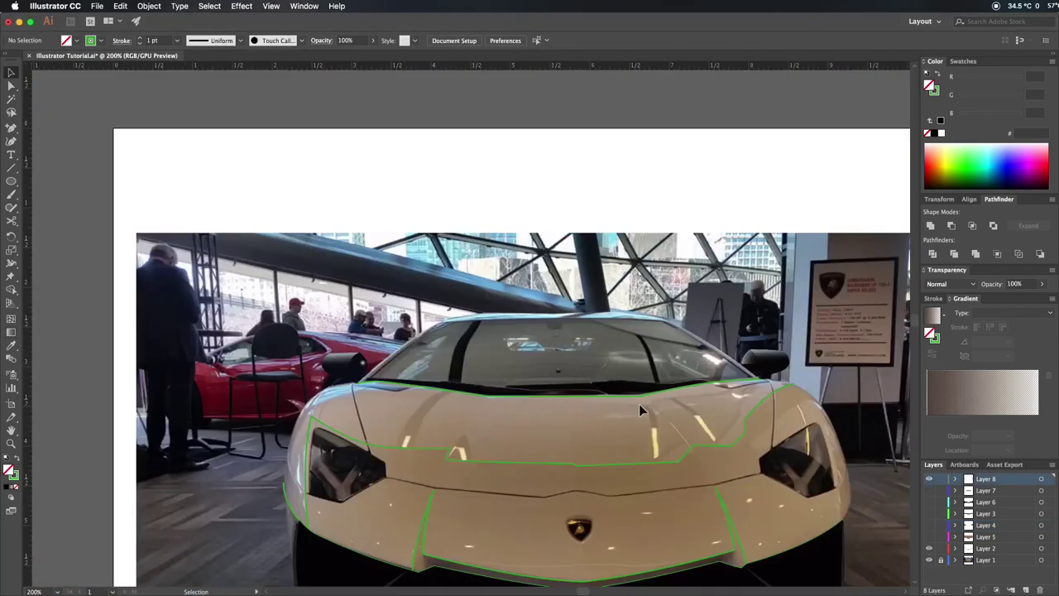
# Turn the body layers back on and draw the windshield frame with a 90° gradient.
pyautogui.scroll(-3, 639, 409)
pyautogui.click(786, 555)
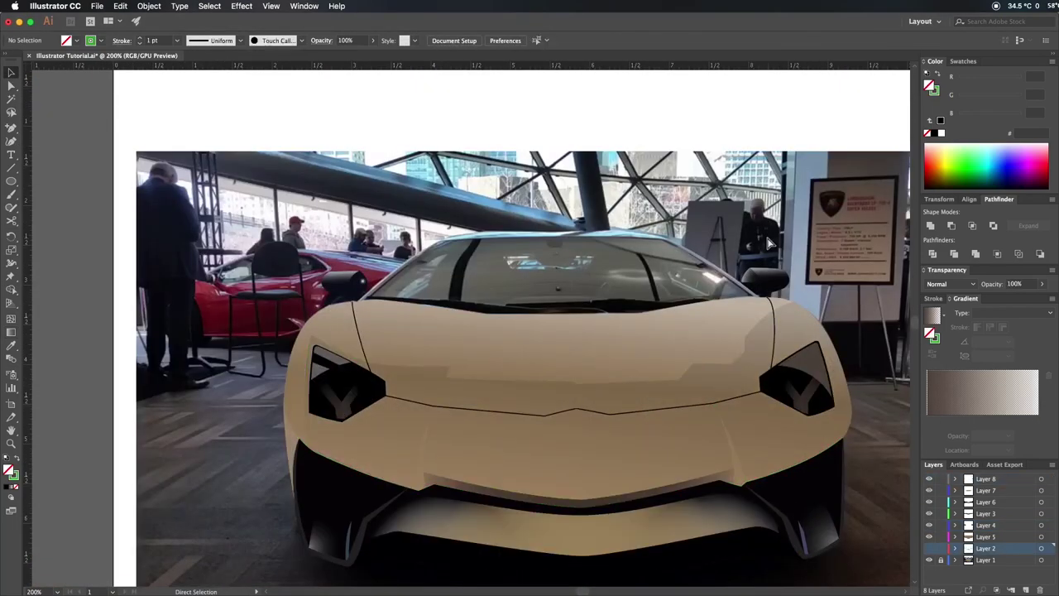
pyautogui.click(1001, 560)
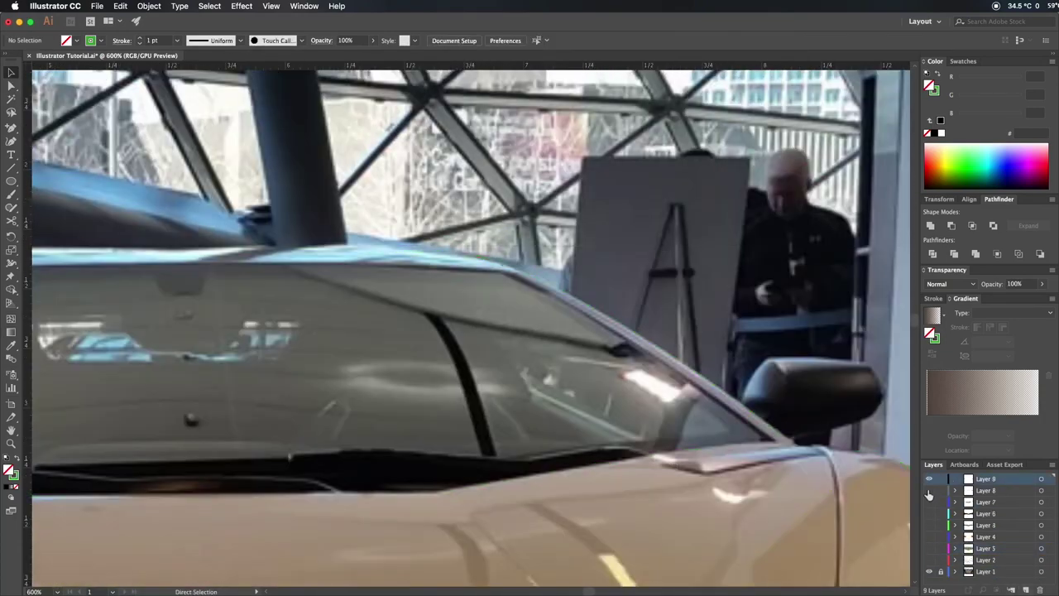
pyautogui.press('p')
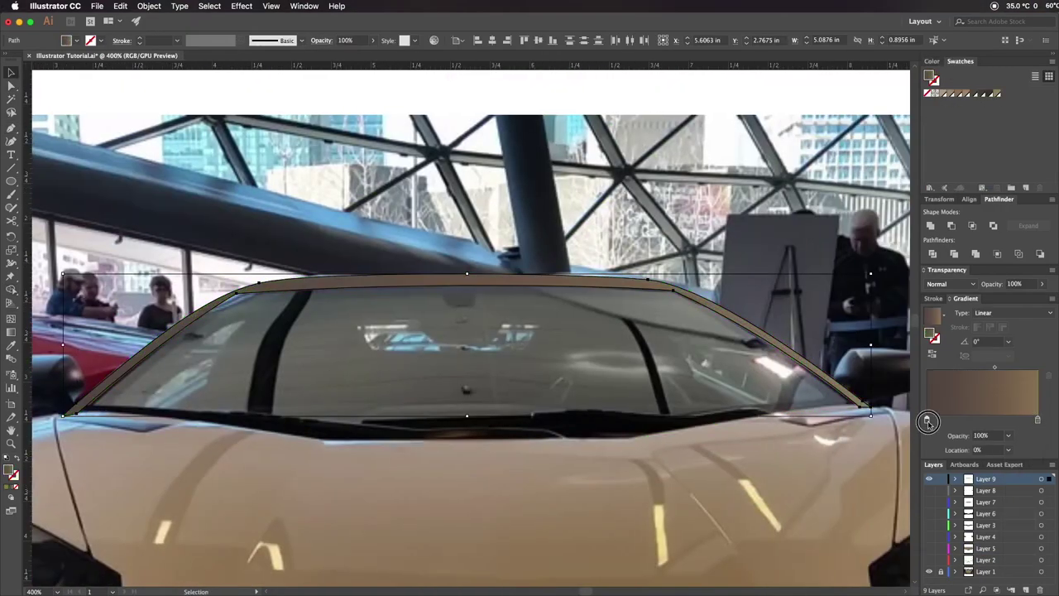
pyautogui.click(1027, 394)
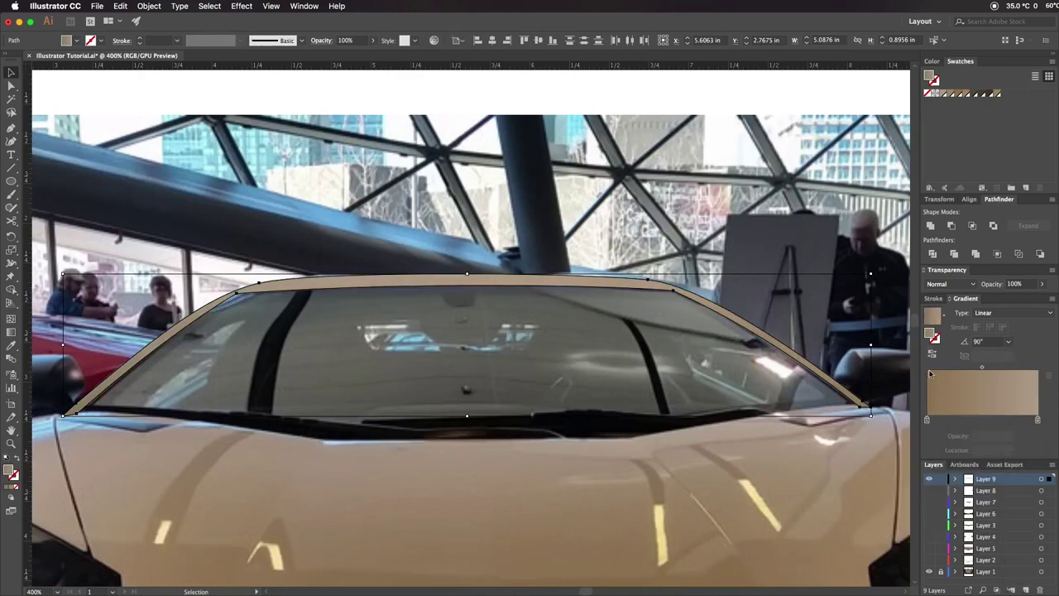
# Merge the windshield pieces into one shape with the Shape Builder.
pyautogui.click(789, 429)
pyautogui.press('a')
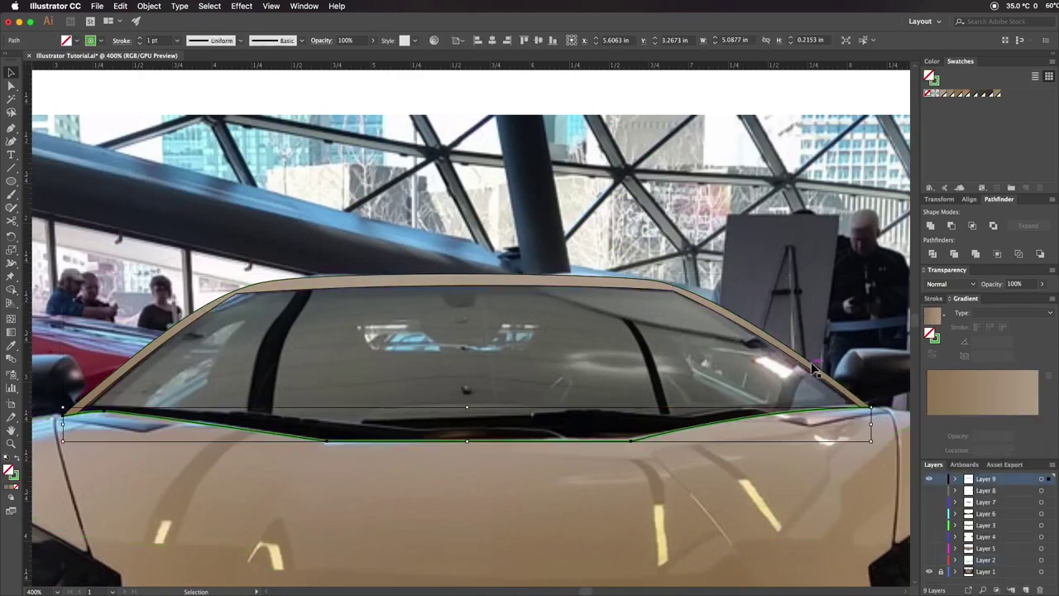
pyautogui.click(811, 370)
pyautogui.hotkey('shift', 'm')
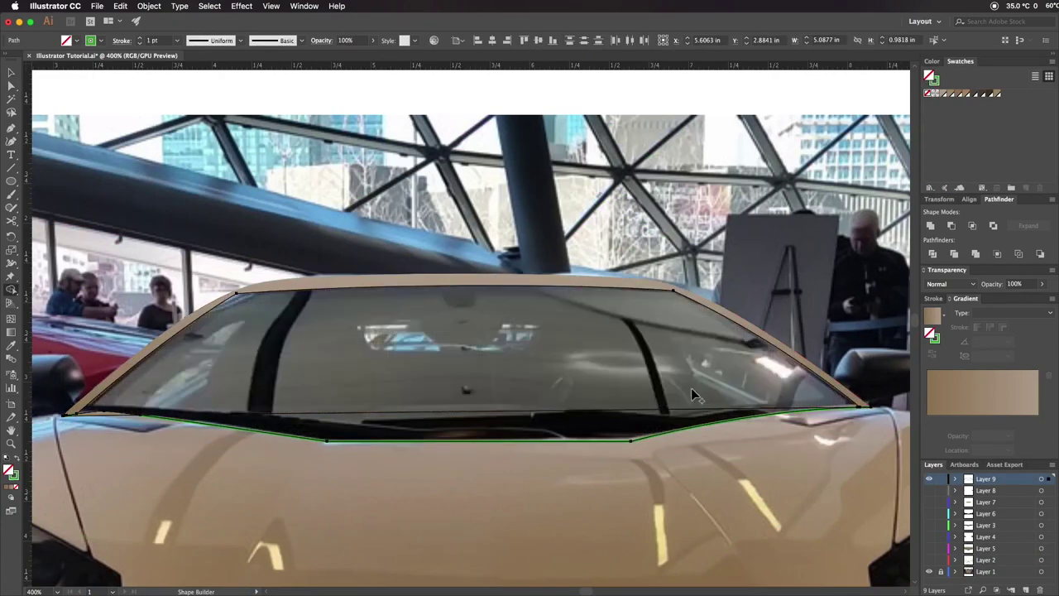
pyautogui.moveTo(864, 404); pyautogui.dragTo(79, 416)
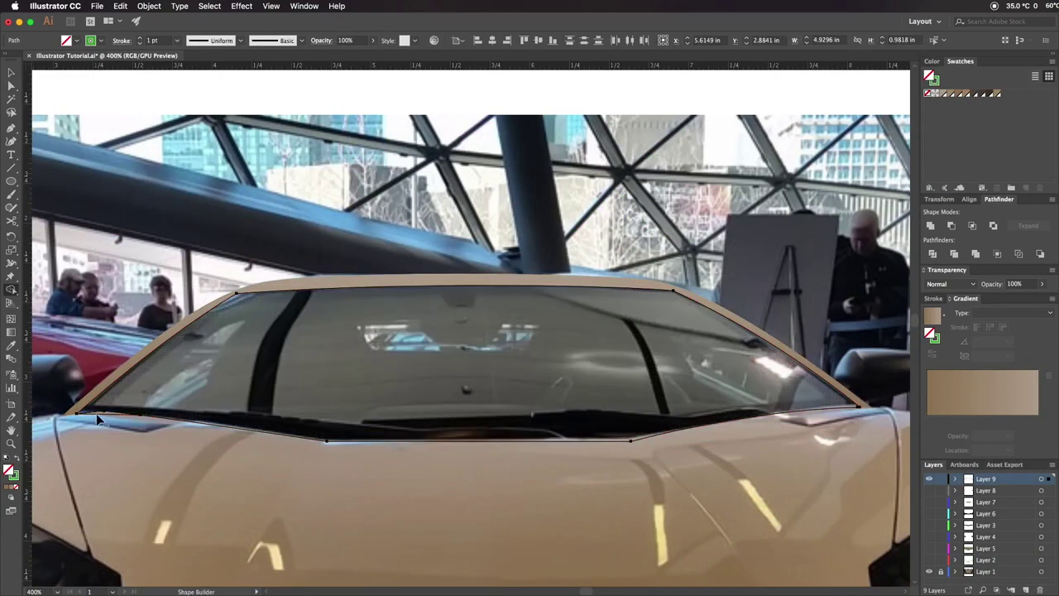
pyautogui.press('v')
# Fill the windshield with a black-to-grey linear gradient and show the remaining artwork layers.
pyautogui.click(983, 392)
pyautogui.doubleClick(927, 419)
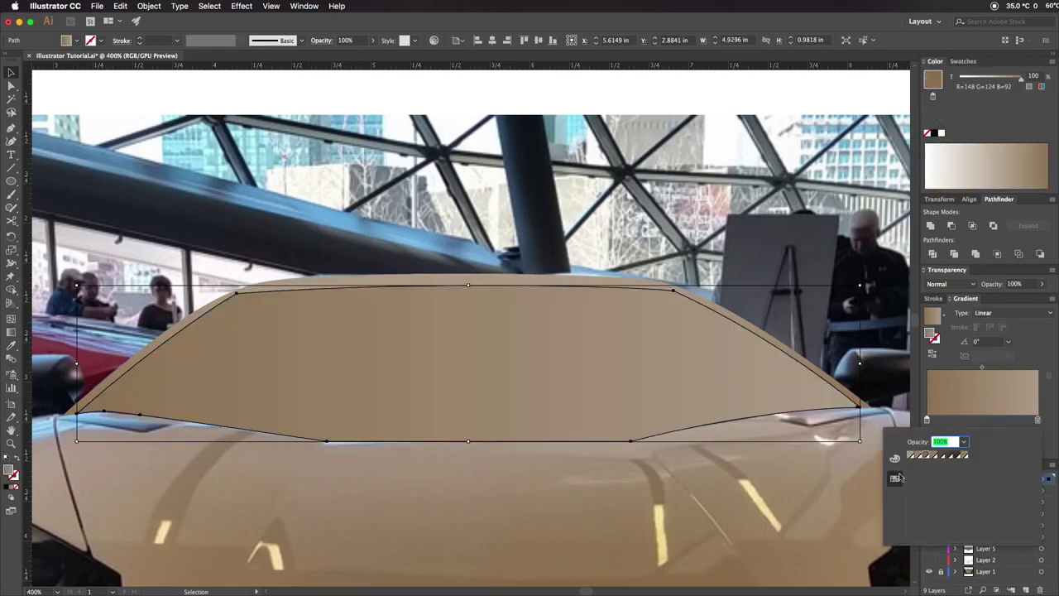
pyautogui.click(916, 517)
pyautogui.click(971, 534)
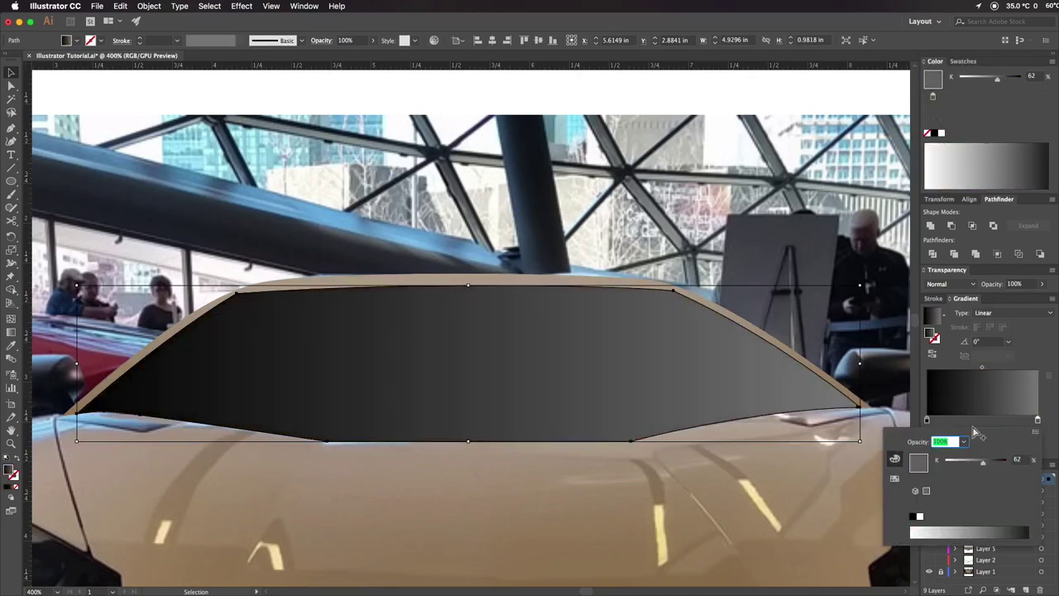
pyautogui.moveTo(142, 430); pyautogui.dragTo(853, 321)
pyautogui.hotkey('ctrl', '0')
pyautogui.moveTo(929, 548); pyautogui.dragTo(929, 495)
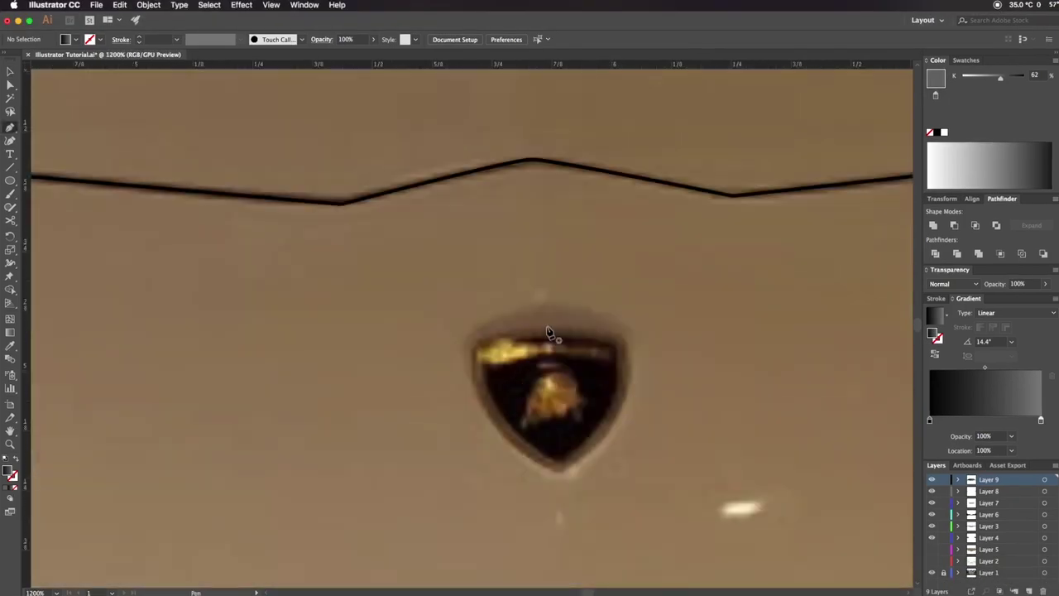
# Trace the curved shield outline of the hood badge.
pyautogui.click(474, 342)
pyautogui.moveTo(674, 545); pyautogui.dragTo(660, 522)
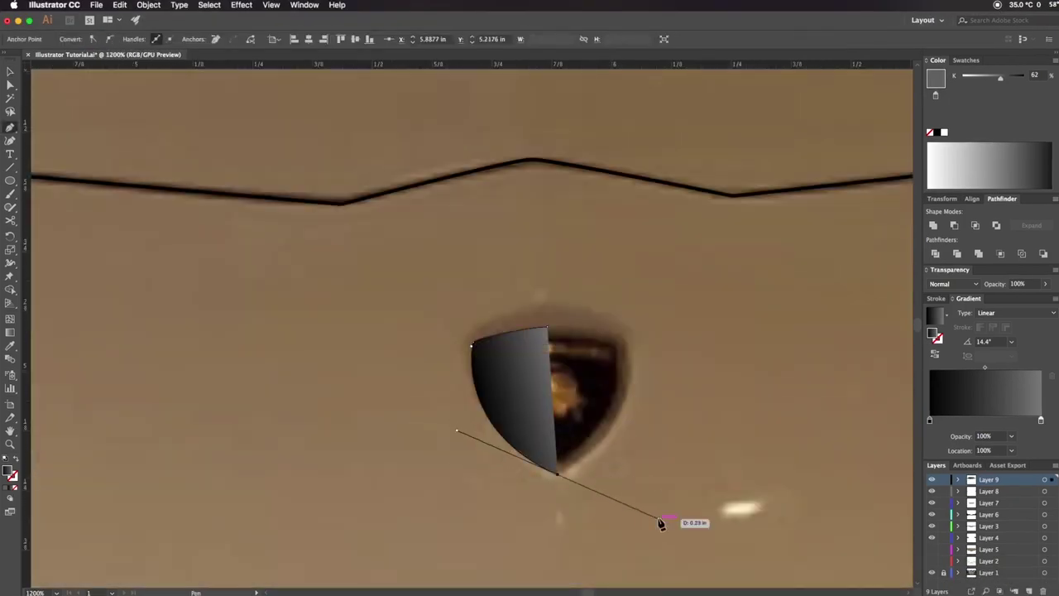
pyautogui.moveTo(619, 332); pyautogui.dragTo(611, 402)
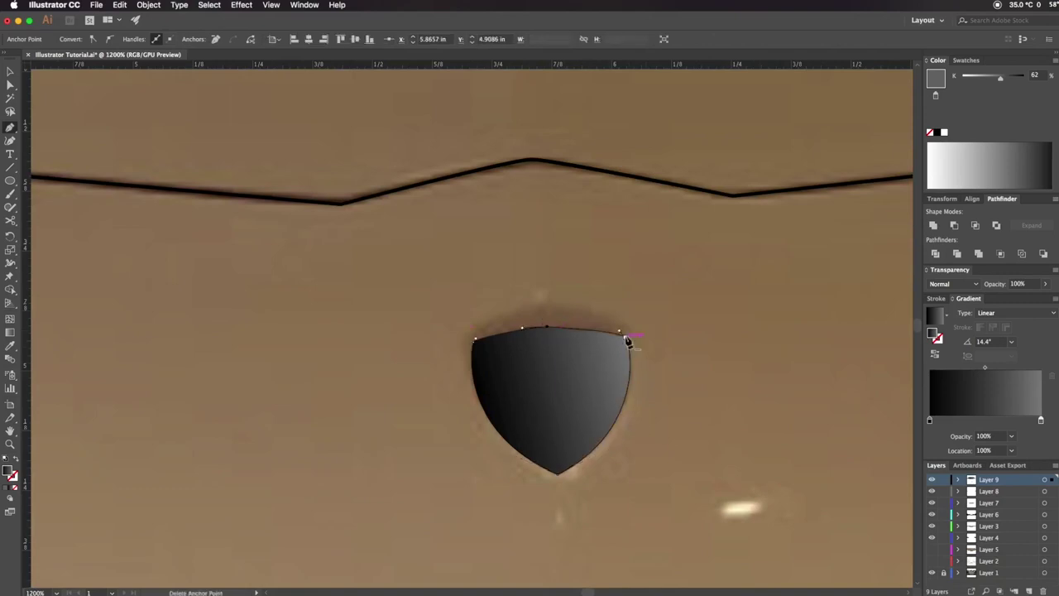
pyautogui.press('v')
pyautogui.click(628, 452)
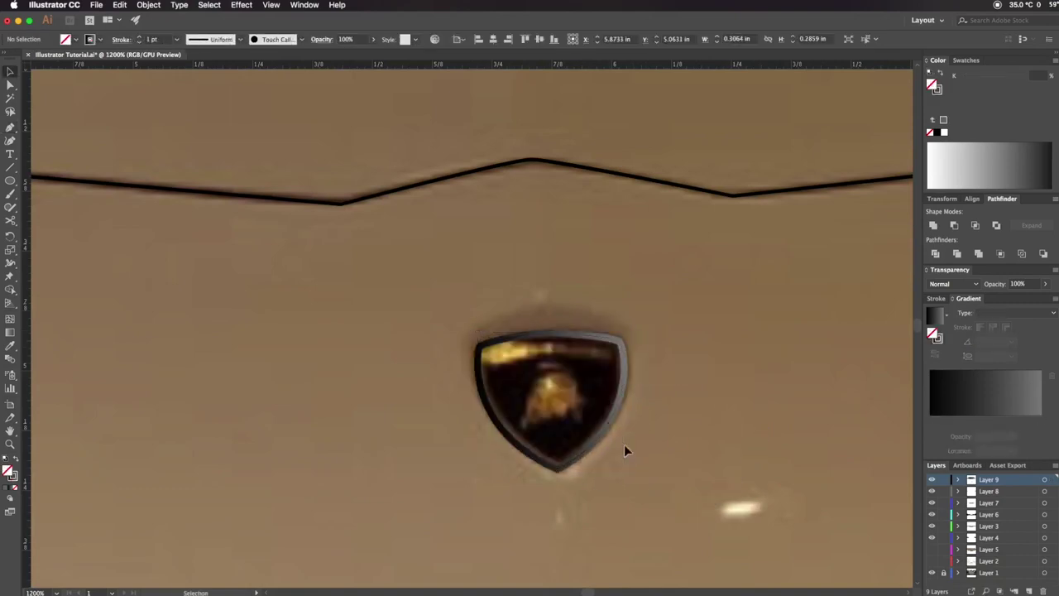
# Trace the emblem inside the badge and fit the artboard in view.
pyautogui.moveTo(570, 400); pyautogui.dragTo(565, 368)
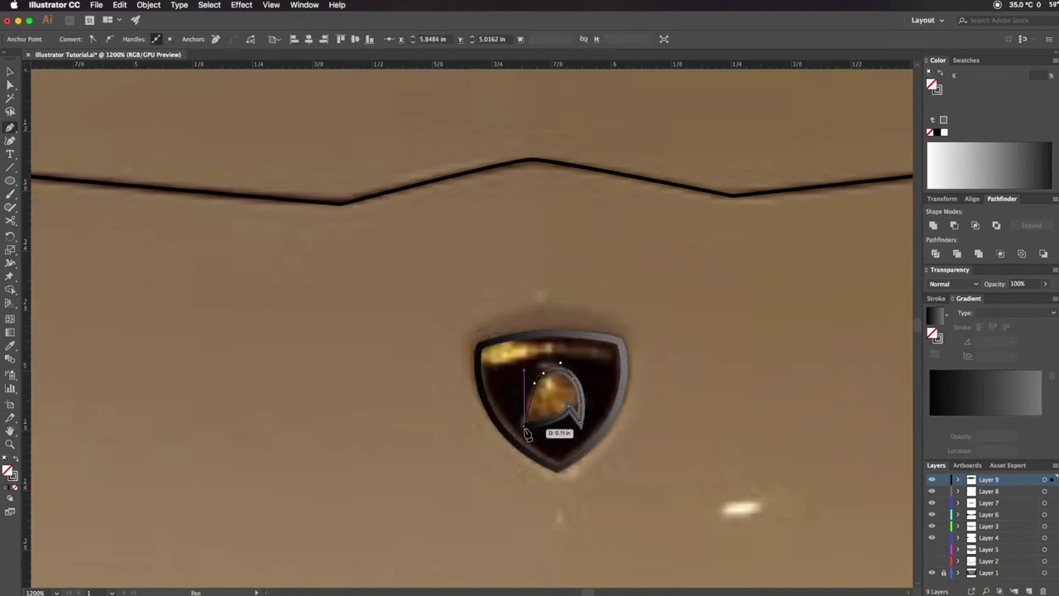
pyautogui.moveTo(528, 434); pyautogui.dragTo(527, 434)
pyautogui.press('v')
pyautogui.click(624, 402)
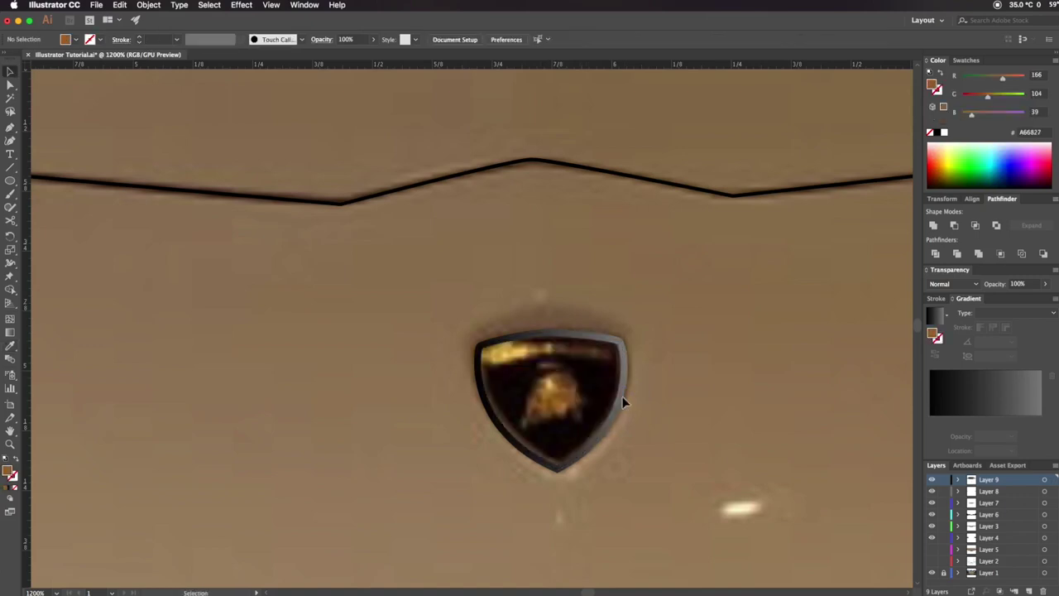
pyautogui.click(624, 402)
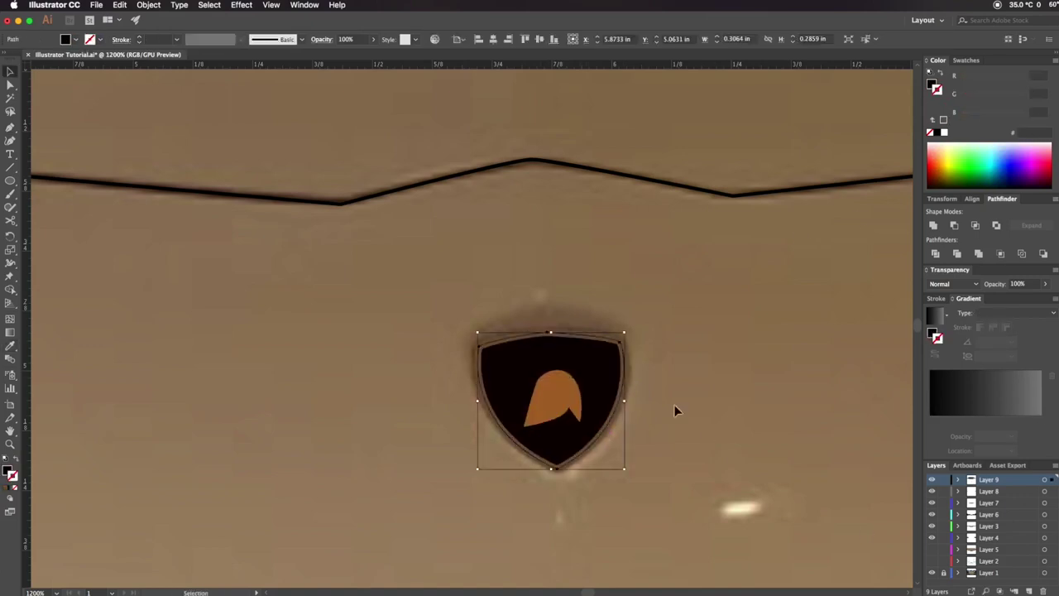
pyautogui.click(747, 503)
pyautogui.hotkey('ctrl', '0')
# Hide the body colour layers, zoom in, and outline the first hood highlight shape.
pyautogui.moveTo(931, 522); pyautogui.dragTo(932, 502)
pyautogui.click(932, 548)
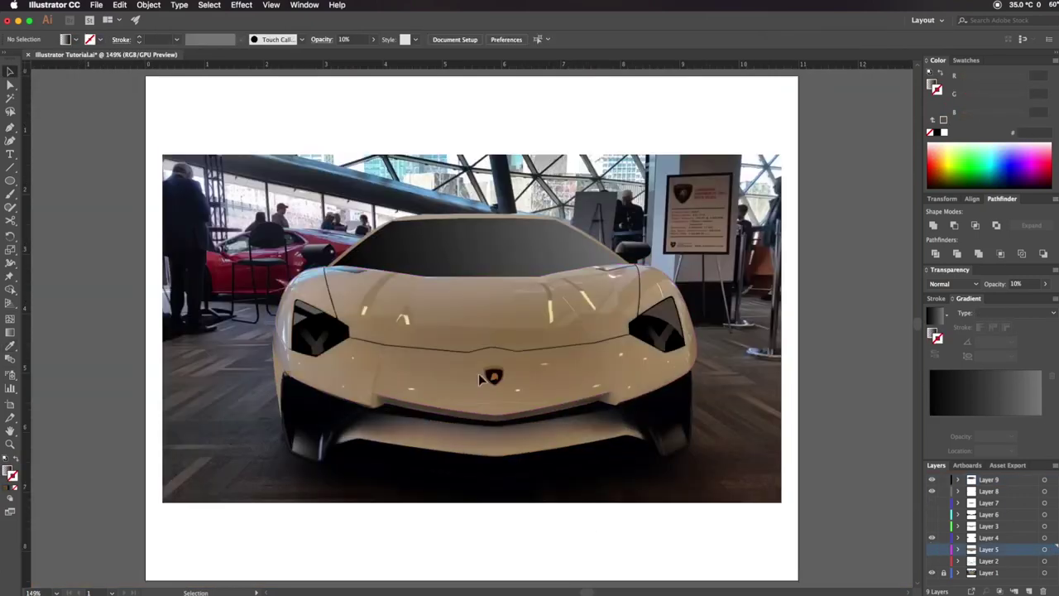
pyautogui.hotkey('ctrl', '=')
pyautogui.hotkey('ctrl', '=')
pyautogui.scroll(-1, 386, 308)
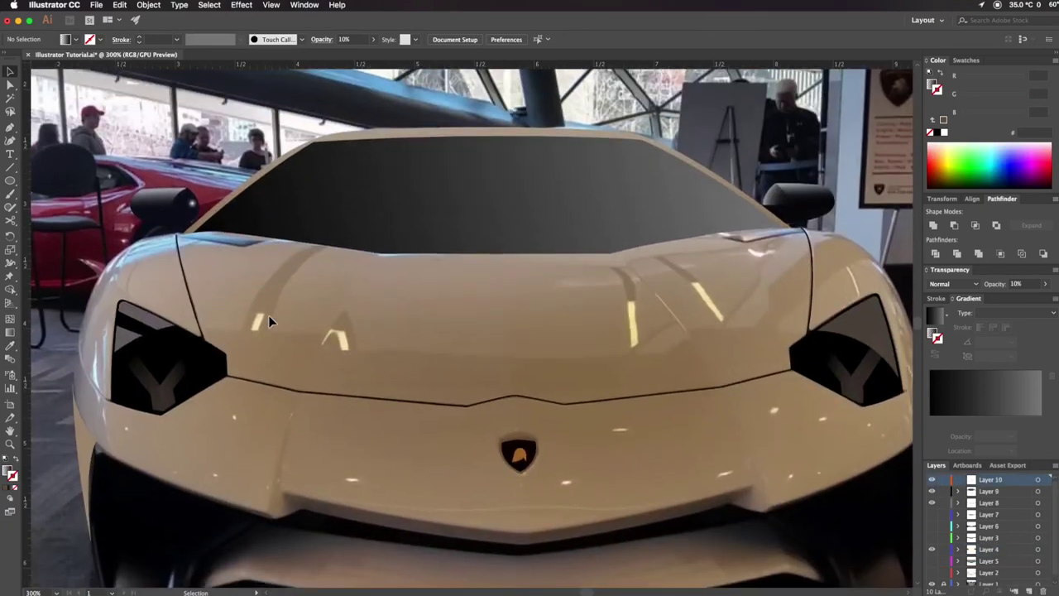
pyautogui.scroll(4, 268, 316)
pyautogui.press('p')
pyautogui.click(194, 384)
pyautogui.click(219, 321)
pyautogui.click(225, 385)
# Outline and close the second hood highlight, curving down to its lower tip.
pyautogui.click(249, 319)
pyautogui.click(195, 384)
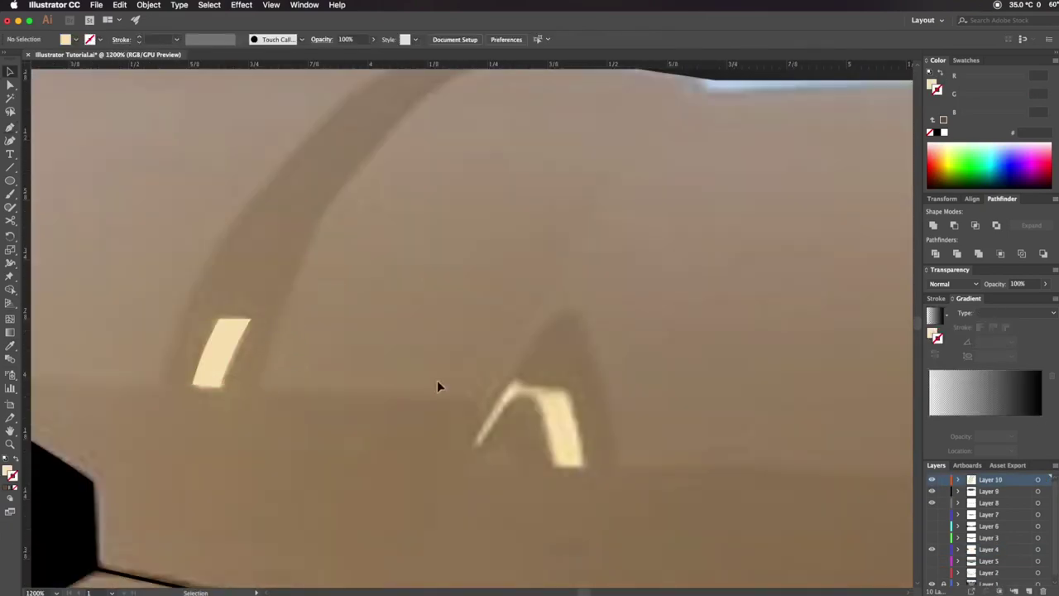
pyautogui.click(470, 446)
pyautogui.click(515, 374)
pyautogui.click(569, 385)
pyautogui.click(590, 468)
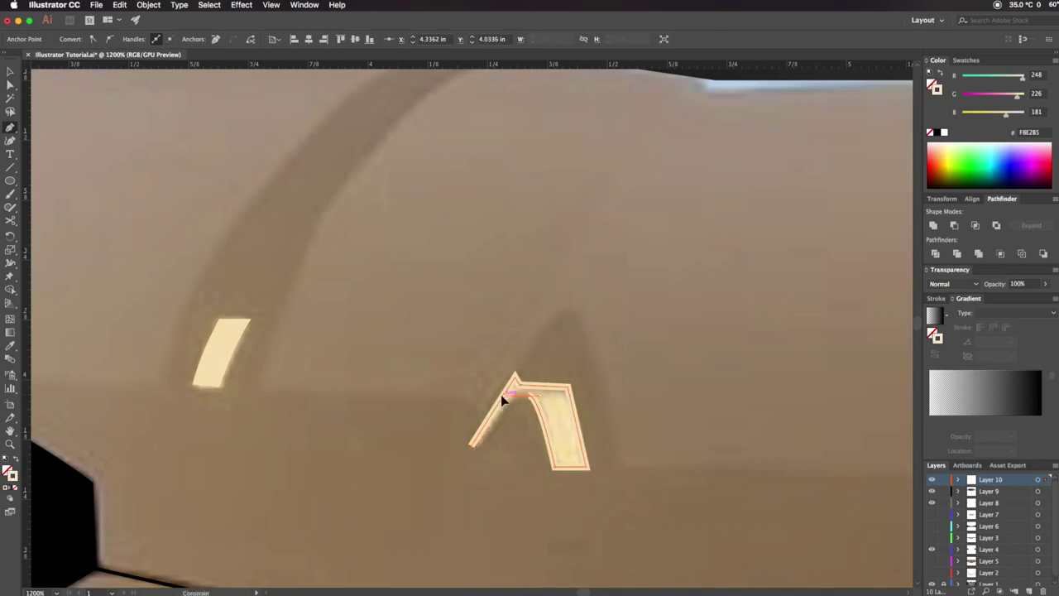
pyautogui.click(472, 446)
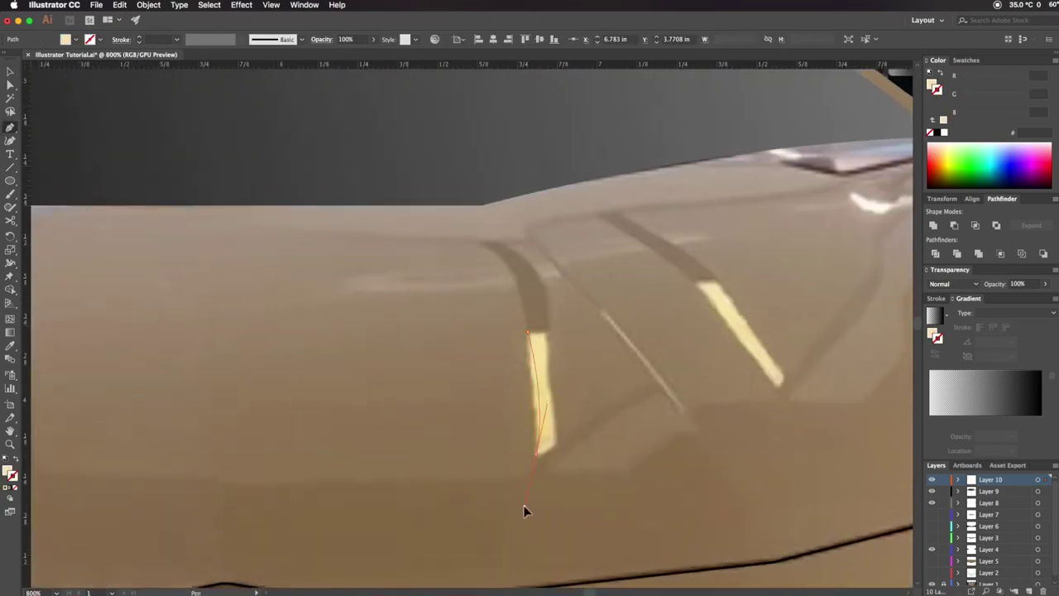
pyautogui.moveTo(540, 453); pyautogui.dragTo(557, 451)
pyautogui.keyDown('super'); pyautogui.click(580, 397); pyautogui.keyUp('super')
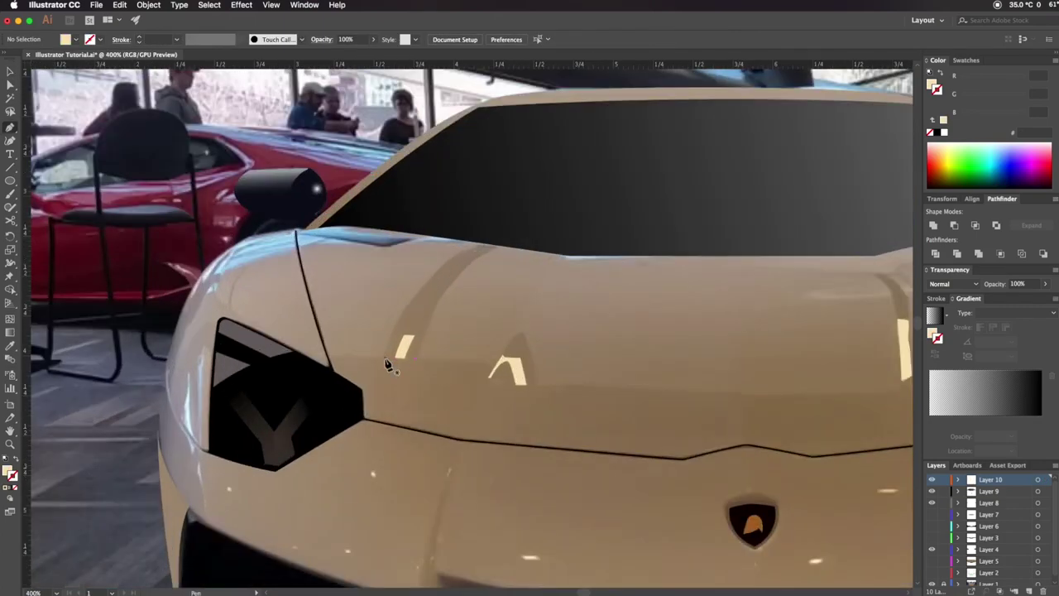
# Draw a crease line from the highlight tip up to the hood crease and reshow hidden layers.
pyautogui.click(386, 359)
pyautogui.moveTo(495, 246)
pyautogui.mouseDown()
pyautogui.moveTo(418, 351)
pyautogui.moveTo(421, 374)
pyautogui.mouseUp()
pyautogui.press('v')
pyautogui.moveTo(933, 514); pyautogui.dragTo(933, 568)
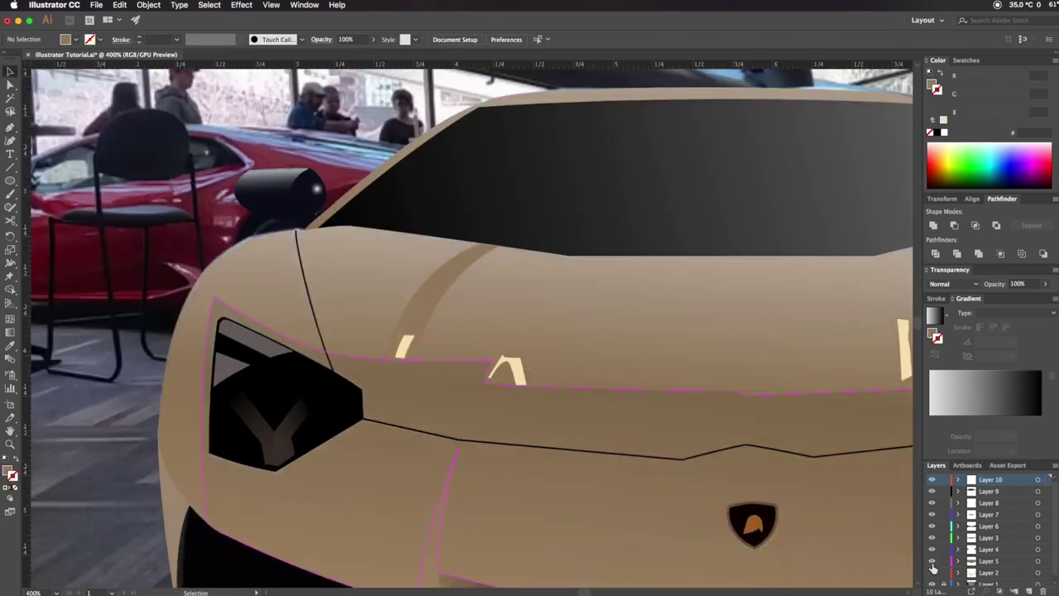
pyautogui.scroll(-1, 104, 310)
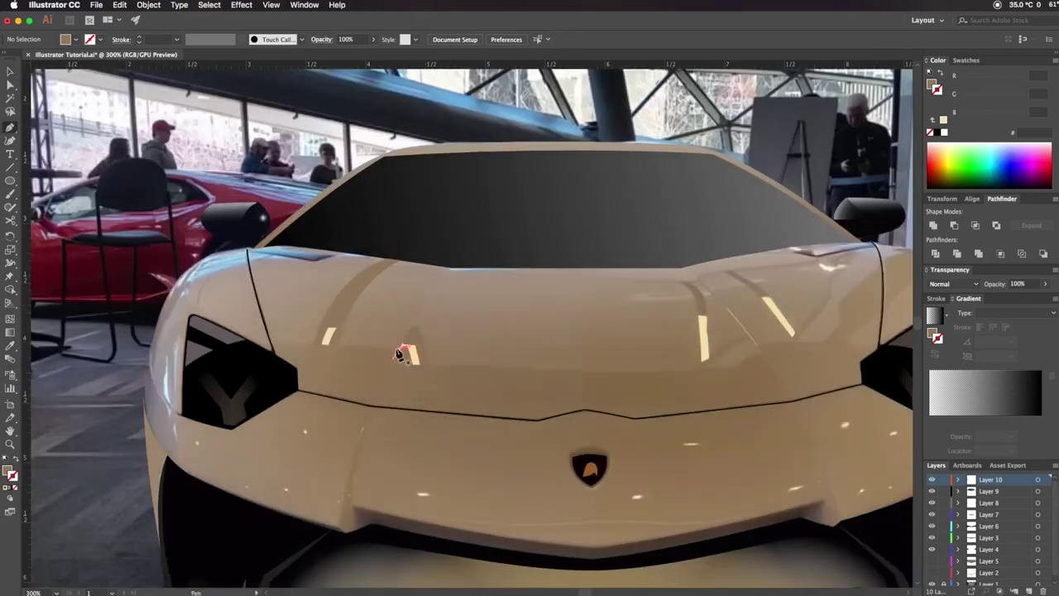
pyautogui.scroll(4, 397, 353)
# Draw a triangular shadow patch on the hood and send it backward.
pyautogui.click(396, 349)
pyautogui.click(493, 249)
pyautogui.click(542, 419)
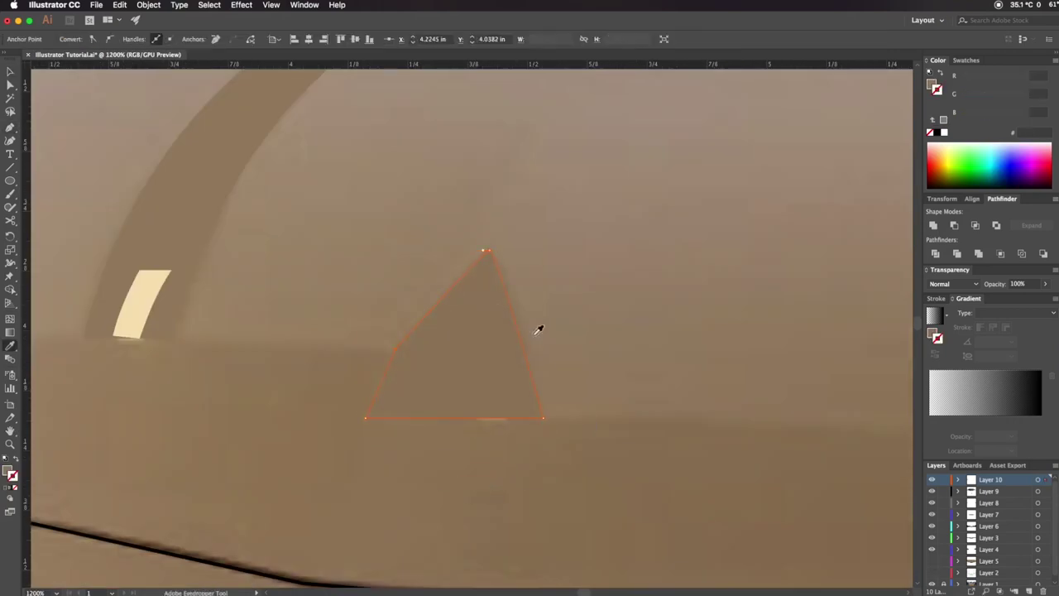
pyautogui.press('v')
pyautogui.hotkey('ctrl', 'shift', '[')
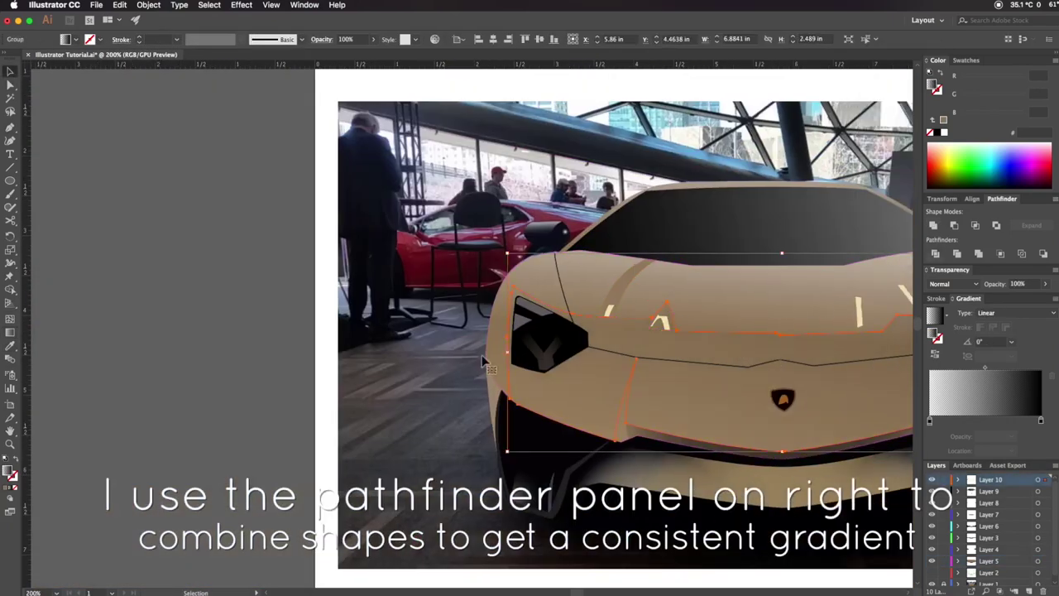
# Draw curved crease strips along the hood and fill them with a brown swatch.
pyautogui.press('g')
pyautogui.hscroll(5, 732, 377)
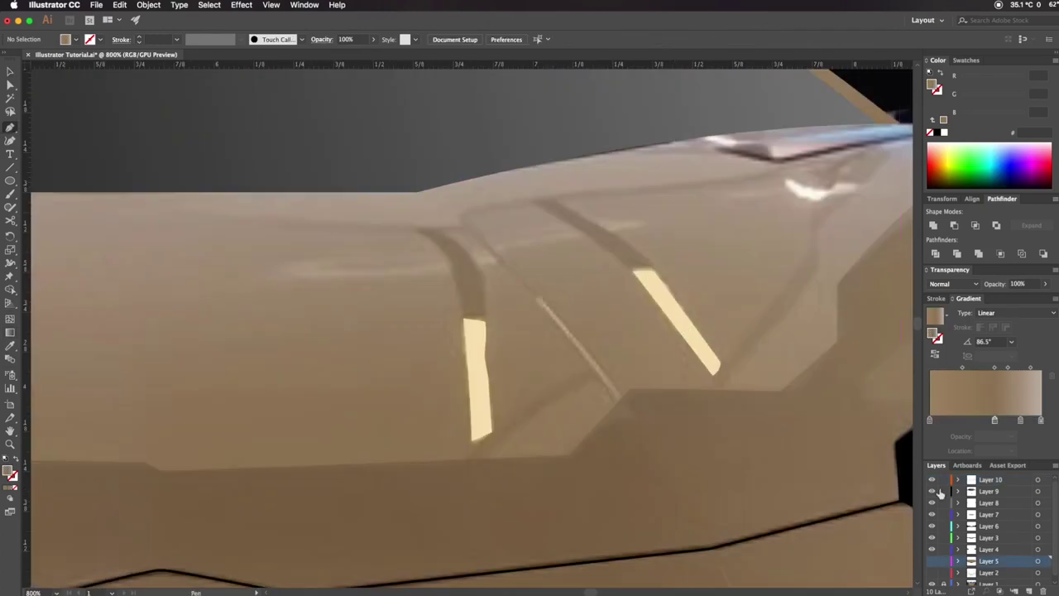
pyautogui.moveTo(464, 319); pyautogui.dragTo(484, 322)
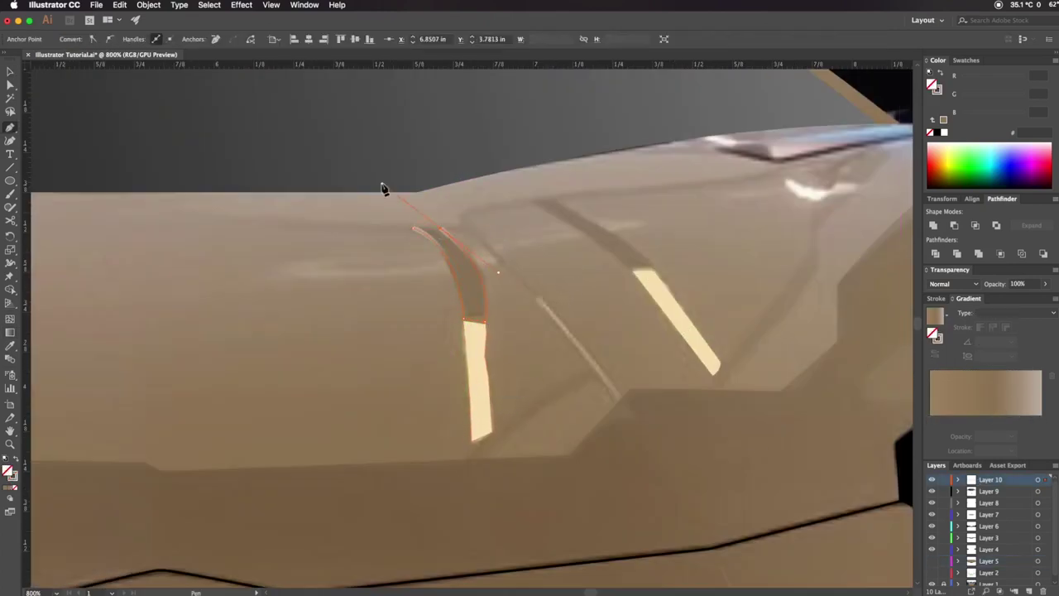
pyautogui.click(965, 59)
pyautogui.click(962, 93)
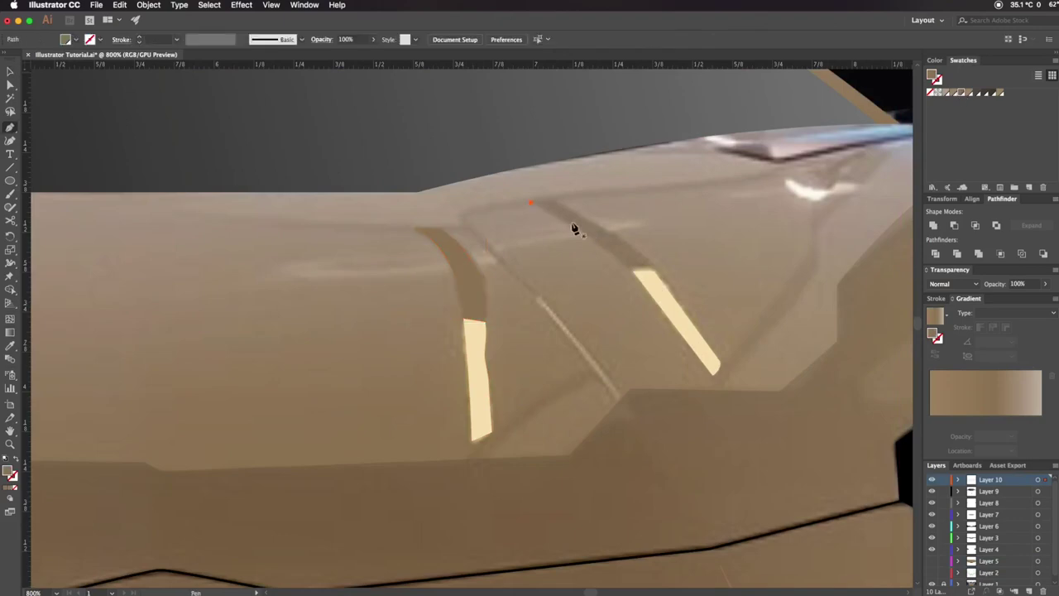
pyautogui.moveTo(638, 271); pyautogui.dragTo(662, 276)
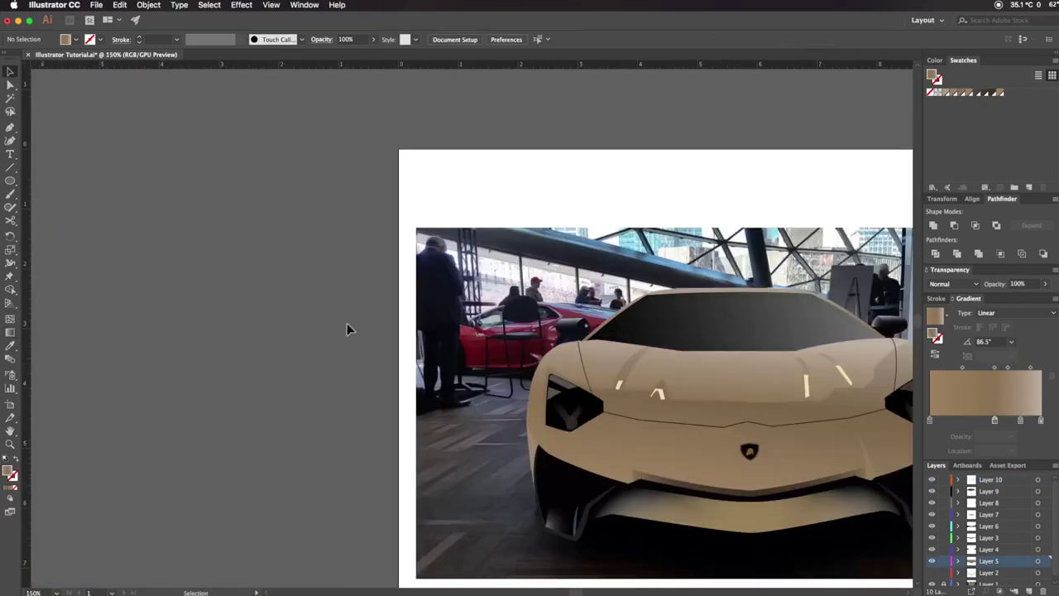
# Move the reference photo beside the artwork and edit the small dark intake piece's gradient stop.
pyautogui.moveTo(211, 523); pyautogui.dragTo(462, 524)
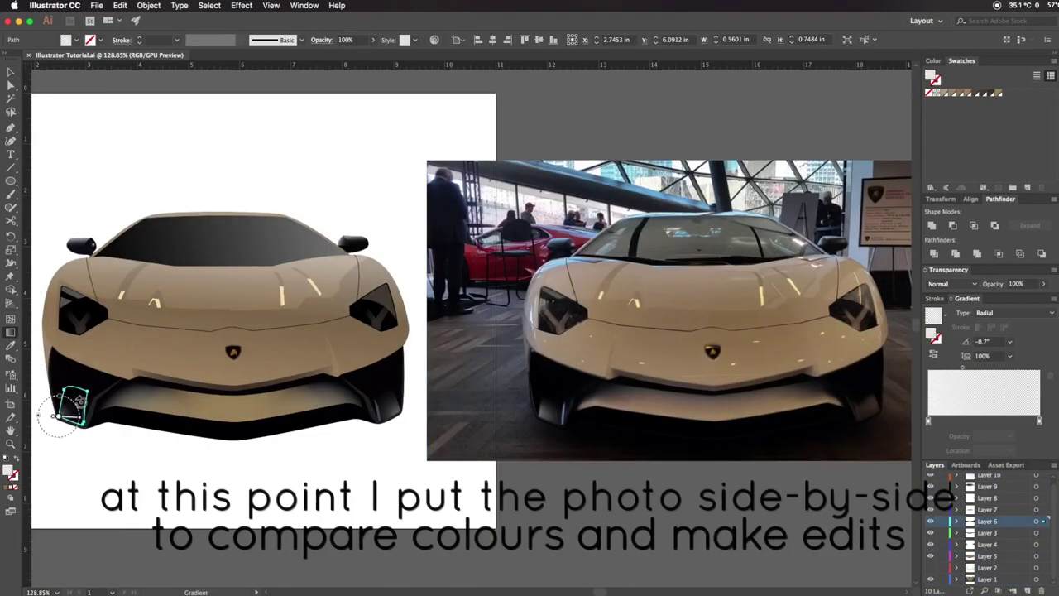
pyautogui.doubleClick(929, 422)
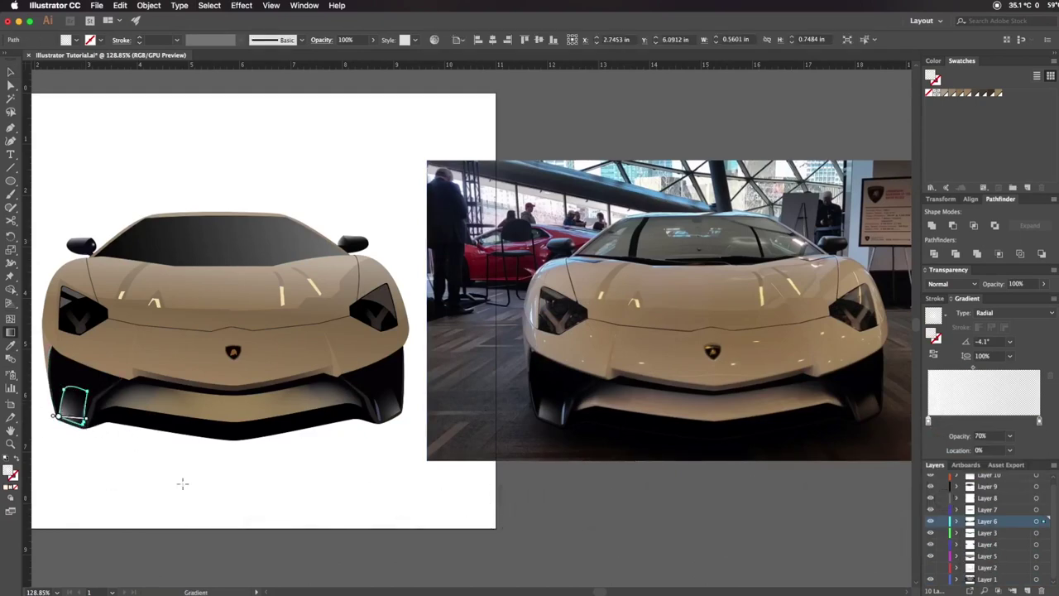
pyautogui.click(404, 412)
pyautogui.press('g')
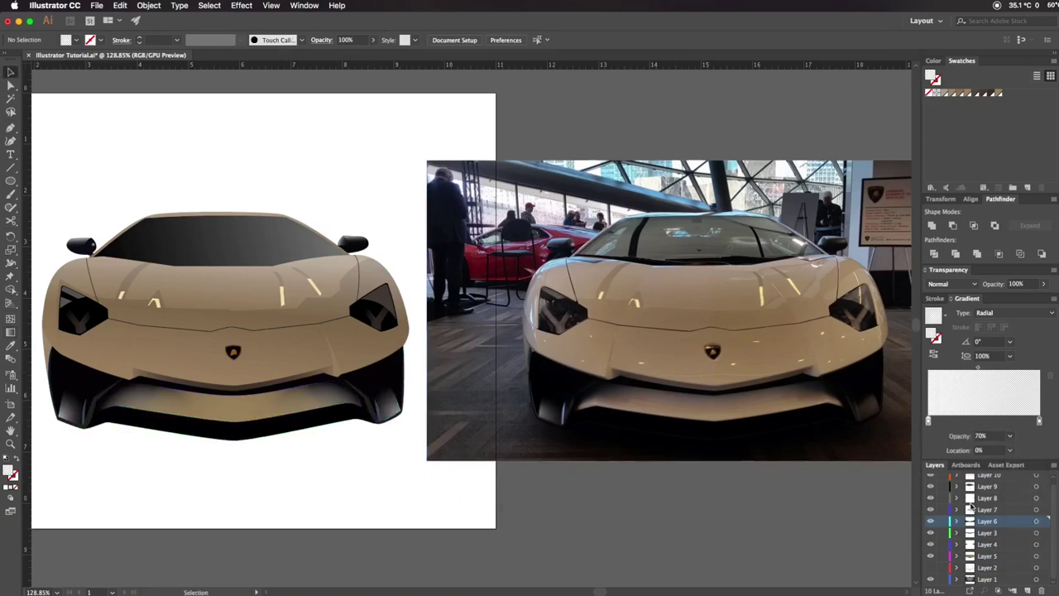
# Cut the lower intake path with Scissors to trim it into a narrower band.
pyautogui.click(336, 433)
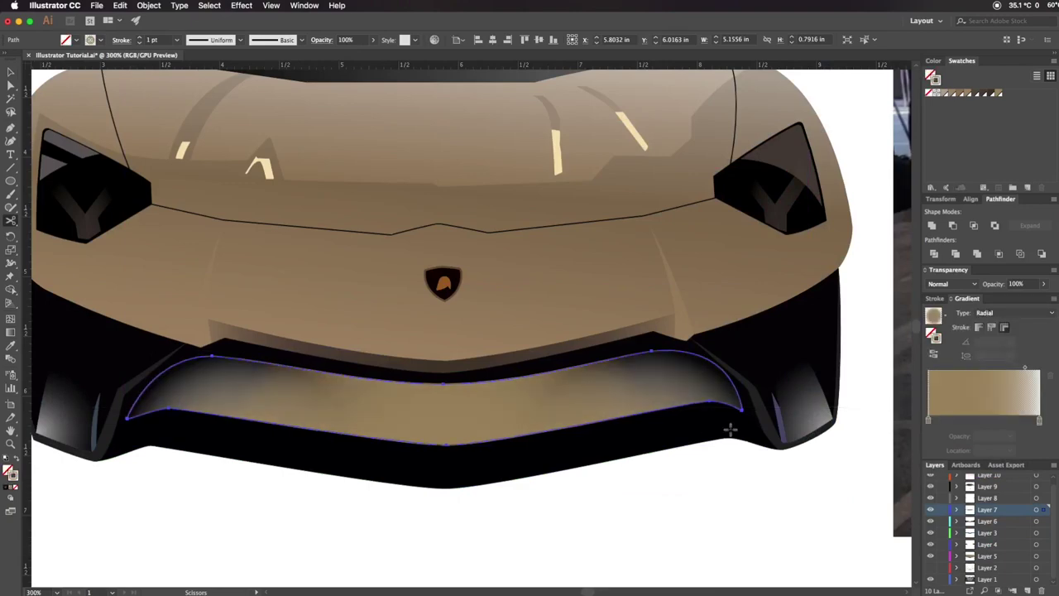
pyautogui.press('c')
pyautogui.press('v')
pyautogui.click(364, 534)
pyautogui.click(580, 430)
# Shift the trimmed intake's radial gradient midpoint to 67.58%.
pyautogui.click(938, 298)
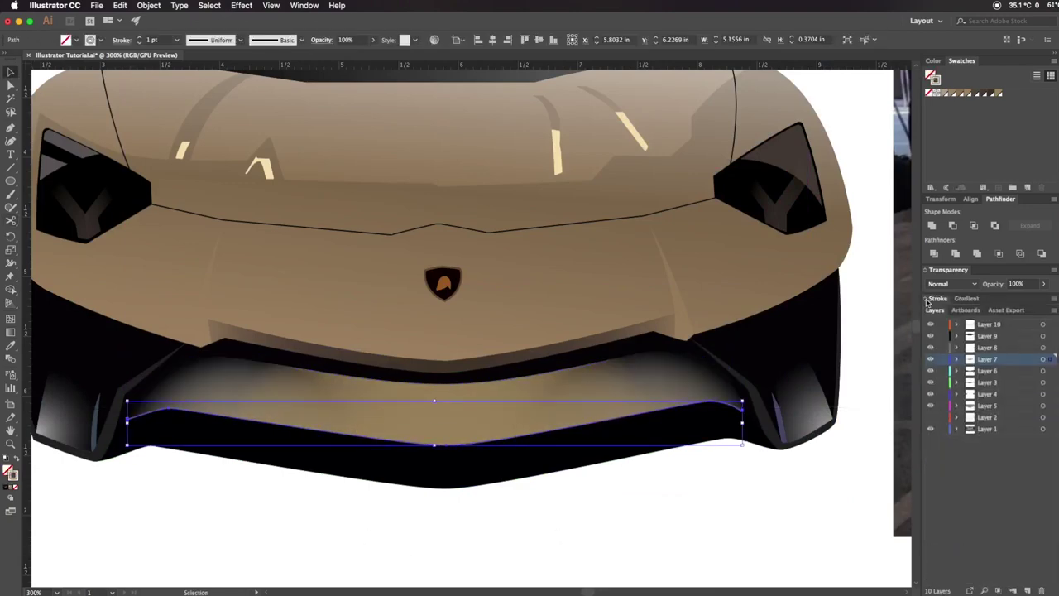
pyautogui.click(815, 491)
pyautogui.press('super+minus')
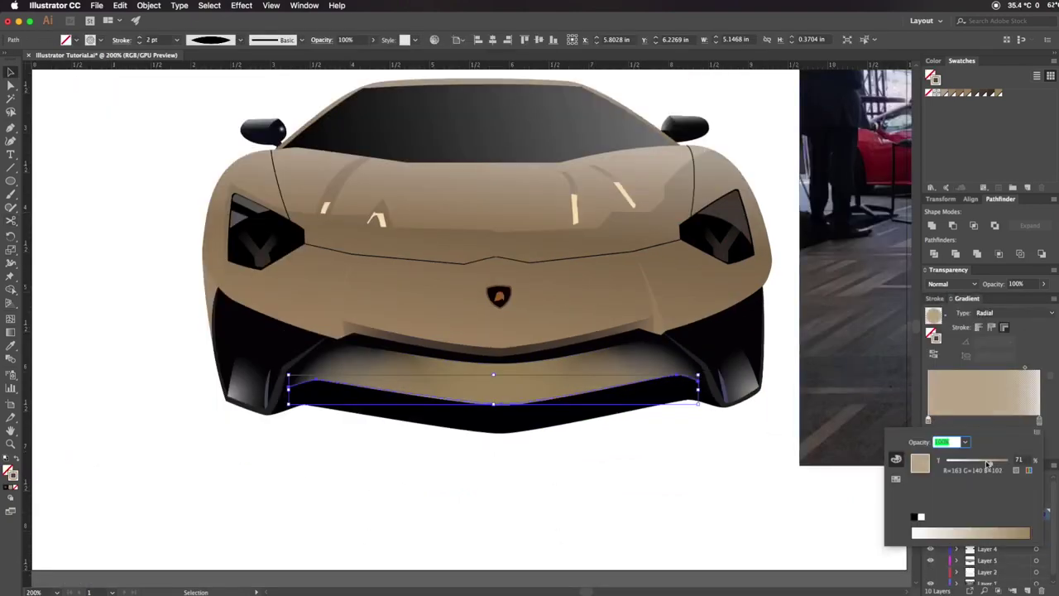
pyautogui.moveTo(1025, 367); pyautogui.dragTo(1004, 366)
pyautogui.press('super+minus')
pyautogui.press('super+minus')
pyautogui.press('super+plus')
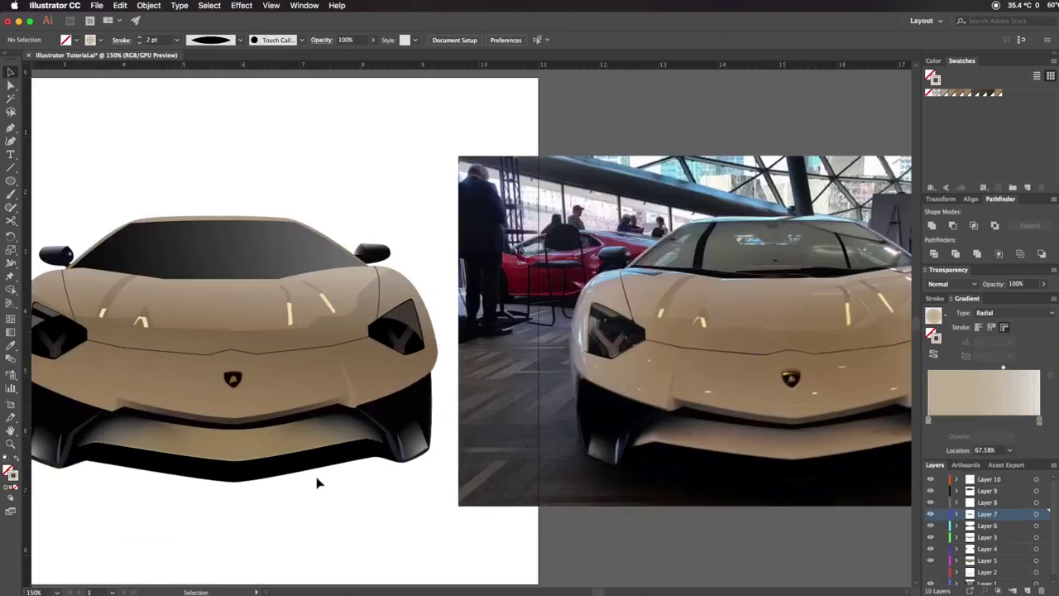
# Move the left headlight's inner gradient midpoint to 63.2% and lower its opacity to 85%.
pyautogui.hscroll(-3, 317, 483)
pyautogui.click(435, 397)
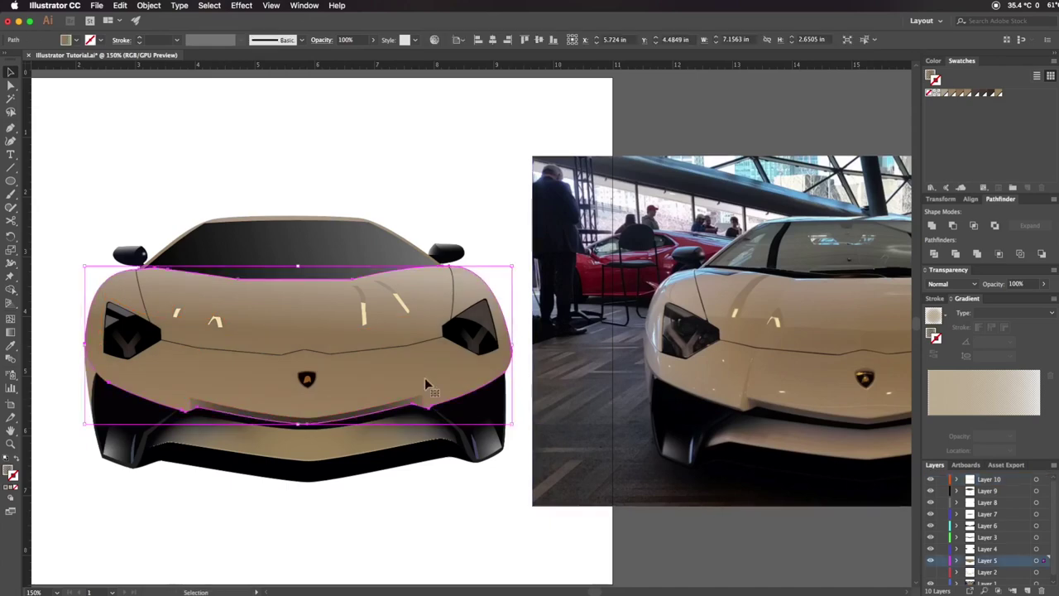
pyautogui.click(124, 339)
pyautogui.doubleClick(929, 420)
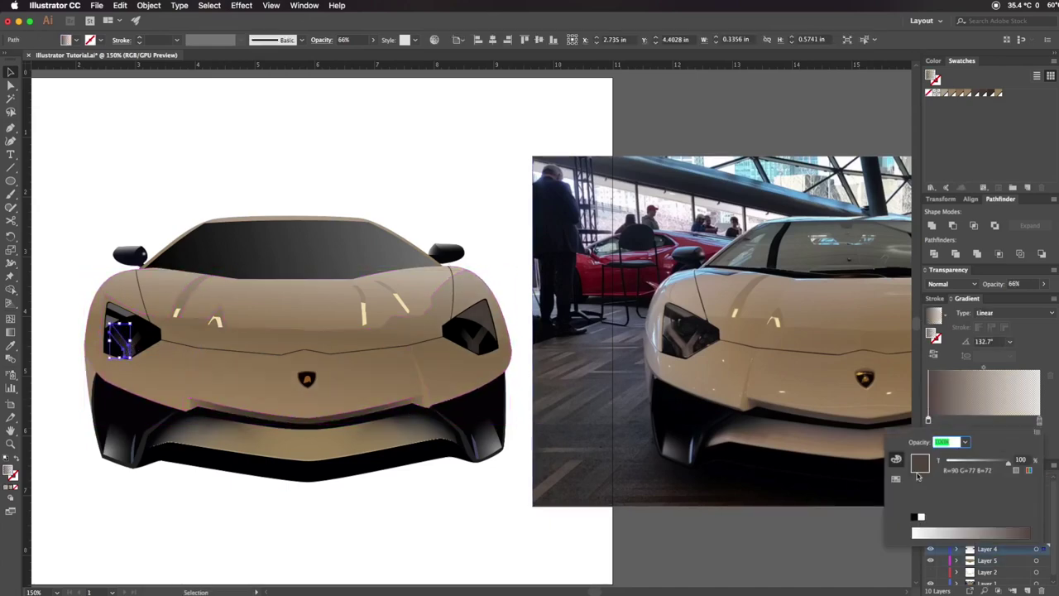
pyautogui.moveTo(983, 368); pyautogui.dragTo(999, 369)
pyautogui.click(130, 346)
pyautogui.click(1044, 284)
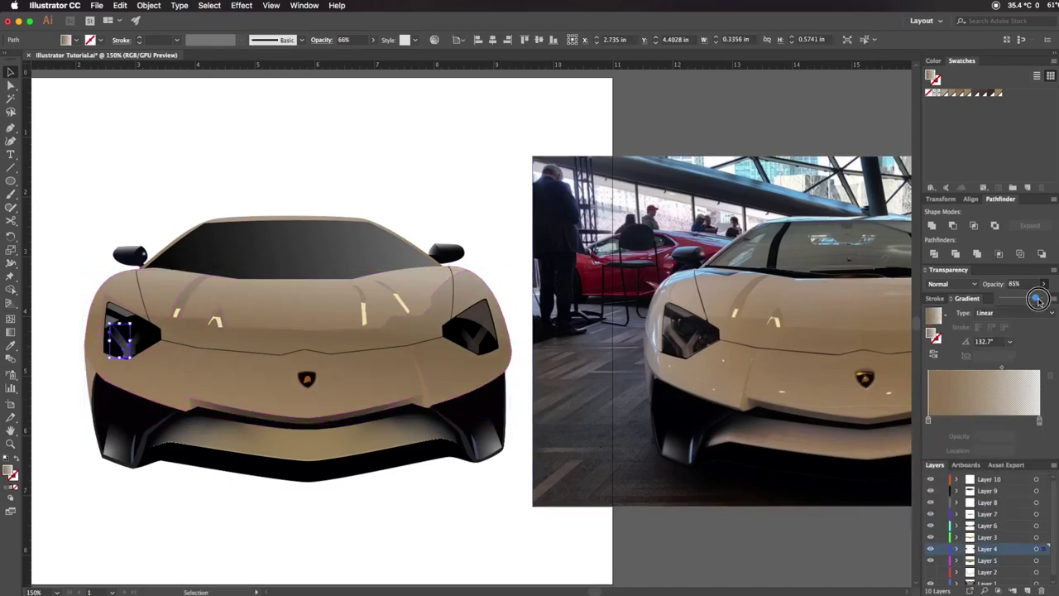
pyautogui.click(141, 339)
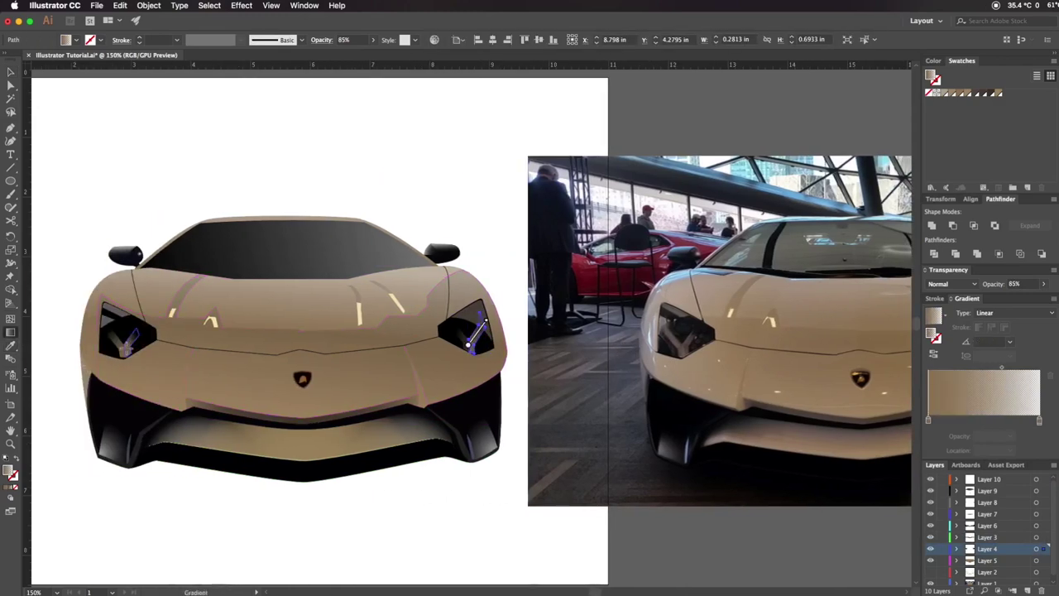
pyautogui.press('v')
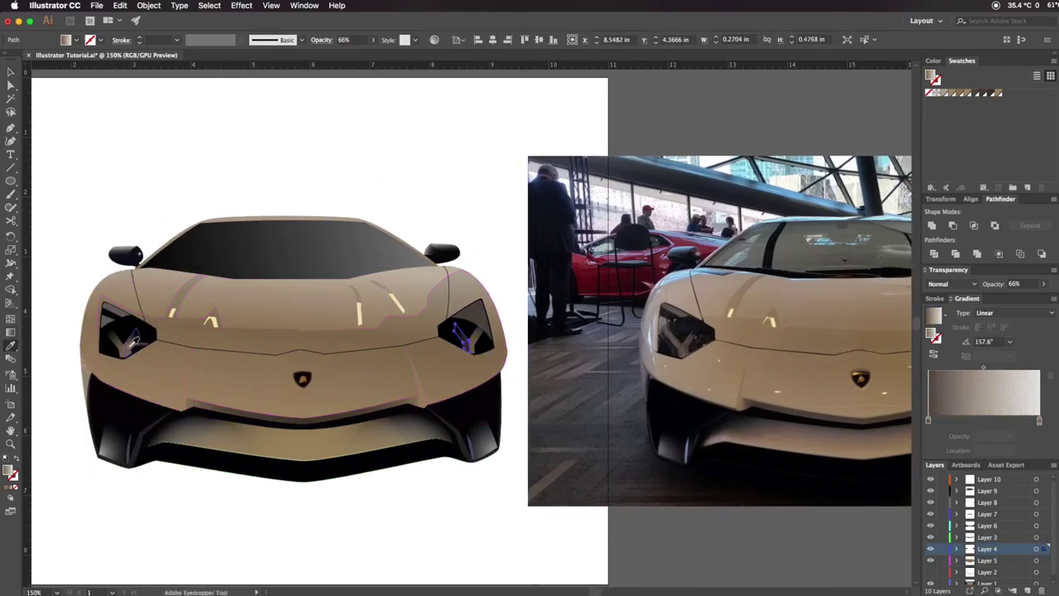
pyautogui.click(480, 497)
pyautogui.scroll(-1, 480, 497)
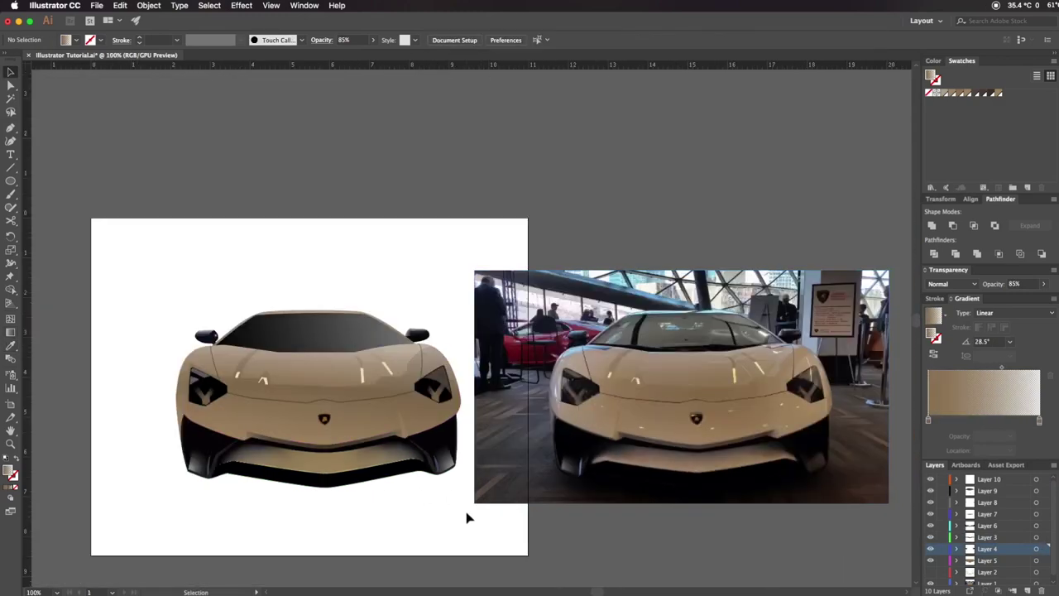
# Draw a rectangle covering the whole car and change its fill colour.
pyautogui.press('m')
pyautogui.moveTo(138, 250); pyautogui.dragTo(499, 529)
pyautogui.click(933, 61)
pyautogui.click(929, 132)
# Send the rectangle to the bottom of Layer 1 behind the car and fill it #6229FF.
pyautogui.moveTo(1036, 549); pyautogui.dragTo(1010, 580)
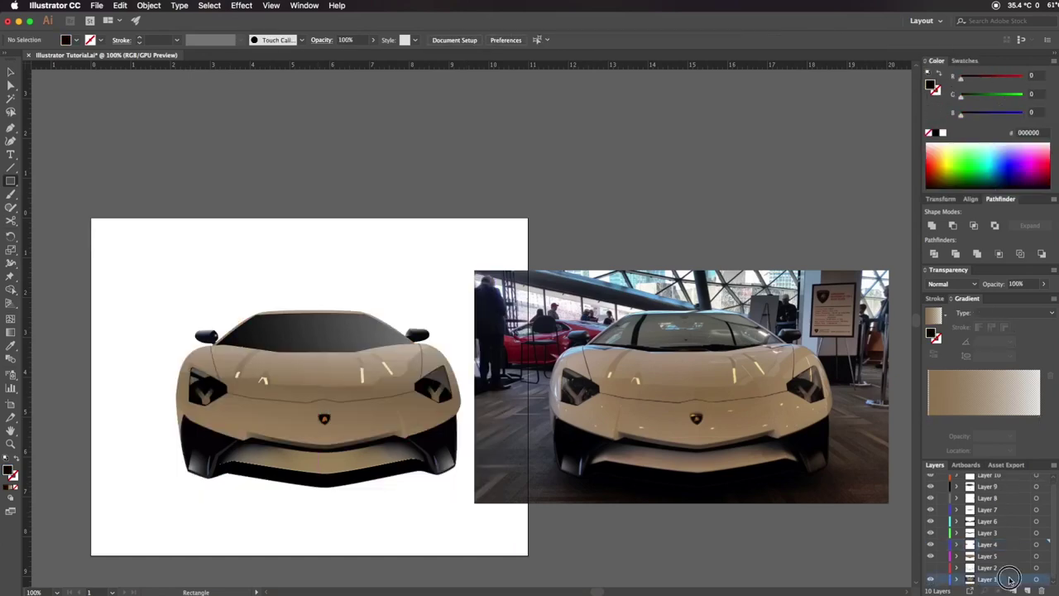
pyautogui.click(965, 166)
pyautogui.click(939, 161)
pyautogui.click(1010, 161)
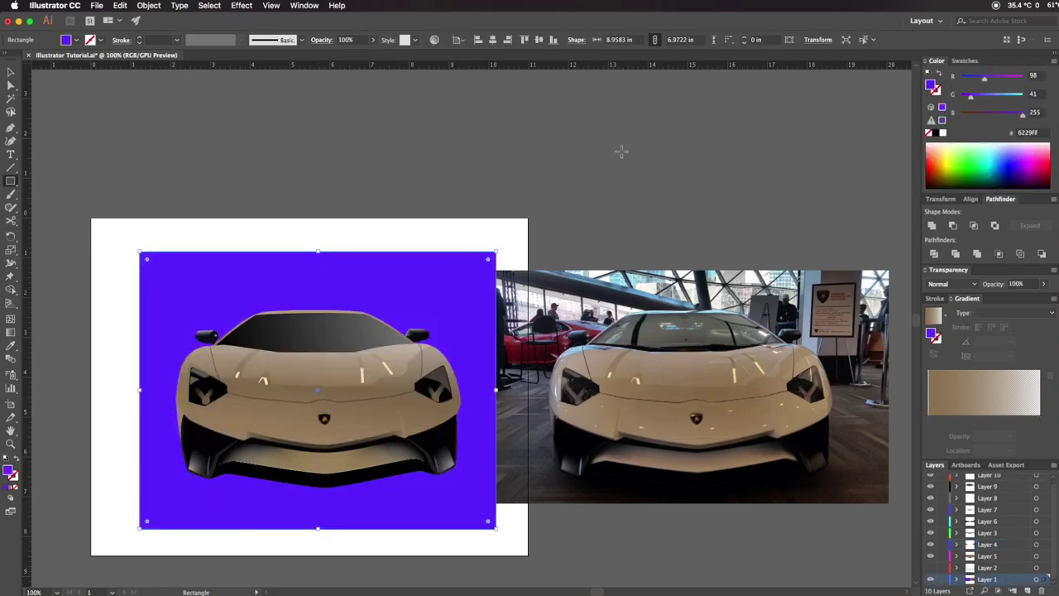
pyautogui.hotkey('ctrl', 'shift', 'a')
pyautogui.press('z')
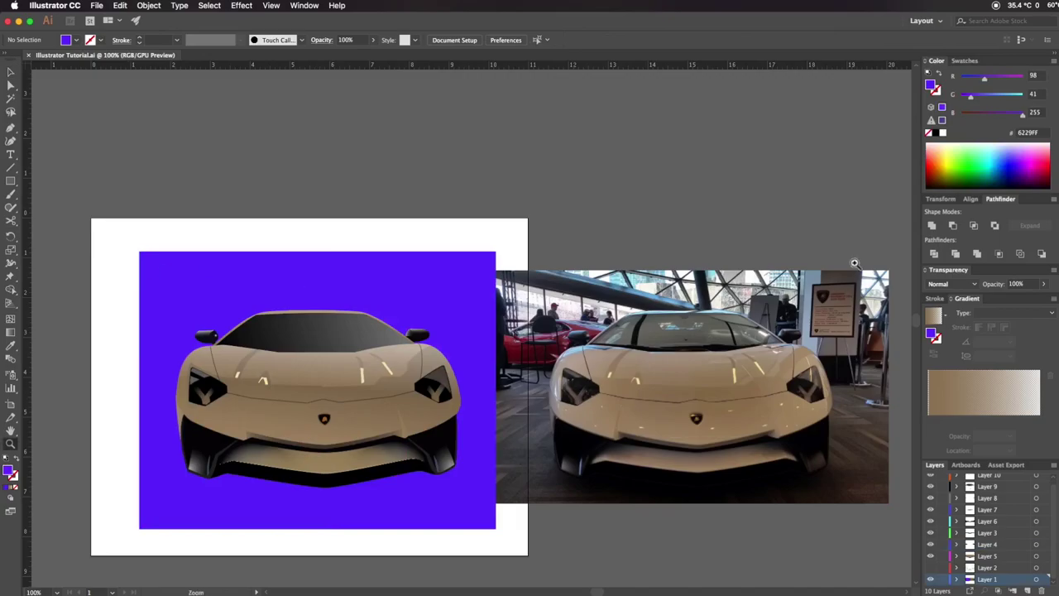